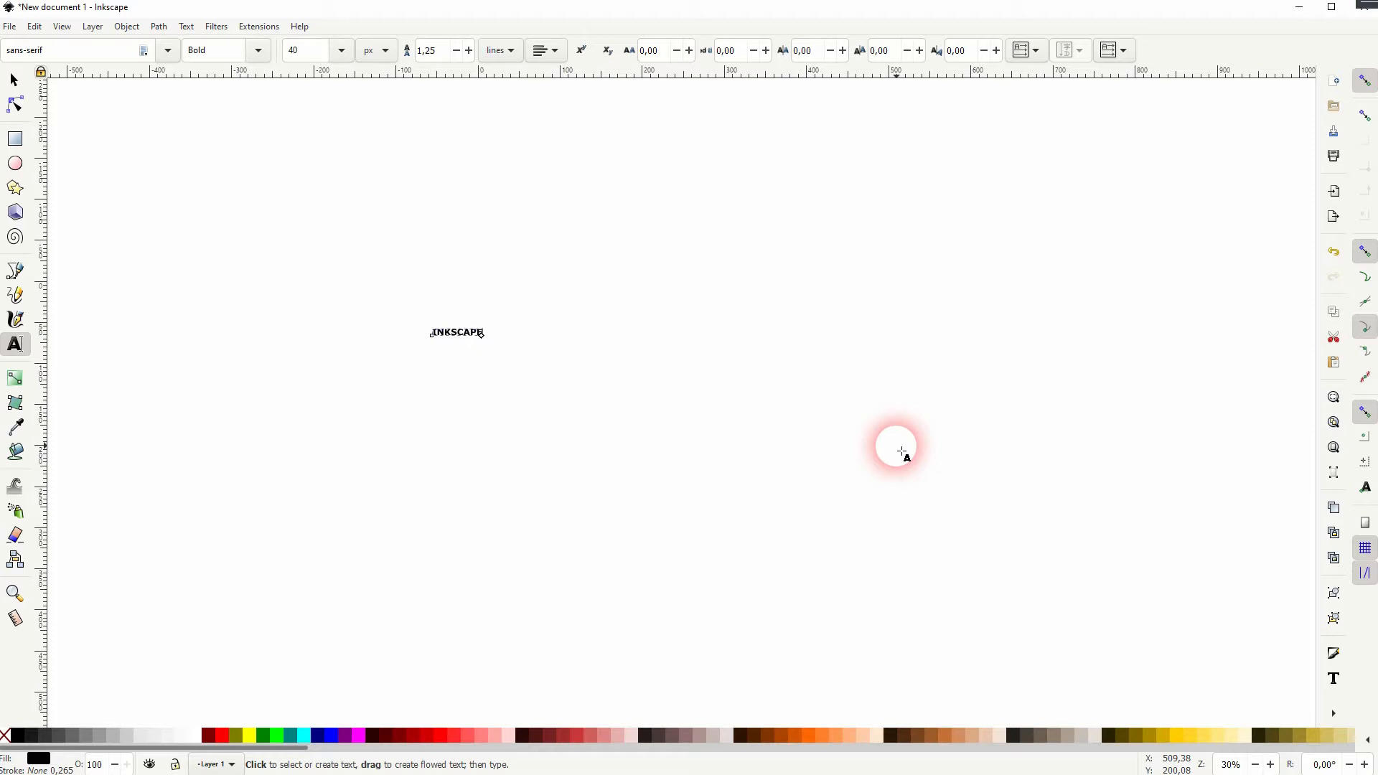
Enlarge the INKSCAPE text to about 908 mm wide and 121 mm high, and place it in the upper part of the canvas
left_click(13, 79)
left_click_drag(499, 342, 1178, 547)
left_click_drag(741, 393, 521, 309)
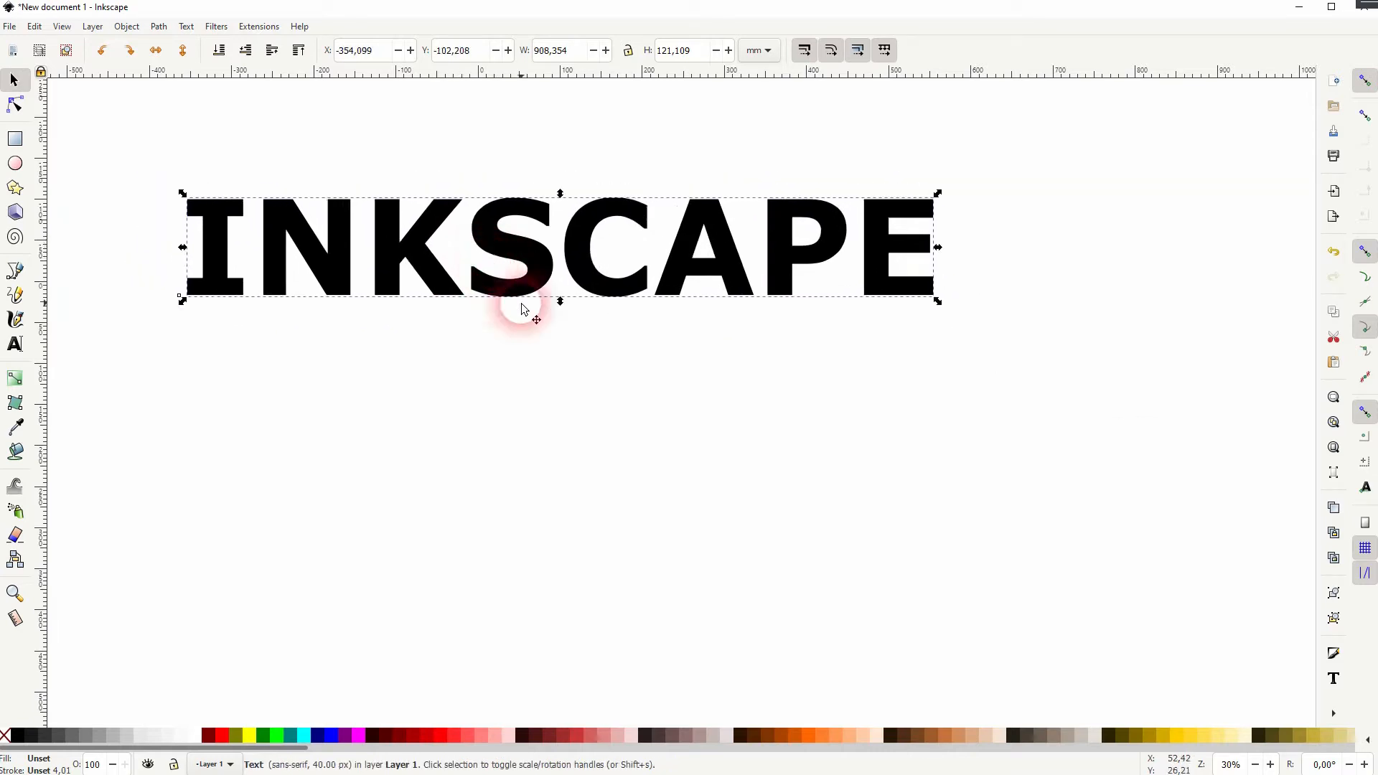
left_click(677, 392)
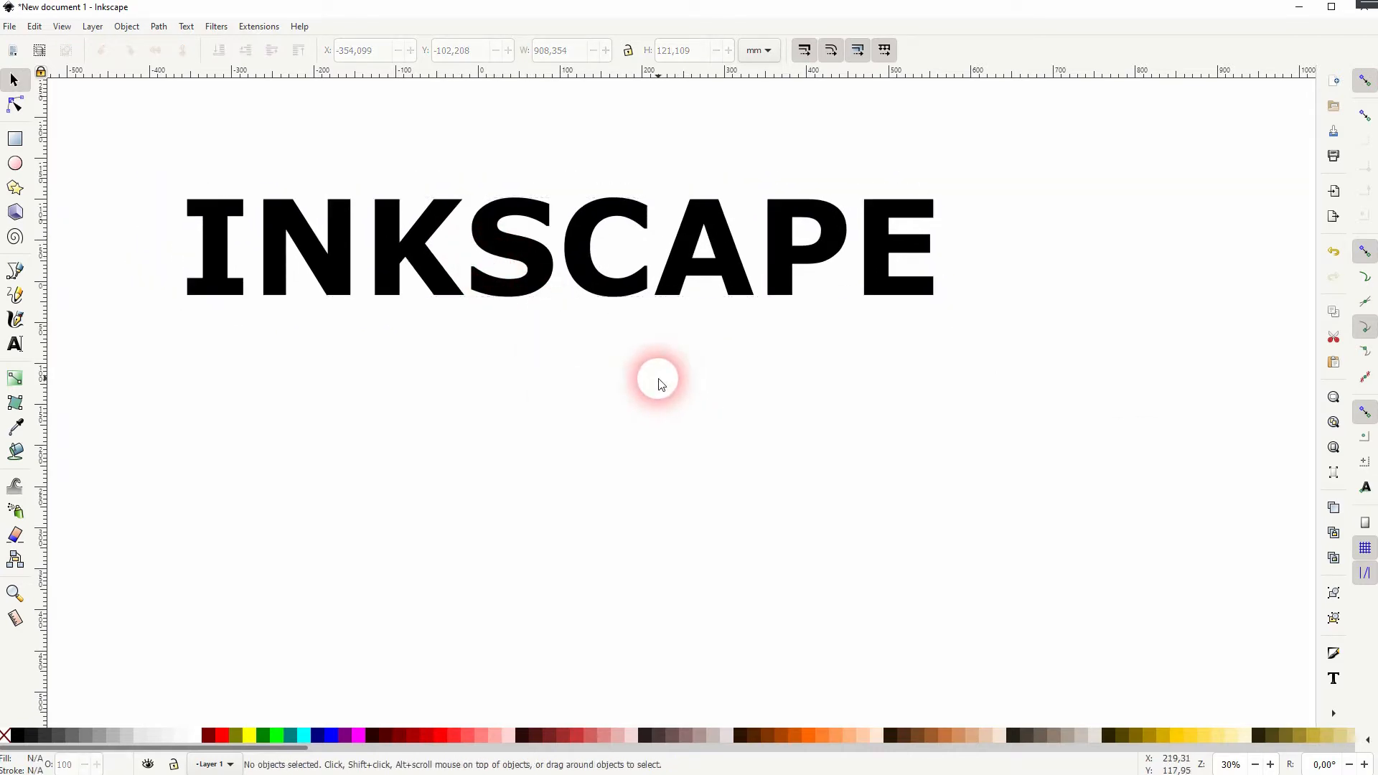
left_click(541, 275)
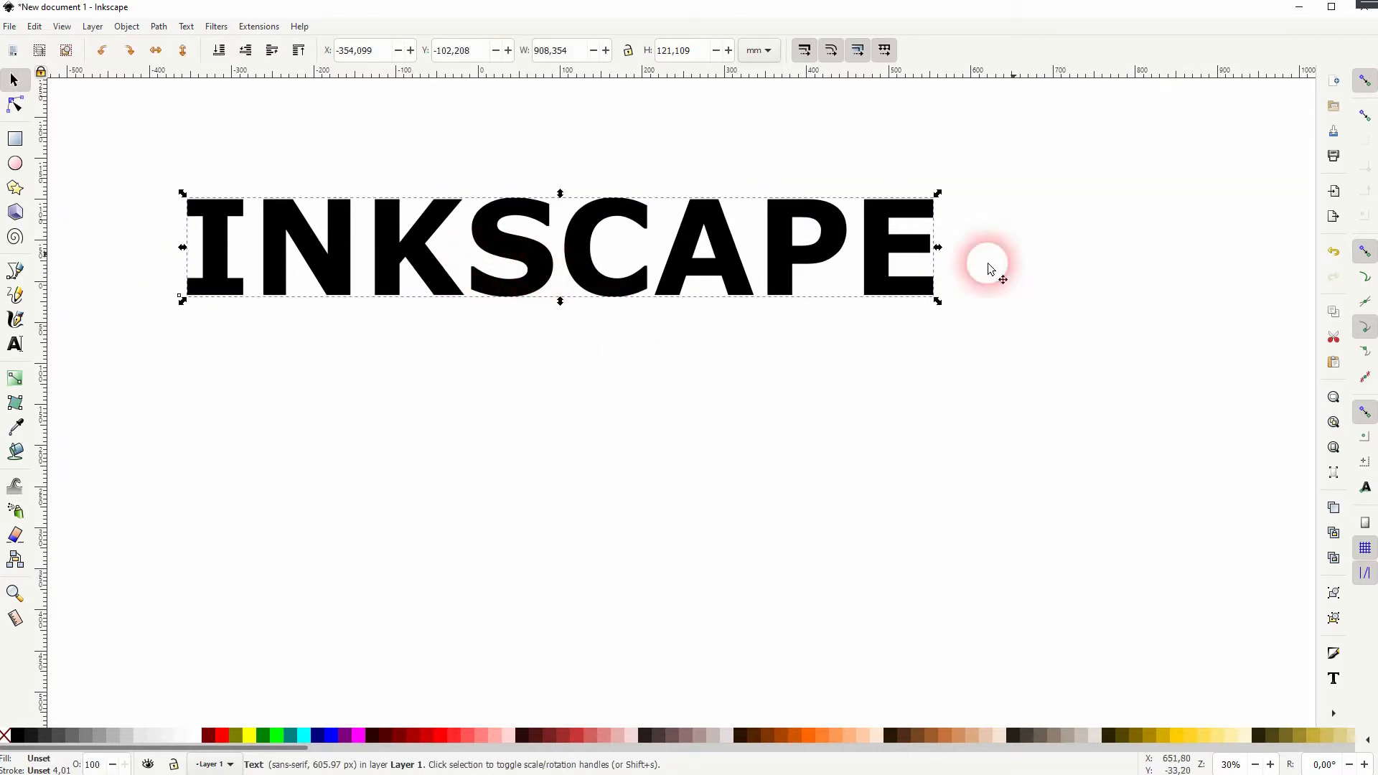
left_click(1365, 83)
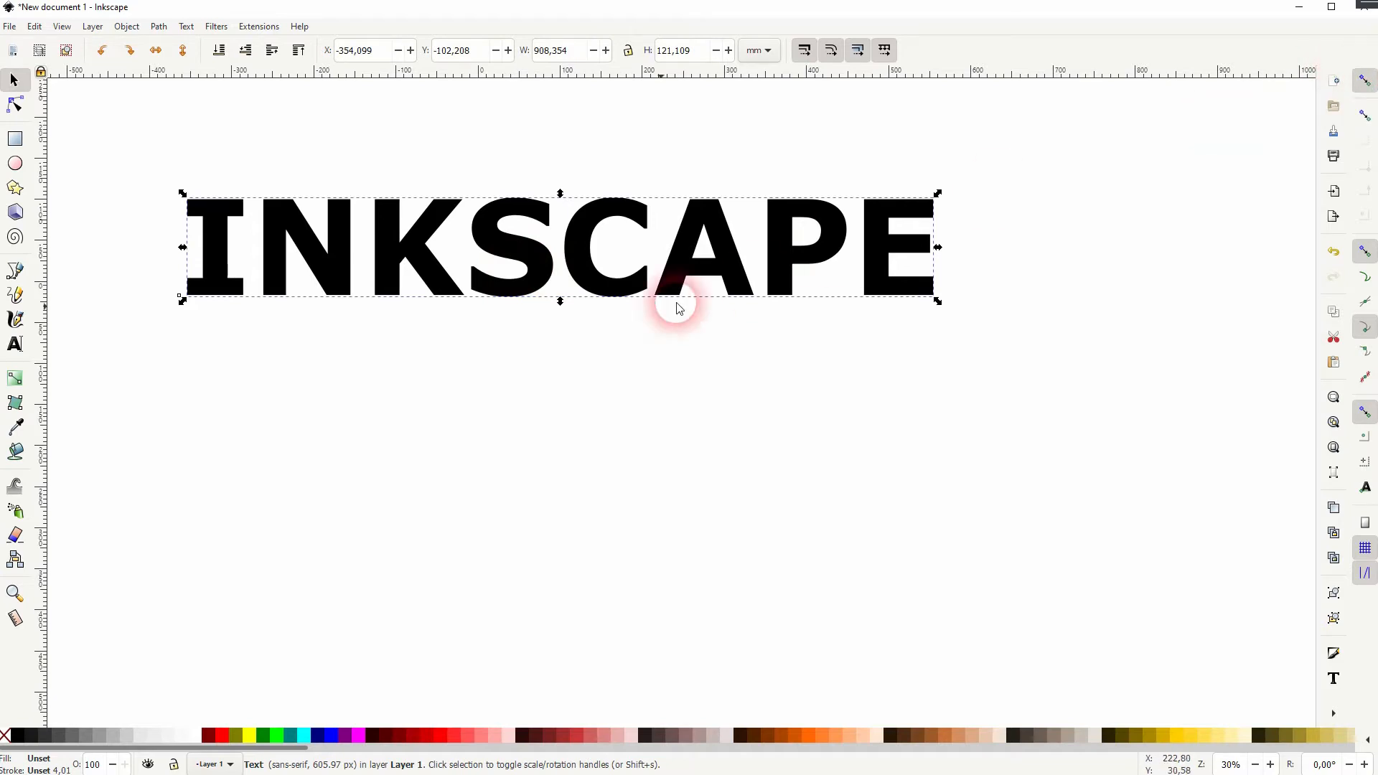
left_click(20, 271)
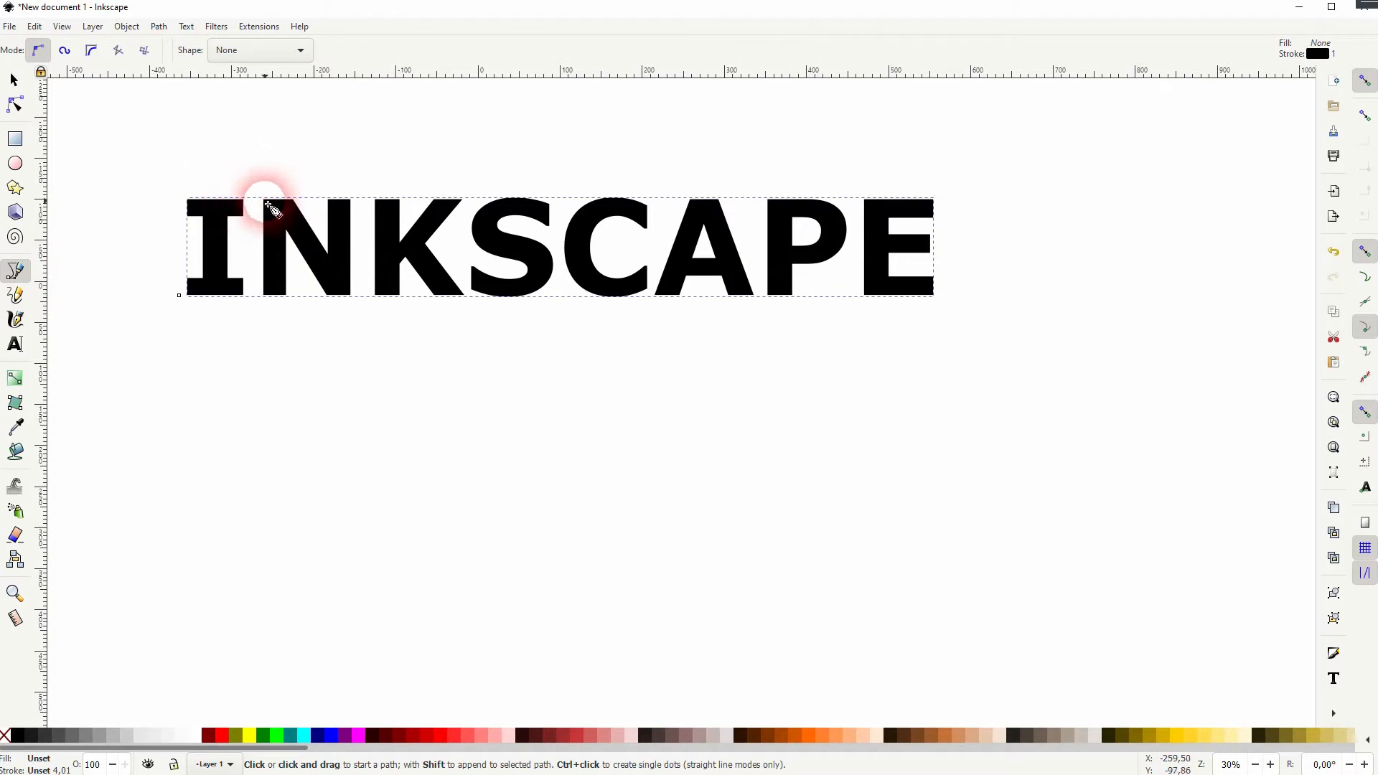
left_click(14, 79)
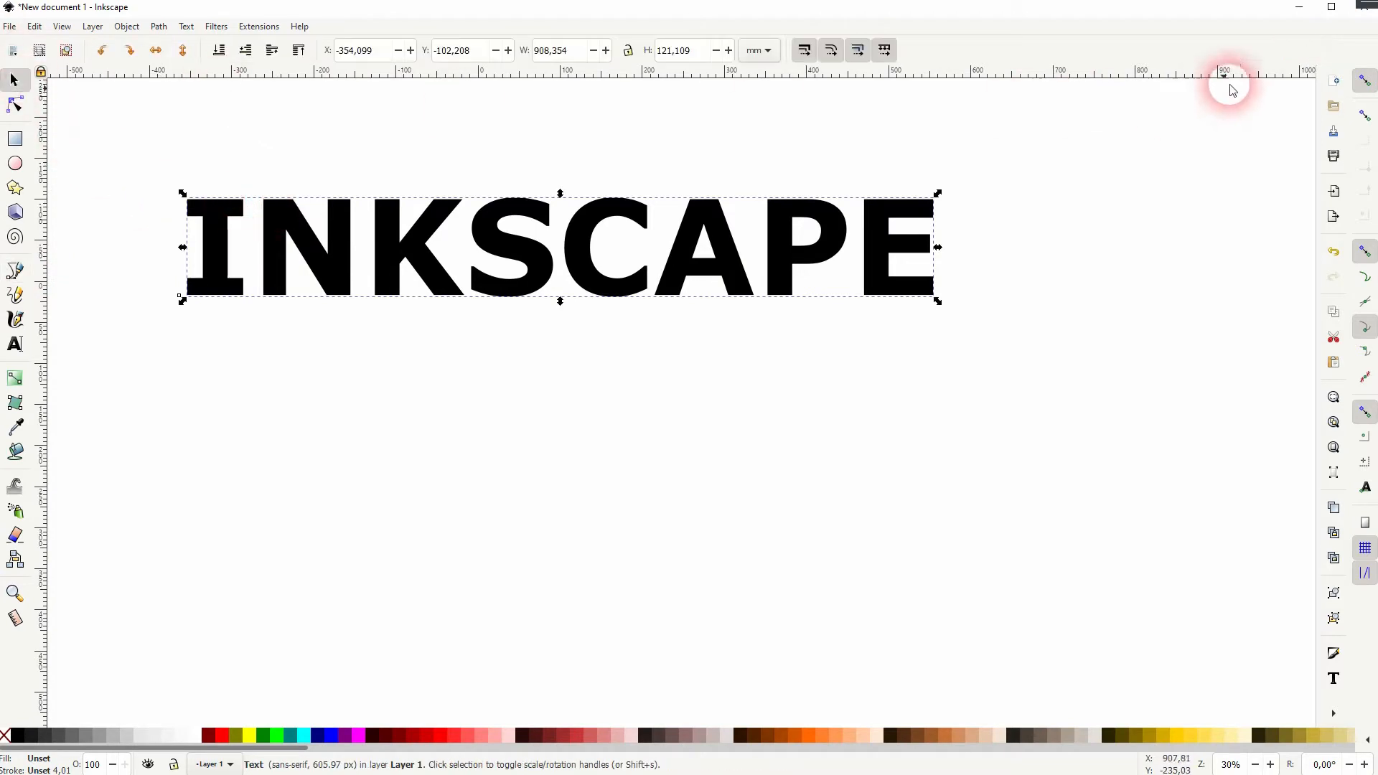
Place a 45-degree diagonal guide across the canvas and convert the INKSCAPE text object to paths
left_click_drag(1304, 70, 460, 151)
left_click(269, 386)
left_click(269, 248)
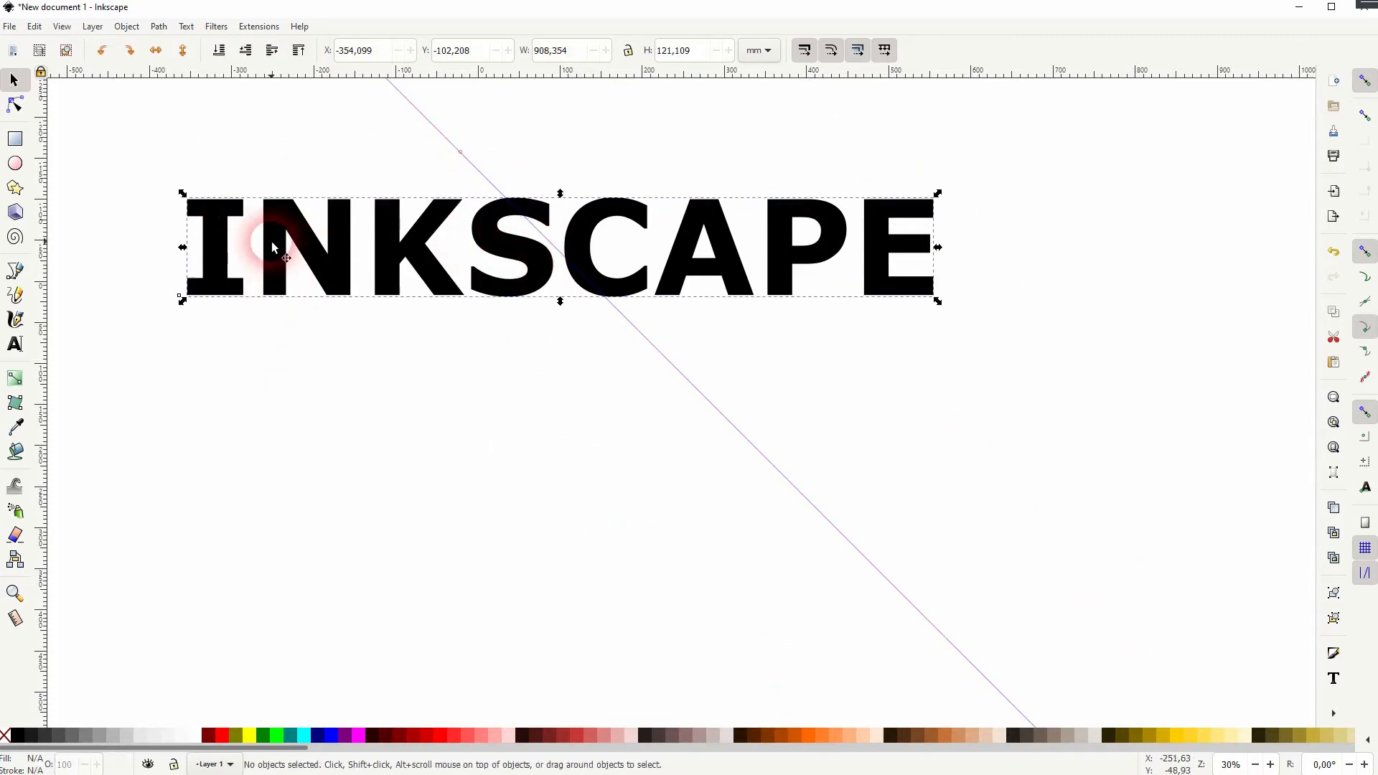
left_click(158, 27)
left_click(179, 40)
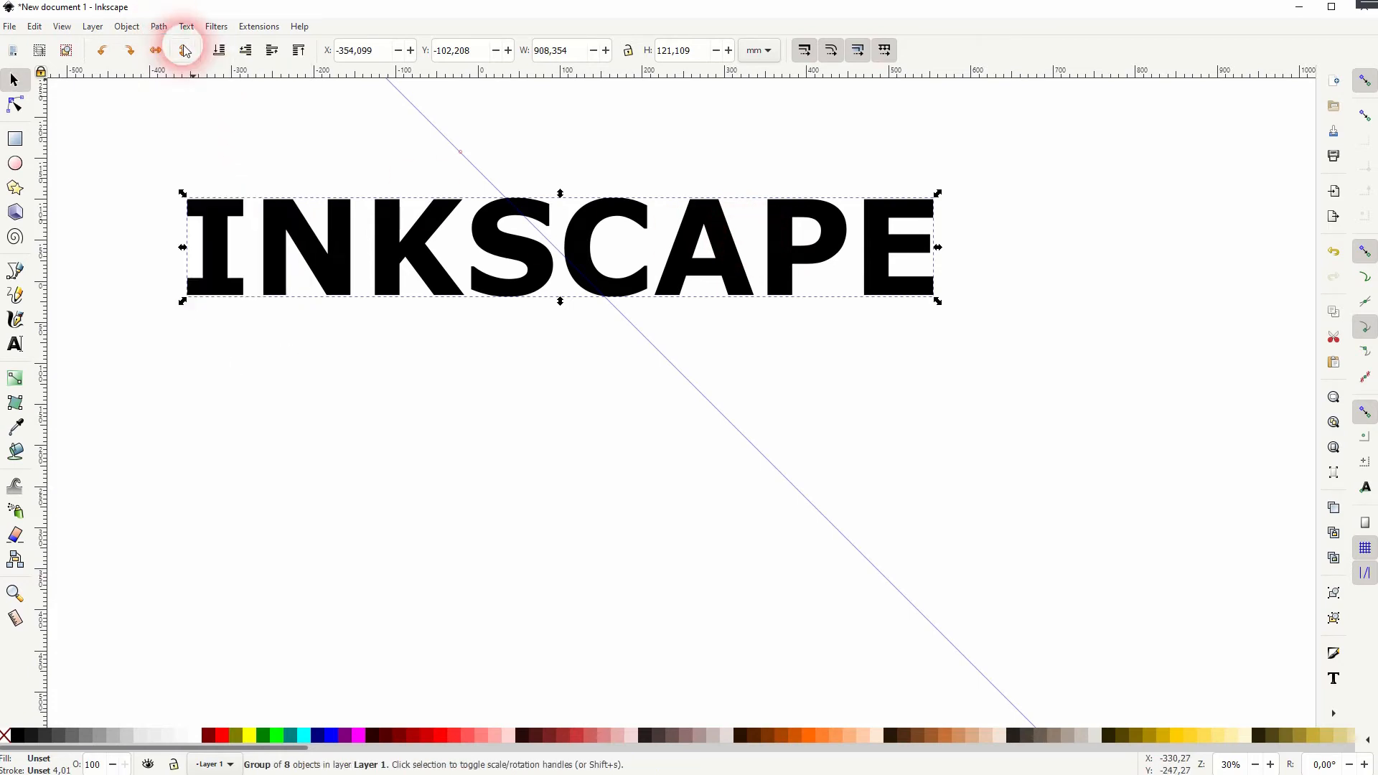
Snap diagonal guides to the I's top-right corner, the lower-left corner of its top serif, and its bottom-left corner
left_click(535, 379)
left_click_drag(476, 169, 241, 209)
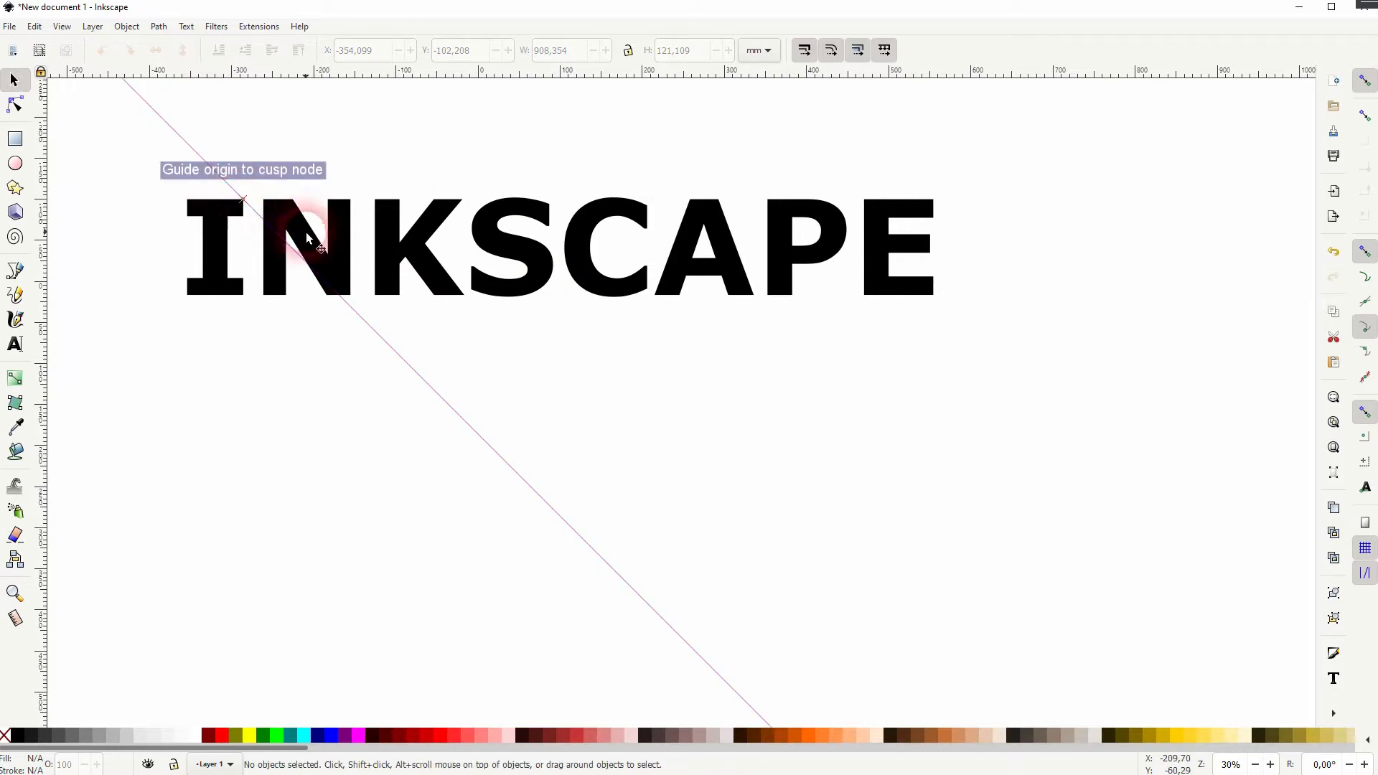
left_click_drag(1301, 75, 181, 223)
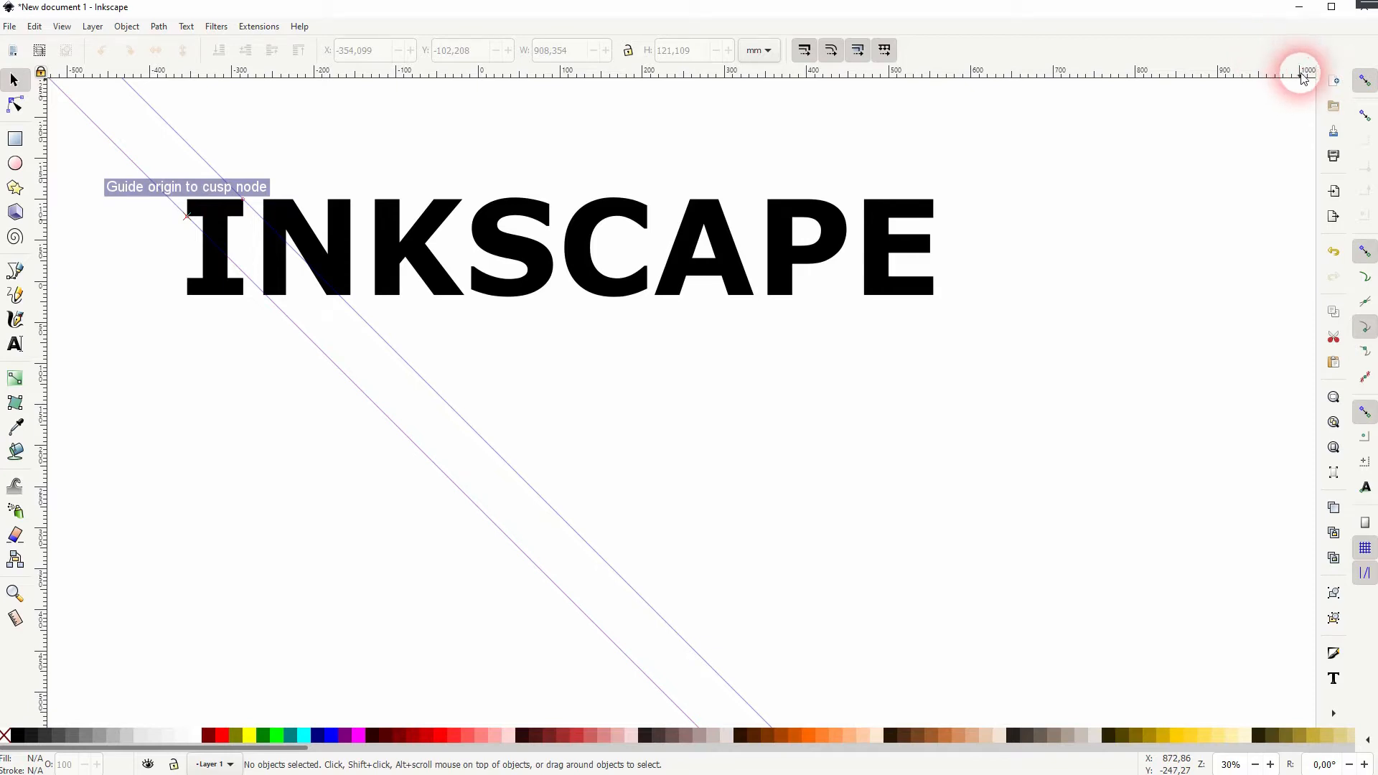
left_click_drag(1298, 69, 194, 298)
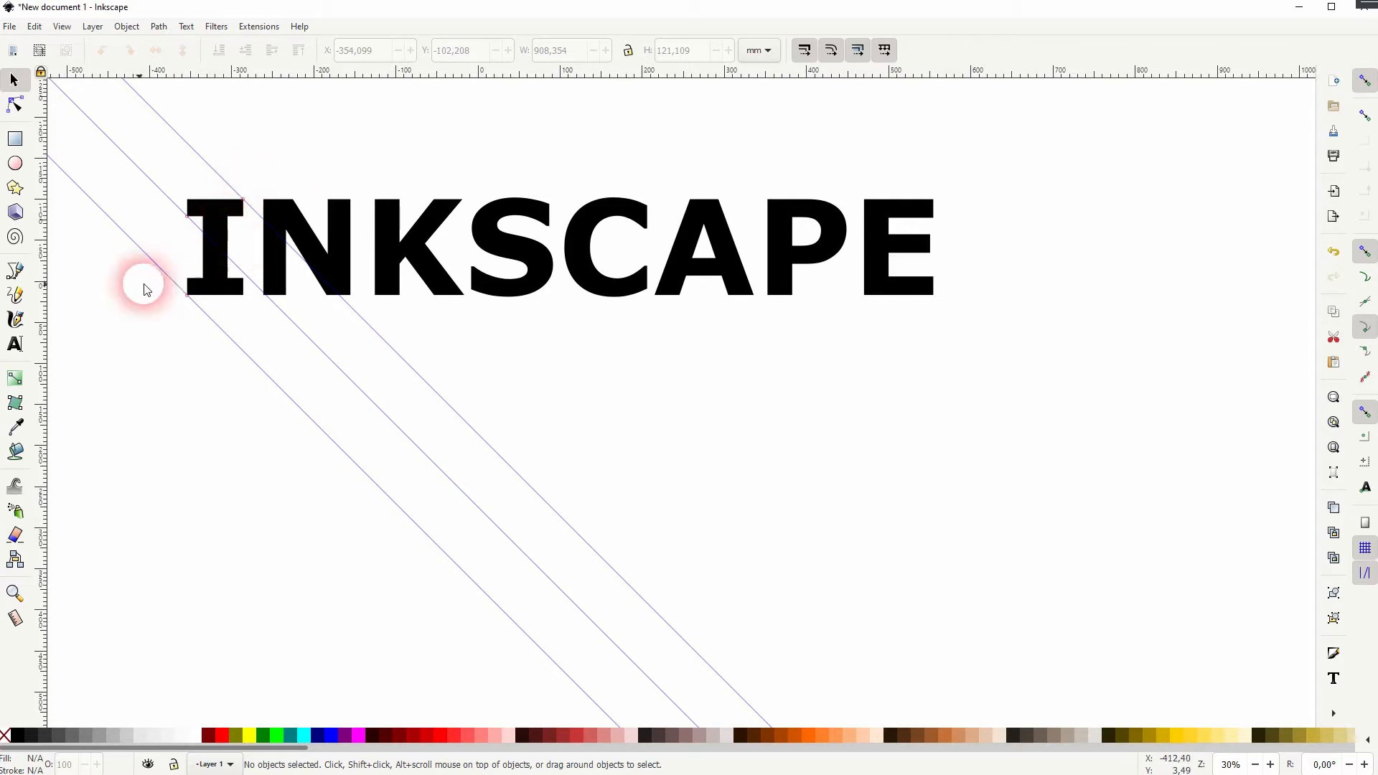
Draw a closed Pen shape from the I's corners down along the outer guides to form its long diagonal shadow
left_click(15, 271)
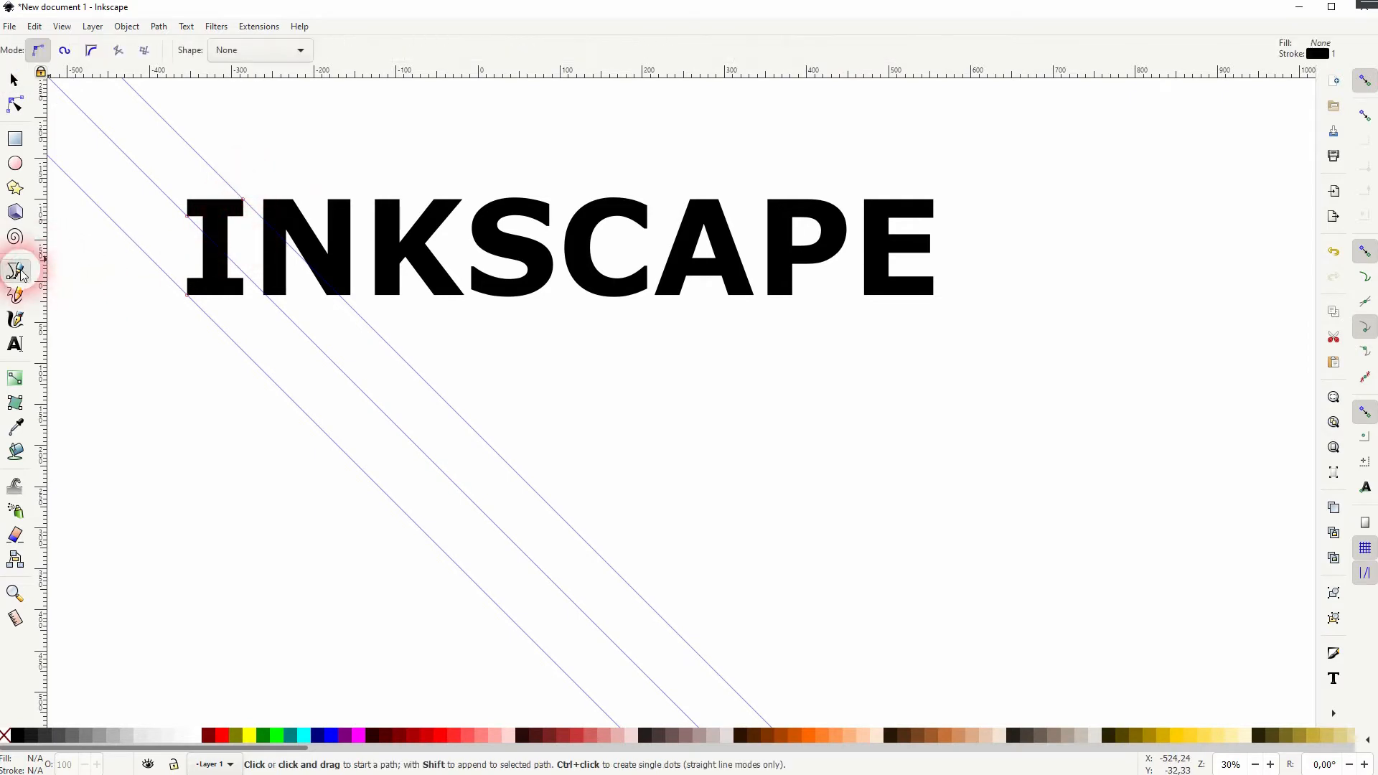
left_click(243, 199)
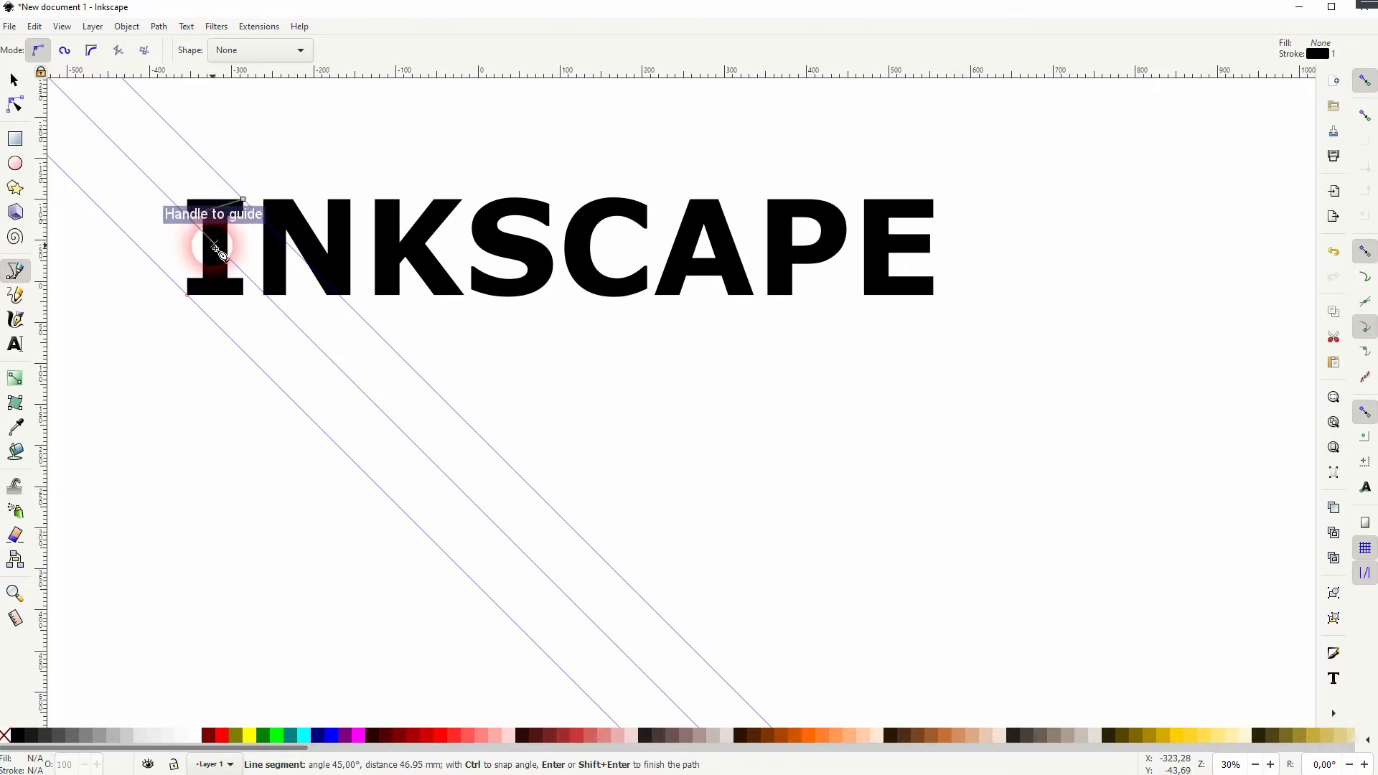
left_click(215, 246)
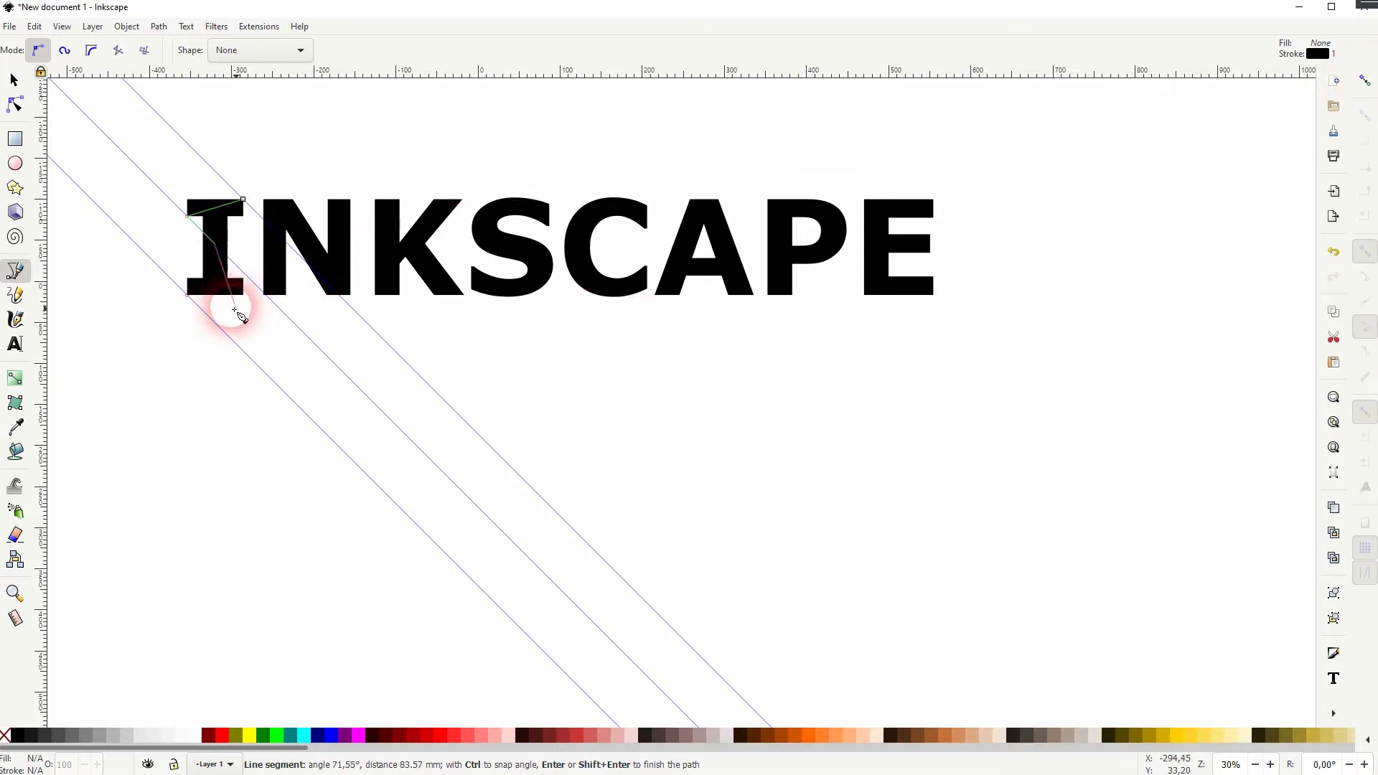
left_click(217, 292)
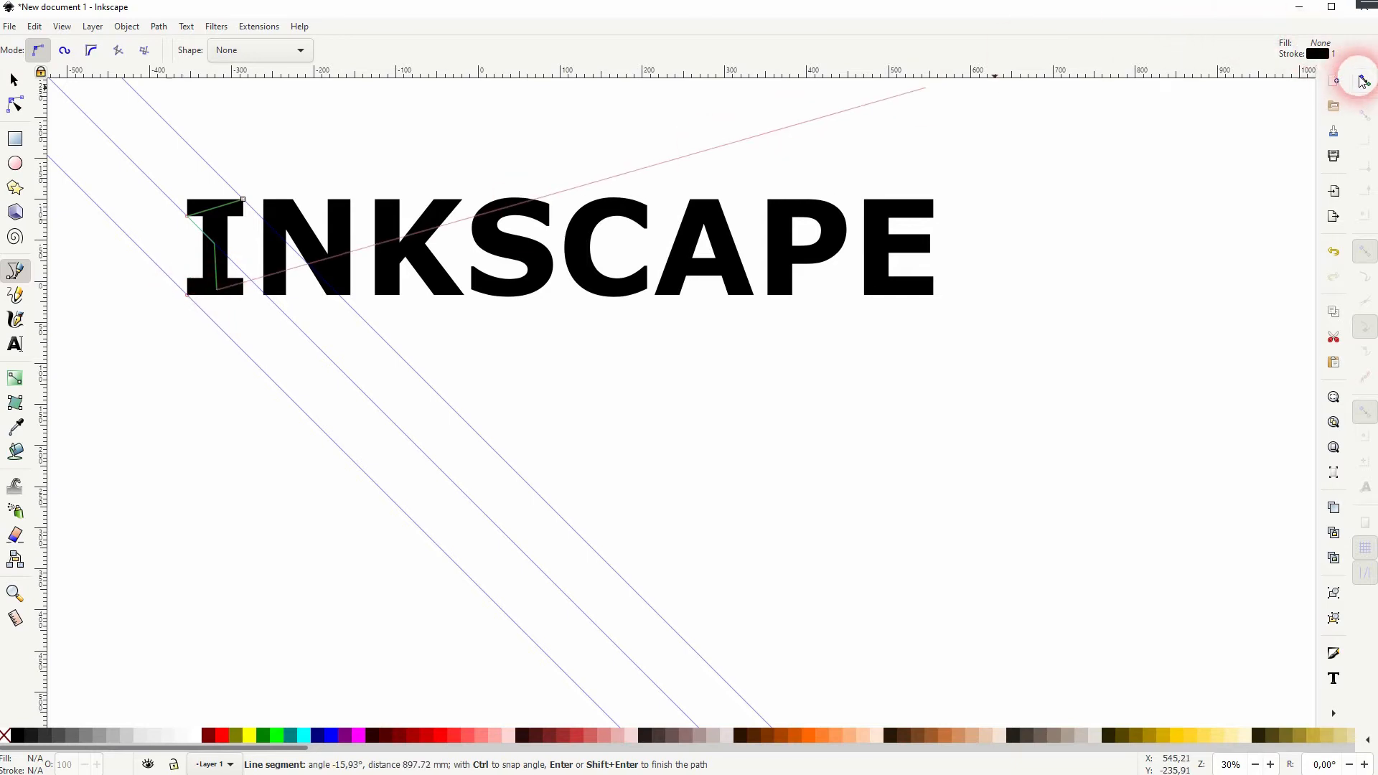
left_click(1365, 81)
left_click(188, 293)
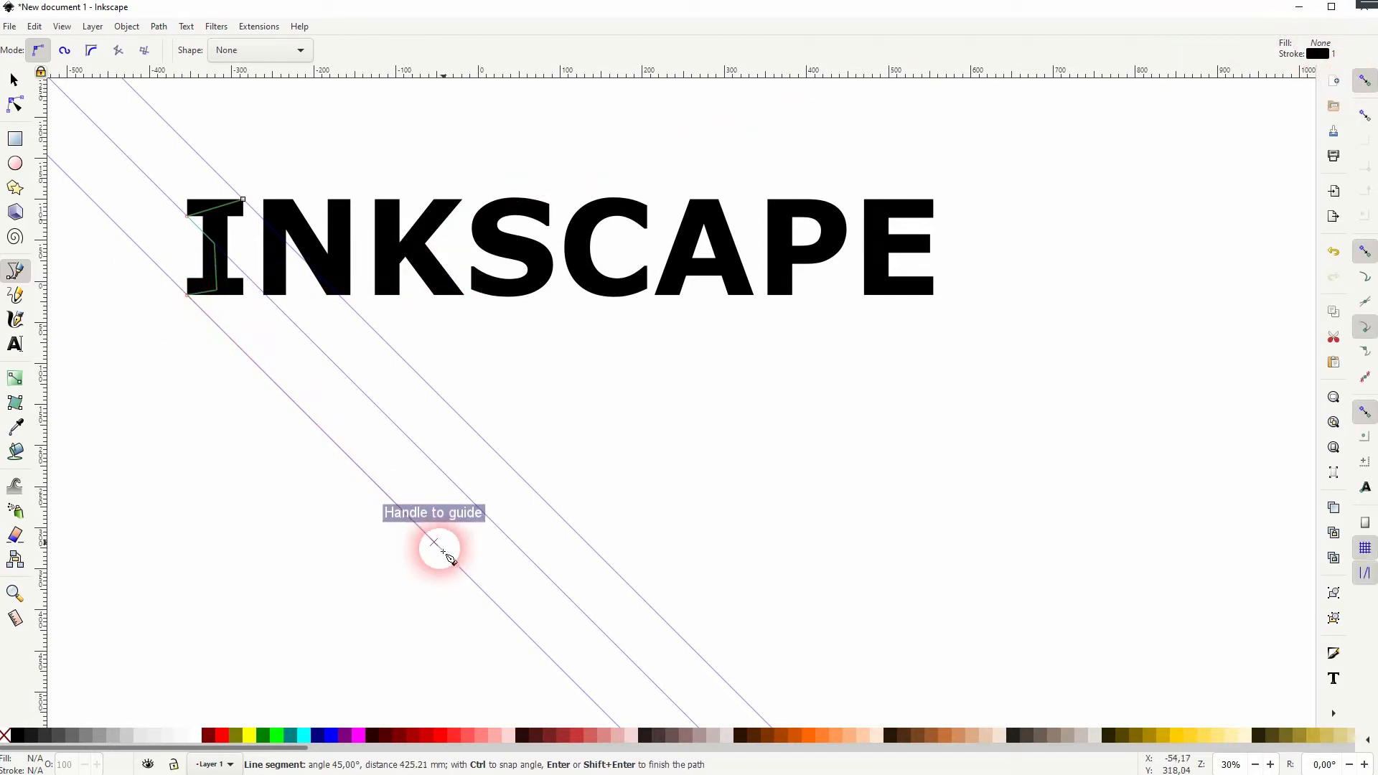
left_click(545, 656)
left_click(641, 602)
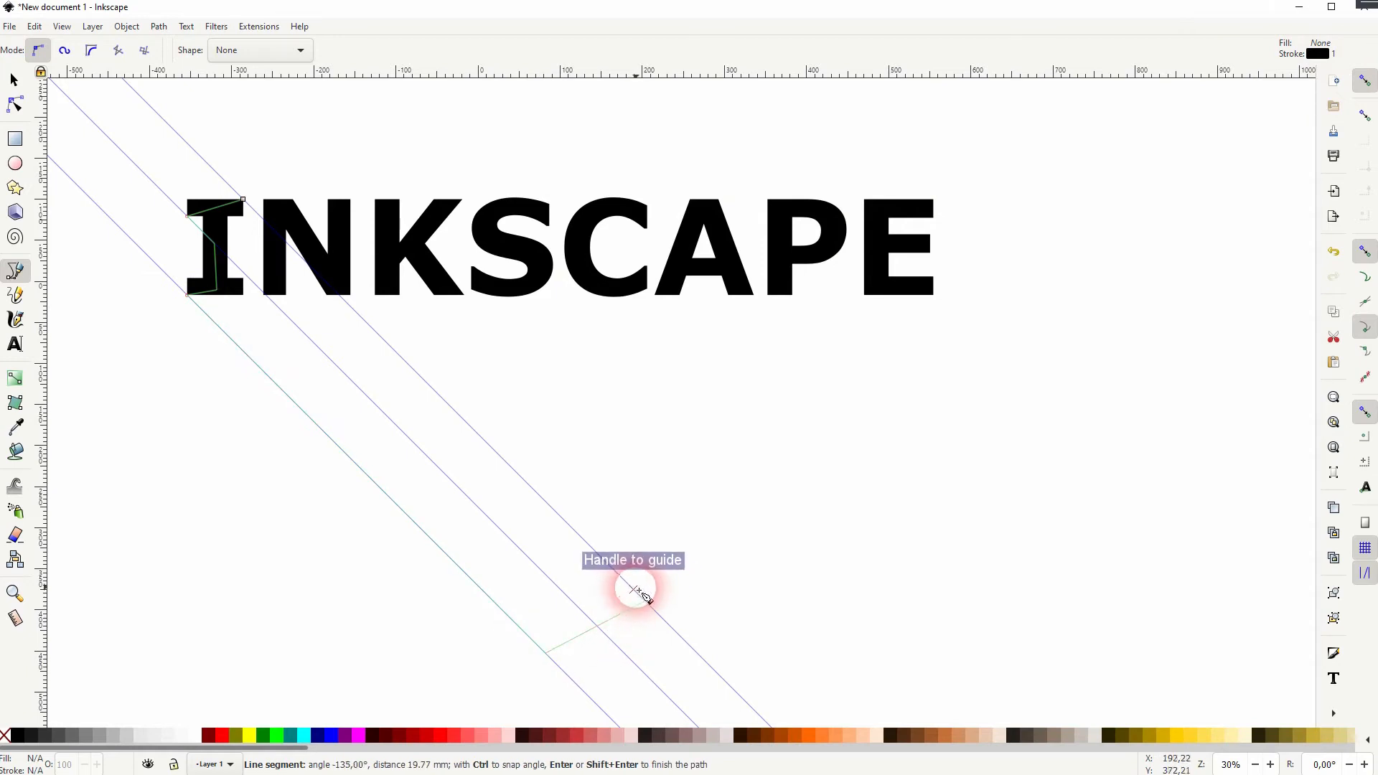
left_click(245, 204)
Fill the I's shadow shape with dark red, remove its stroke, and send it behind the letters
left_click(13, 79)
left_click(208, 735)
left_click(6, 735, "shift")
left_click(218, 49)
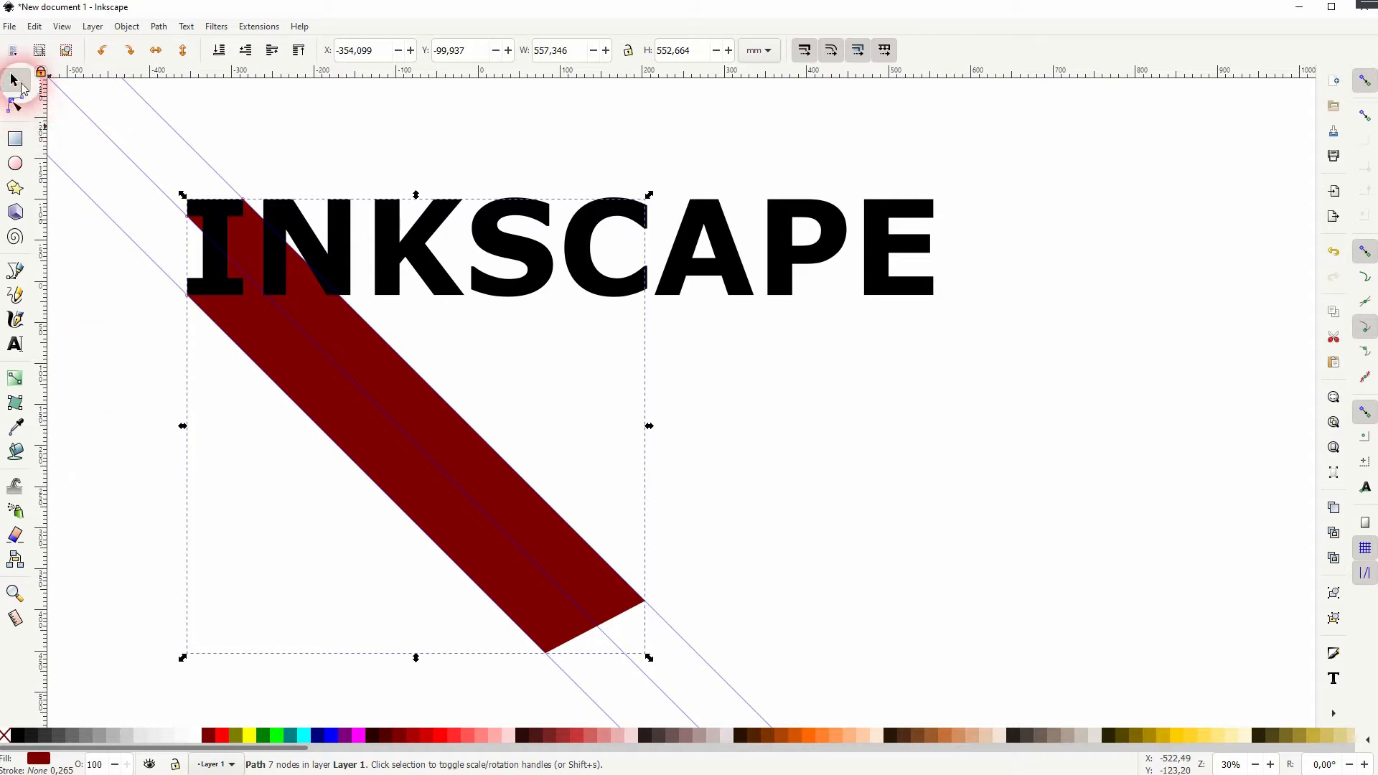
left_click(118, 355)
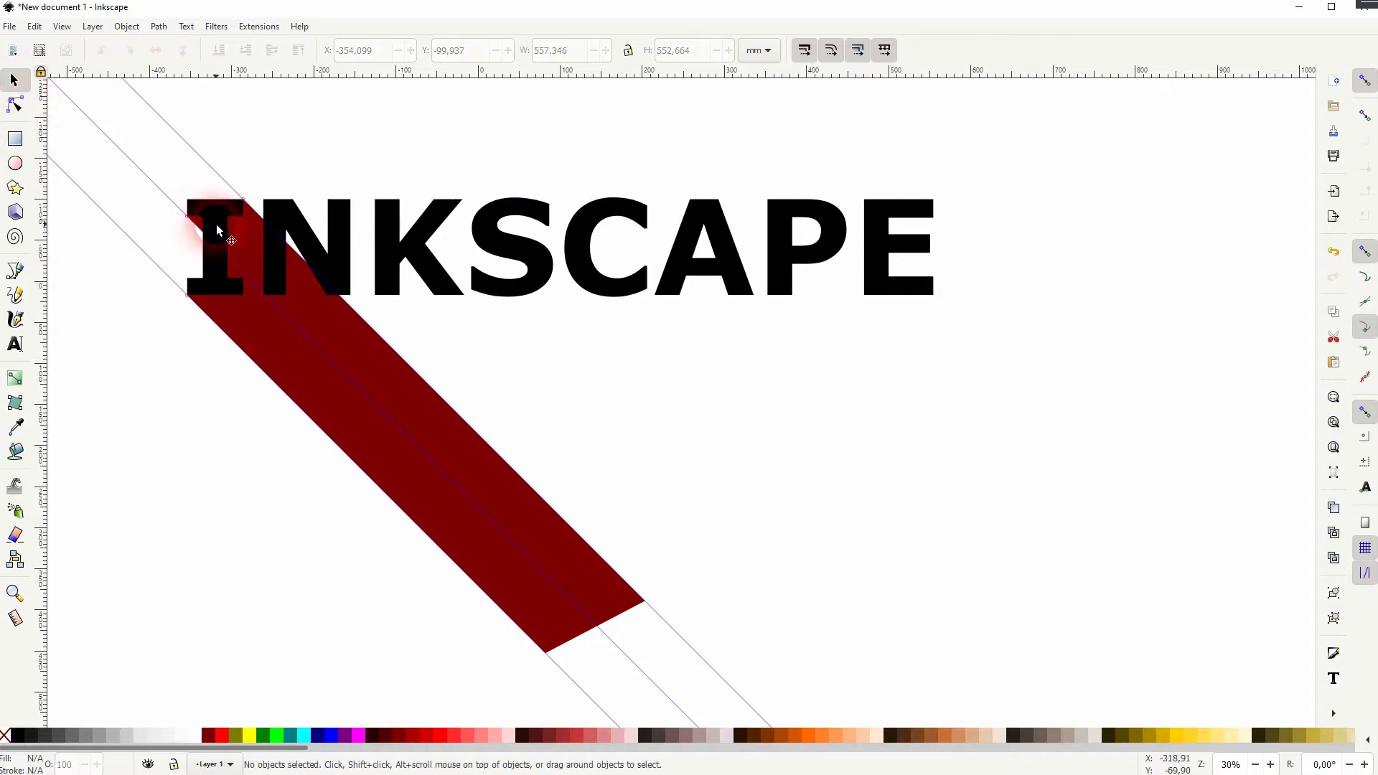
Set the angle of the guide at the I's top-right corner to -150 degrees and move it to the P's top-left corner
double_click(195, 150)
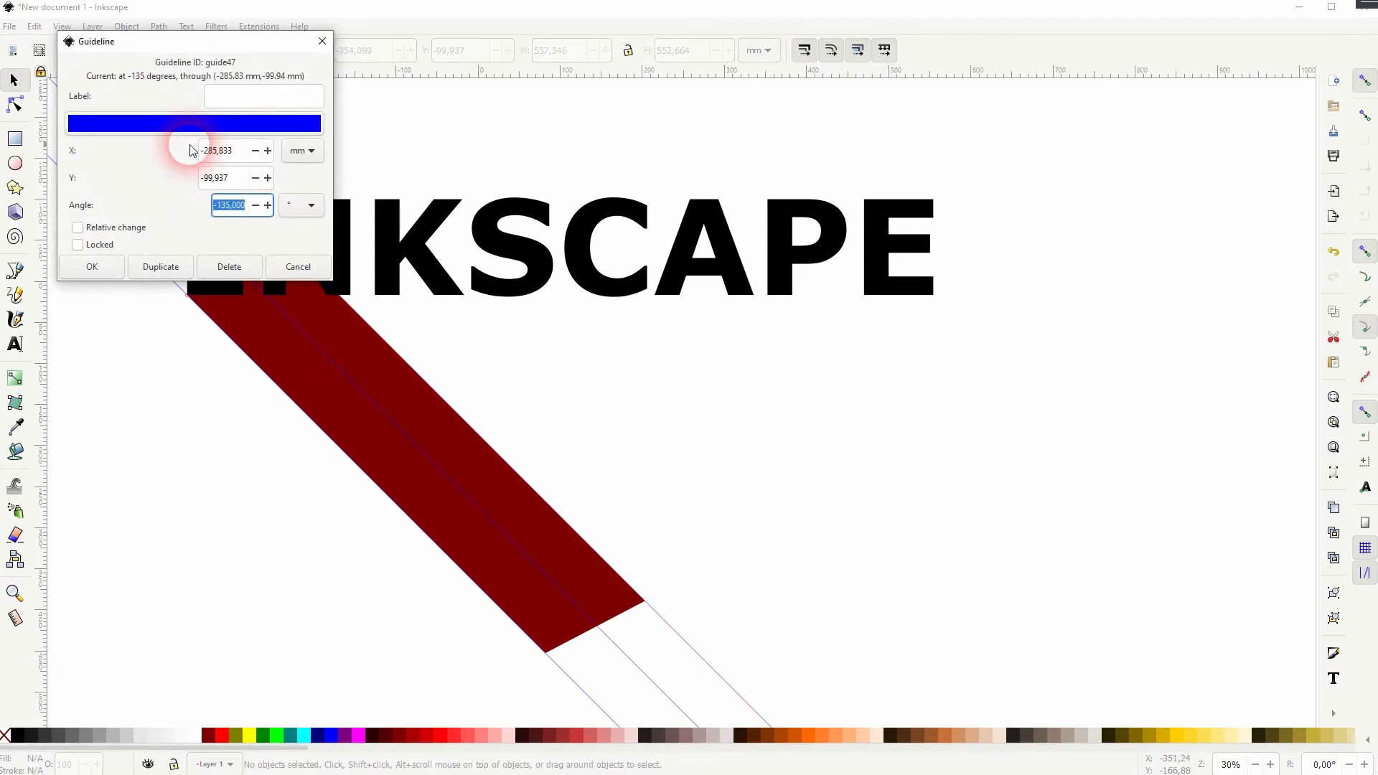
left_click_drag(252, 207, 182, 206)
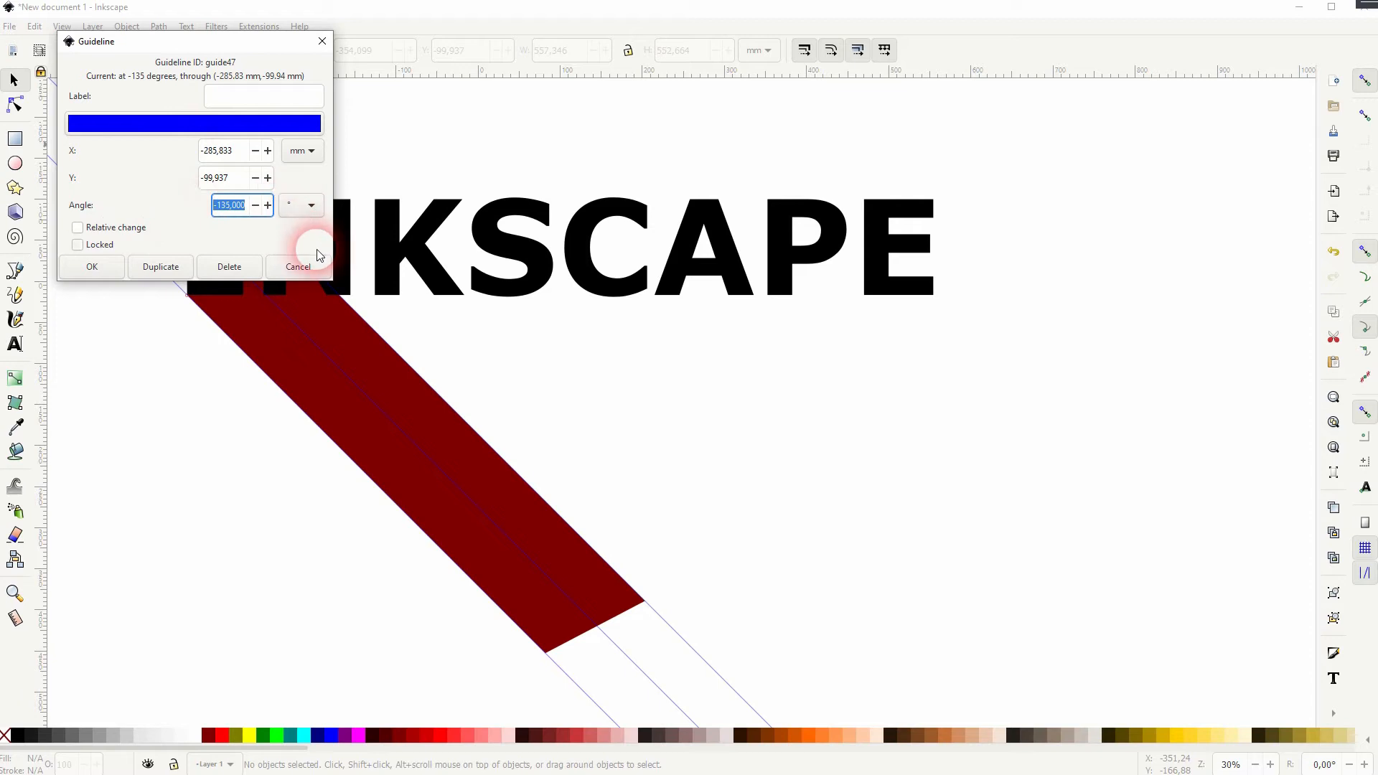
type("-1")
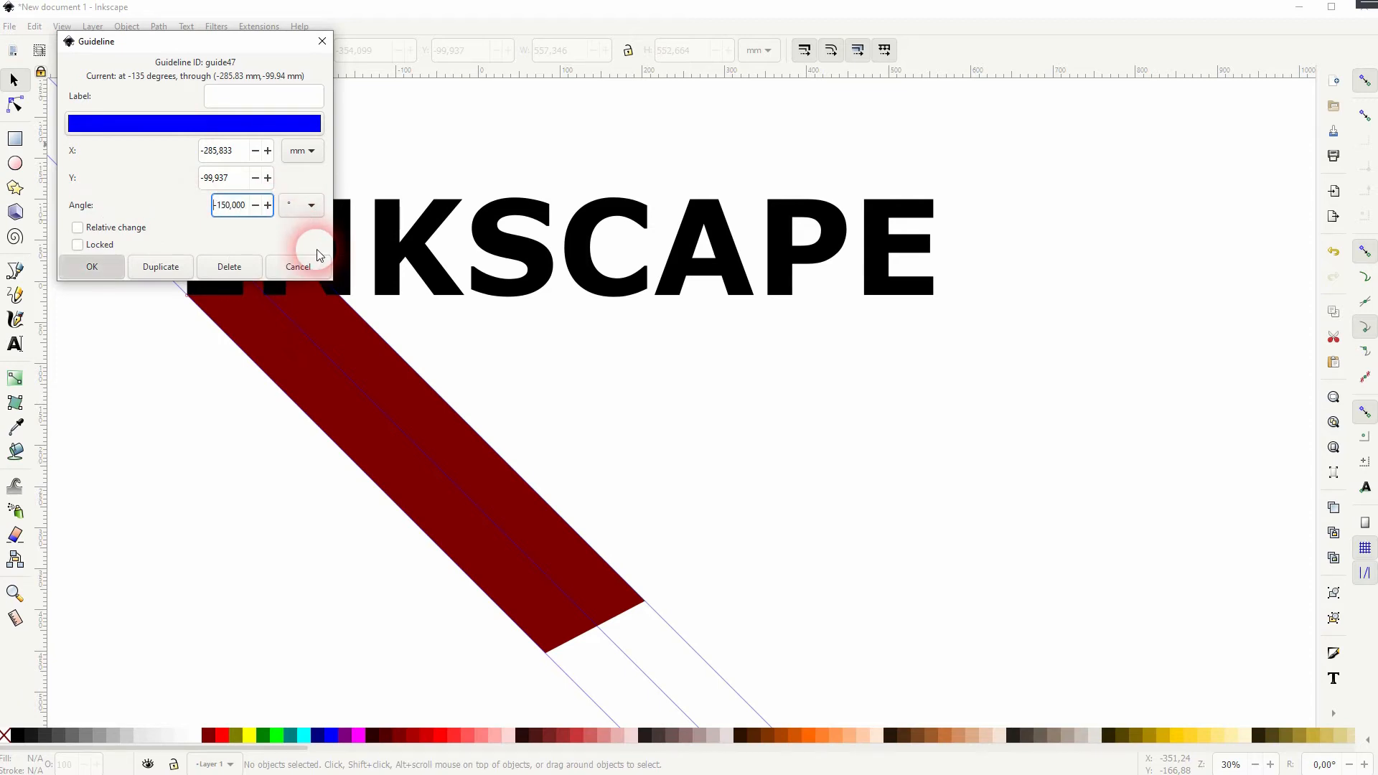
left_click(317, 253)
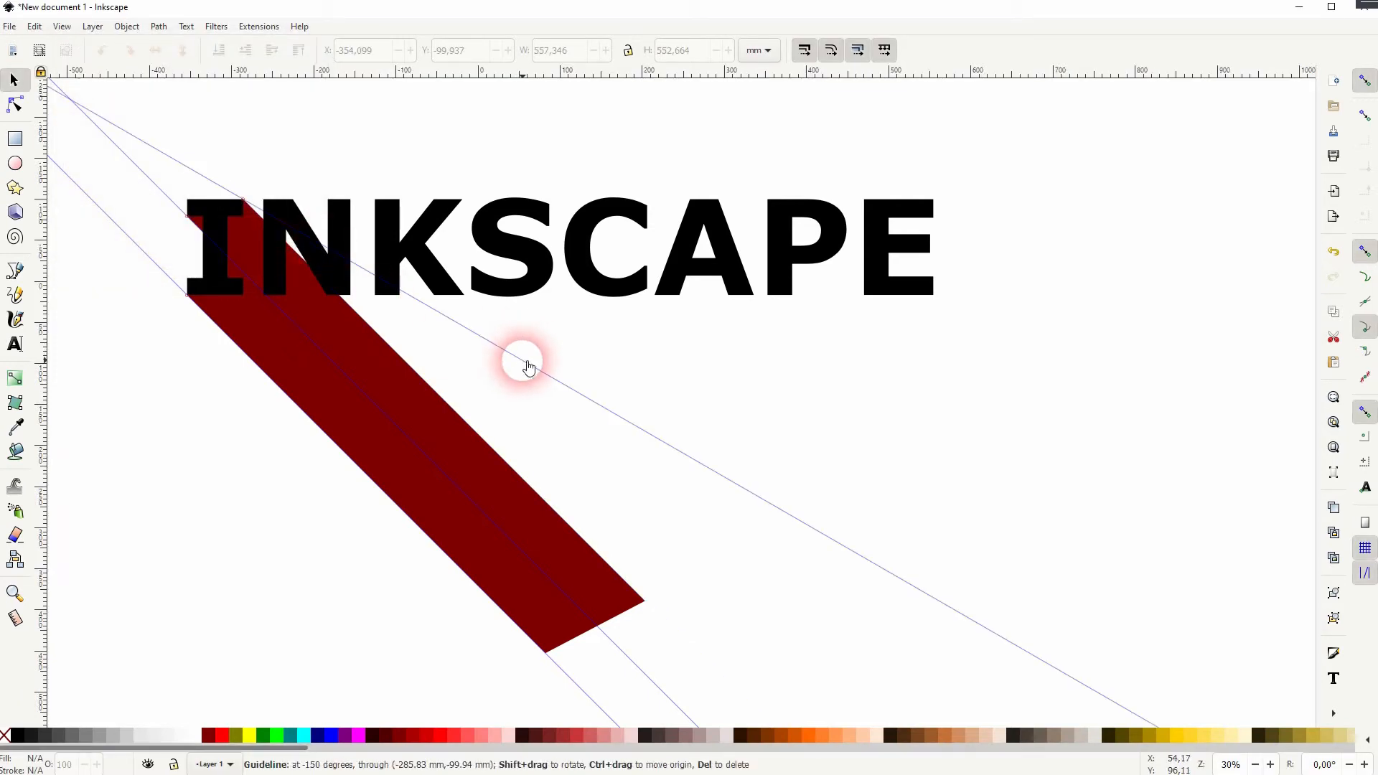
left_click_drag(529, 369, 767, 199)
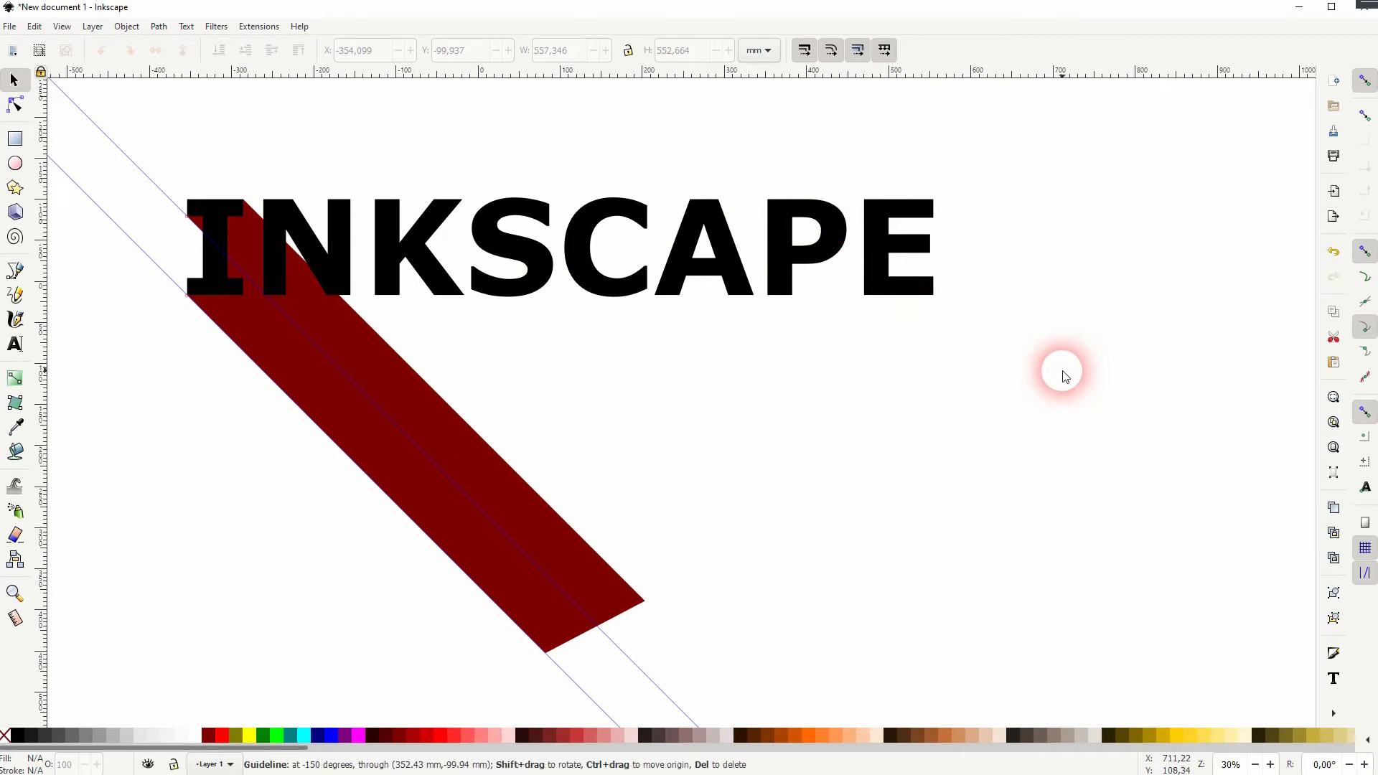
Snap new diagonal guides to the N's top-left, inner top, top-right and bottom-left corners
left_click_drag(1312, 81, 265, 208)
left_click_drag(1304, 69, 282, 230)
left_click_drag(1297, 70, 348, 200)
left_click_drag(1321, 74, 267, 300)
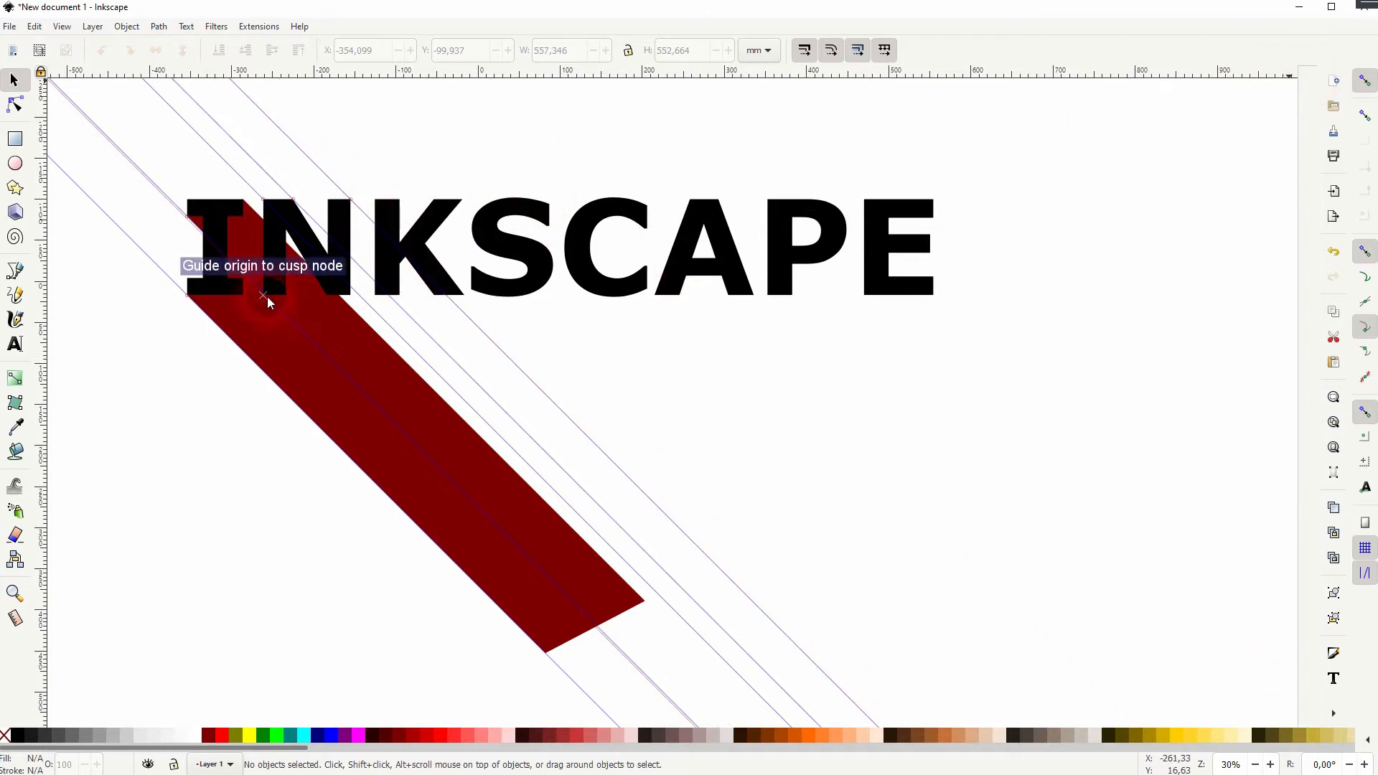
Delete the two leftover guides through the I's left corners, keeping the guide at the N's bottom-left corner
scroll(263, 300, "up", 5, "ctrl")
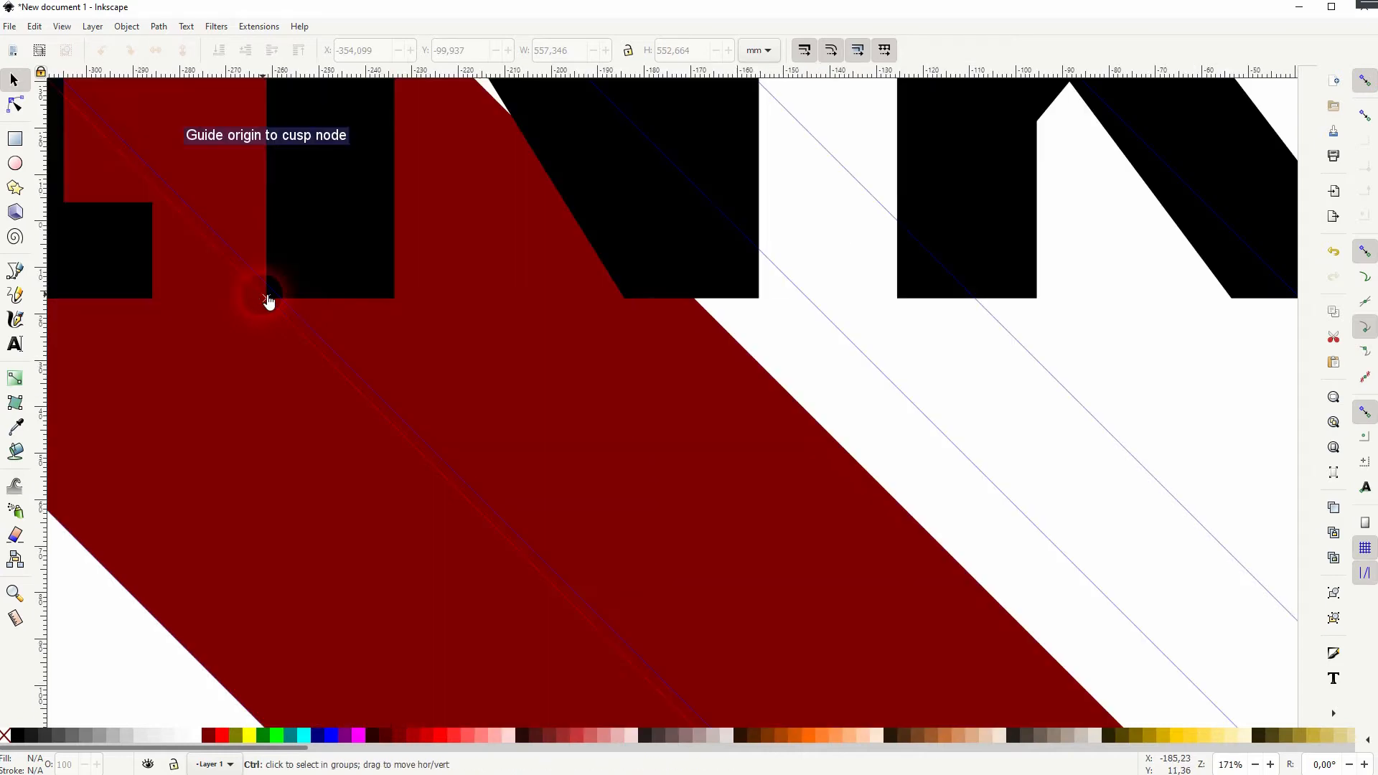
scroll(273, 299, "up", 1, "ctrl")
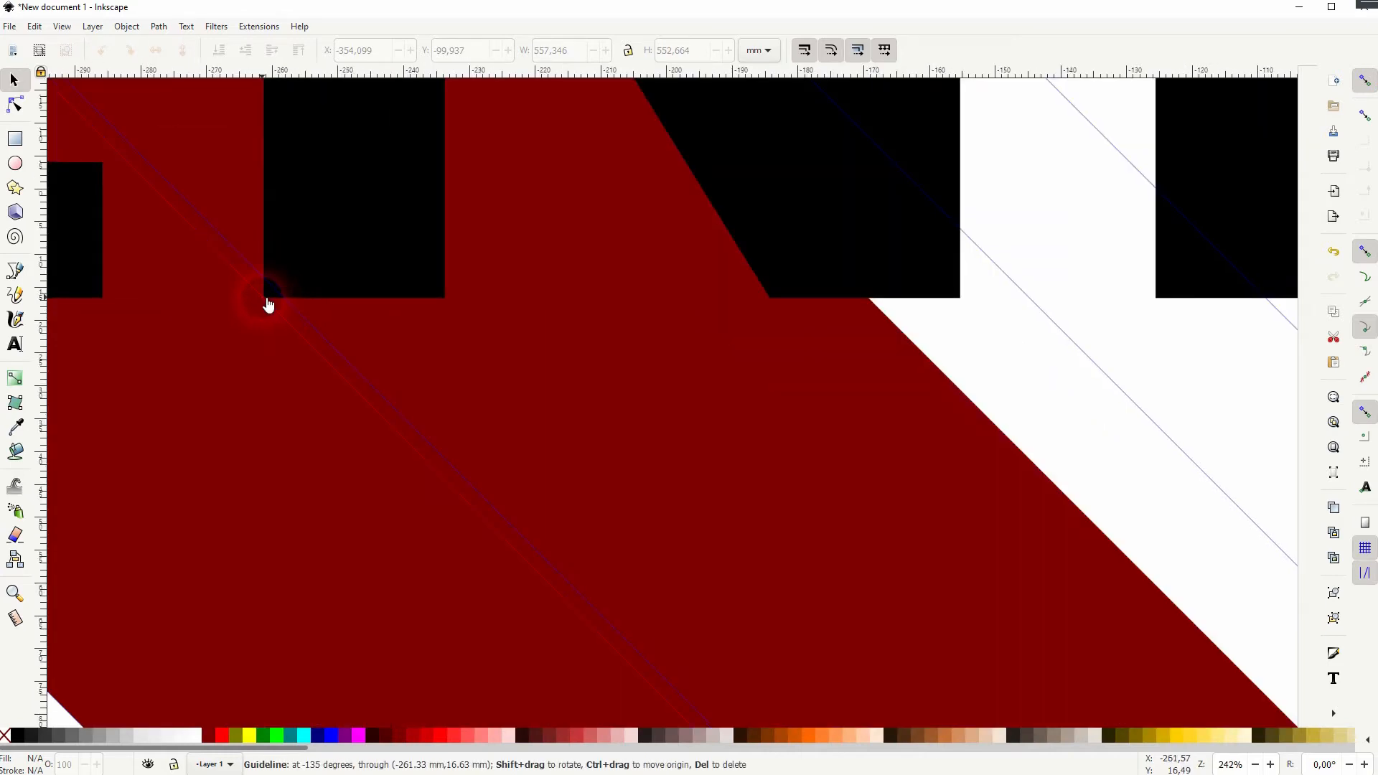
scroll(281, 307, "down", 5, "ctrl")
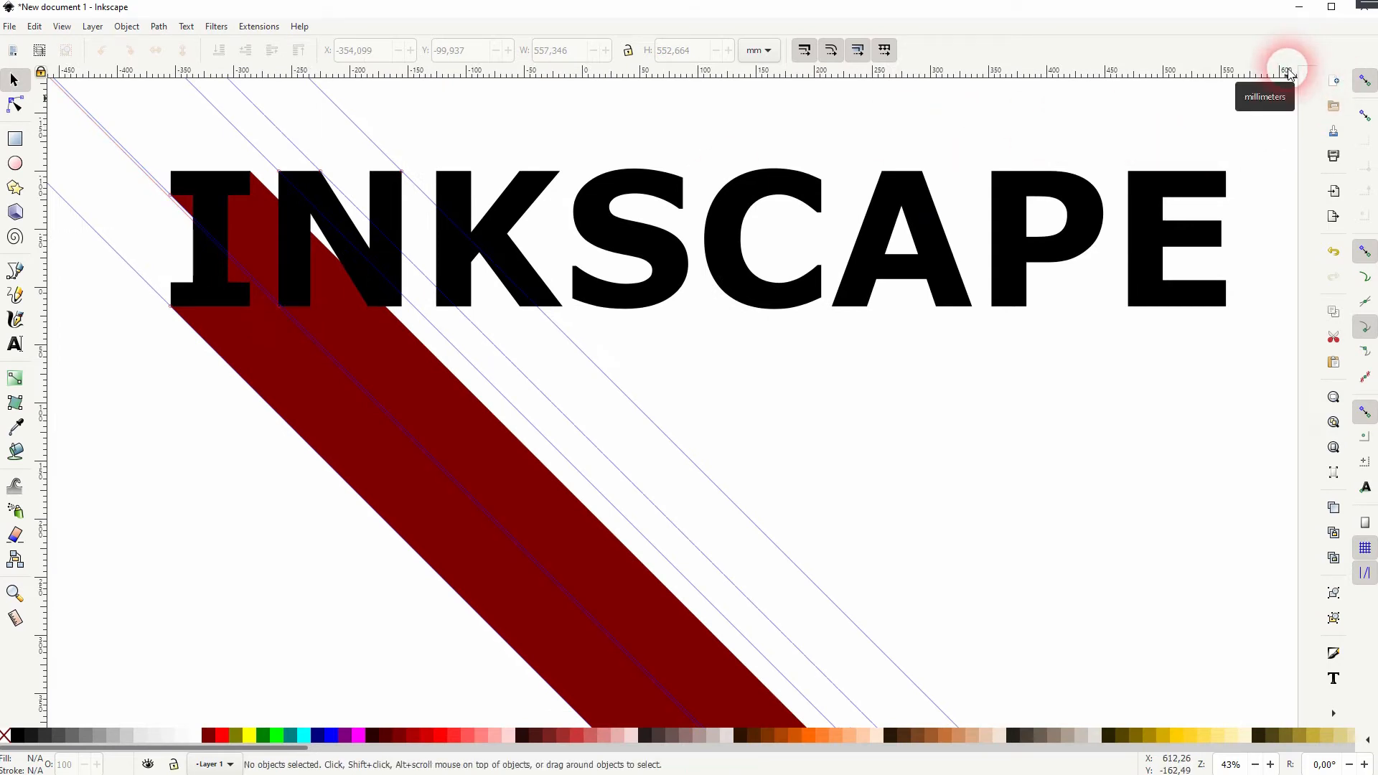
left_click(400, 327)
scroll(403, 357, "down", 1, "ctrl")
scroll(404, 357, "up", 1, "ctrl")
left_click(131, 318)
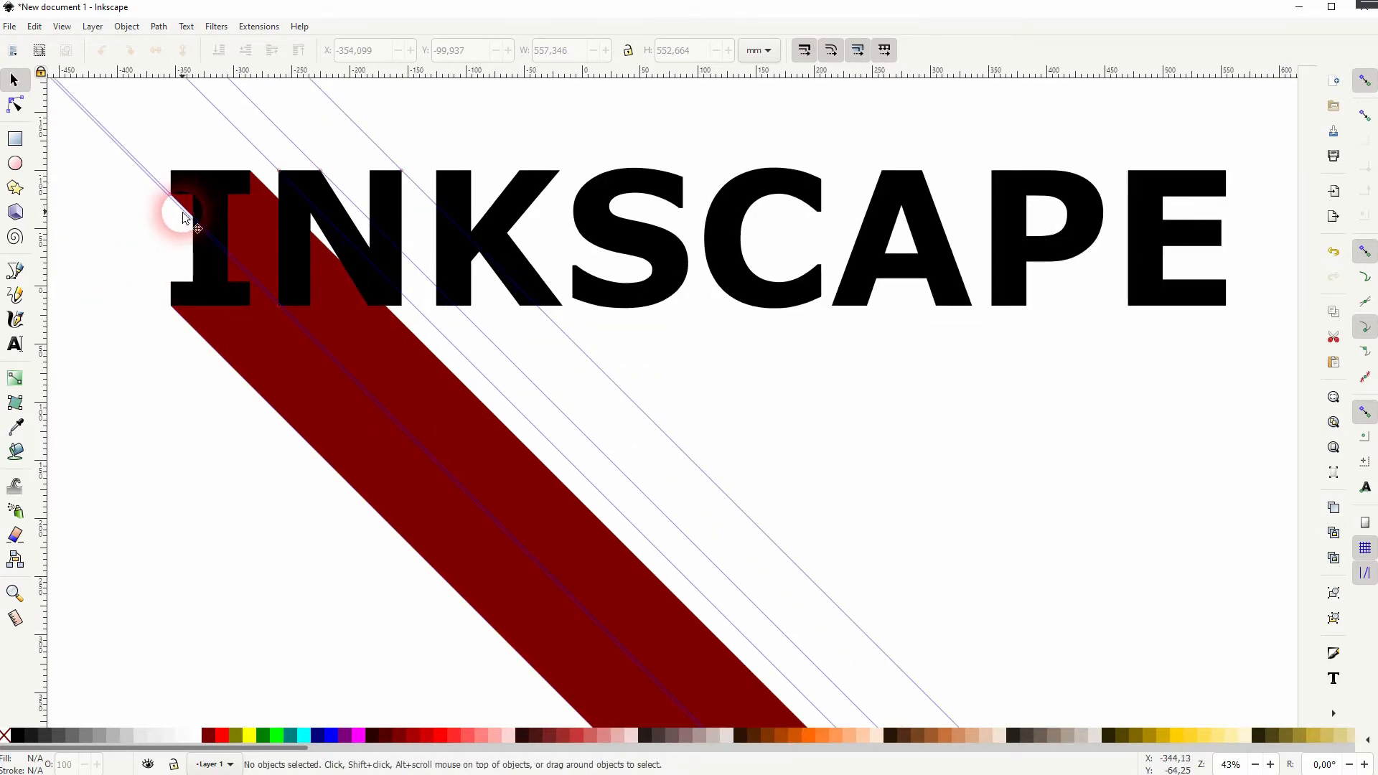
left_click(271, 332)
scroll(277, 325, "up", 4, "ctrl")
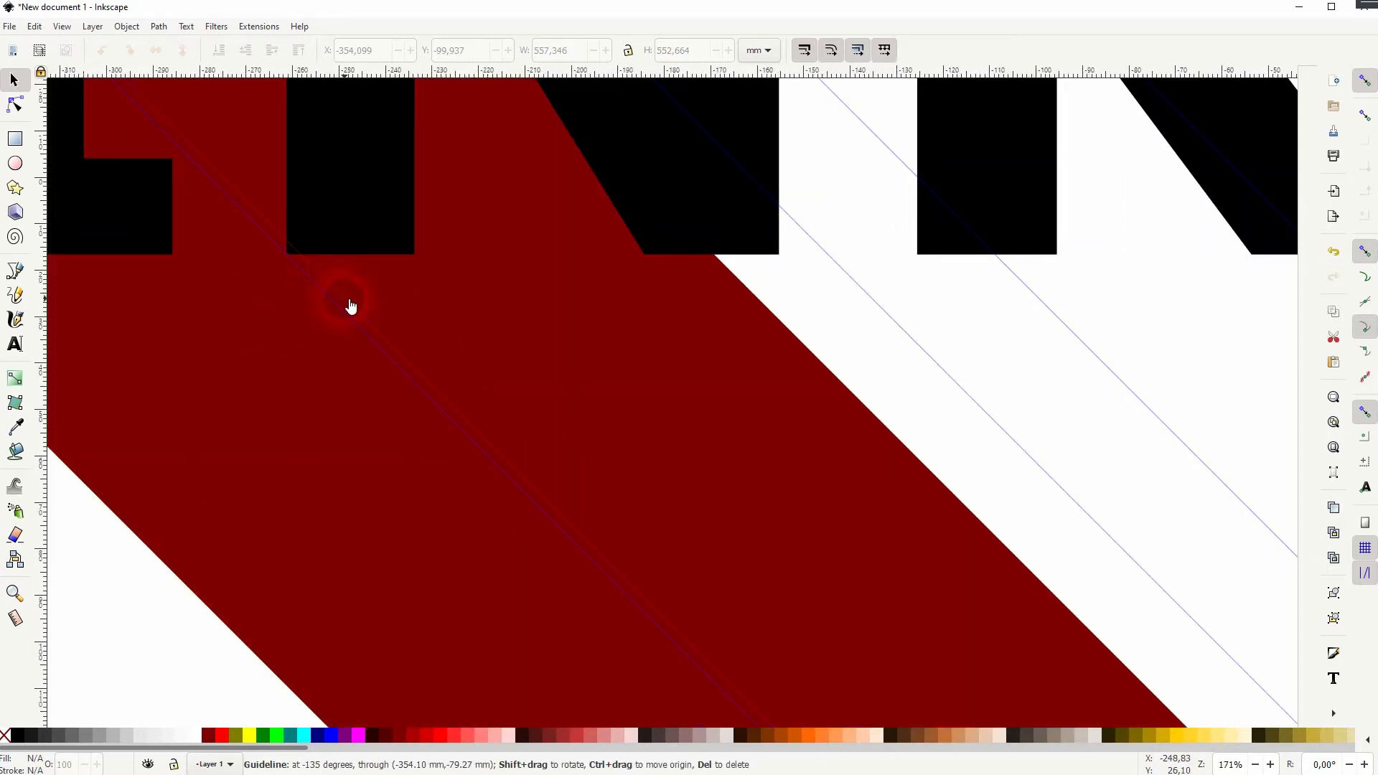
scroll(345, 298, "down", 4, "ctrl")
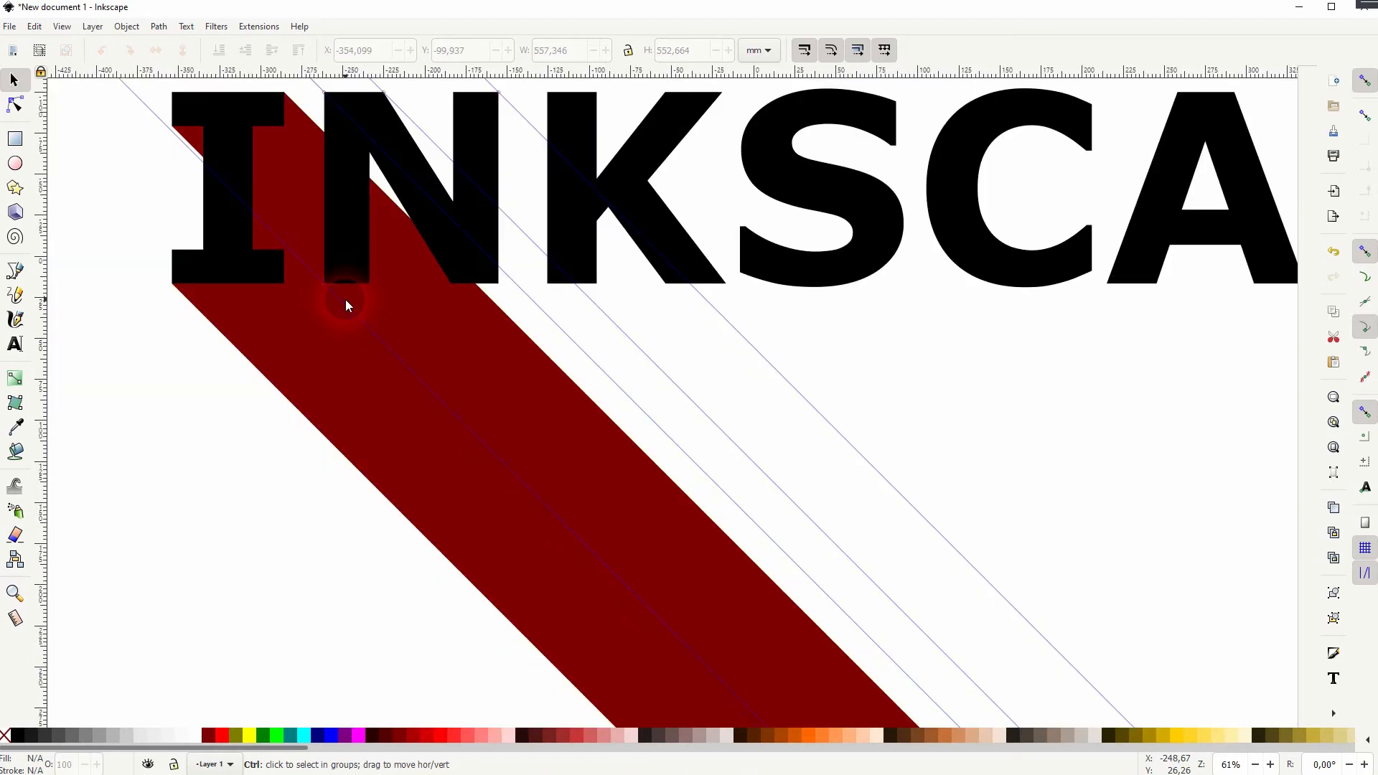
Draw a closed Pen outline for the N's shadow, from its top-right corner across the letter and down along the outer diagonal guides
left_click_drag(455, 206, 424, 272)
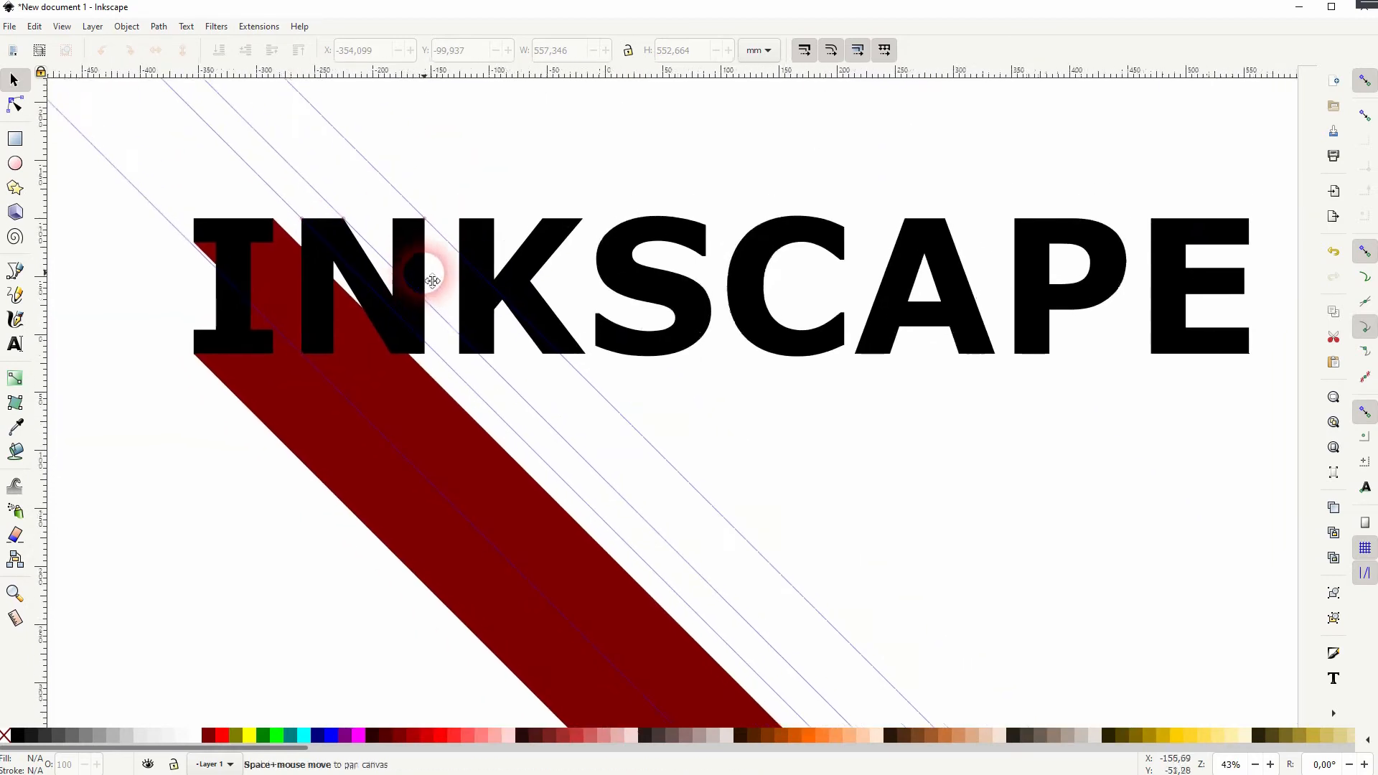
scroll(426, 278, "down", 2, "ctrl")
scroll(425, 279, "up", 1, "ctrl")
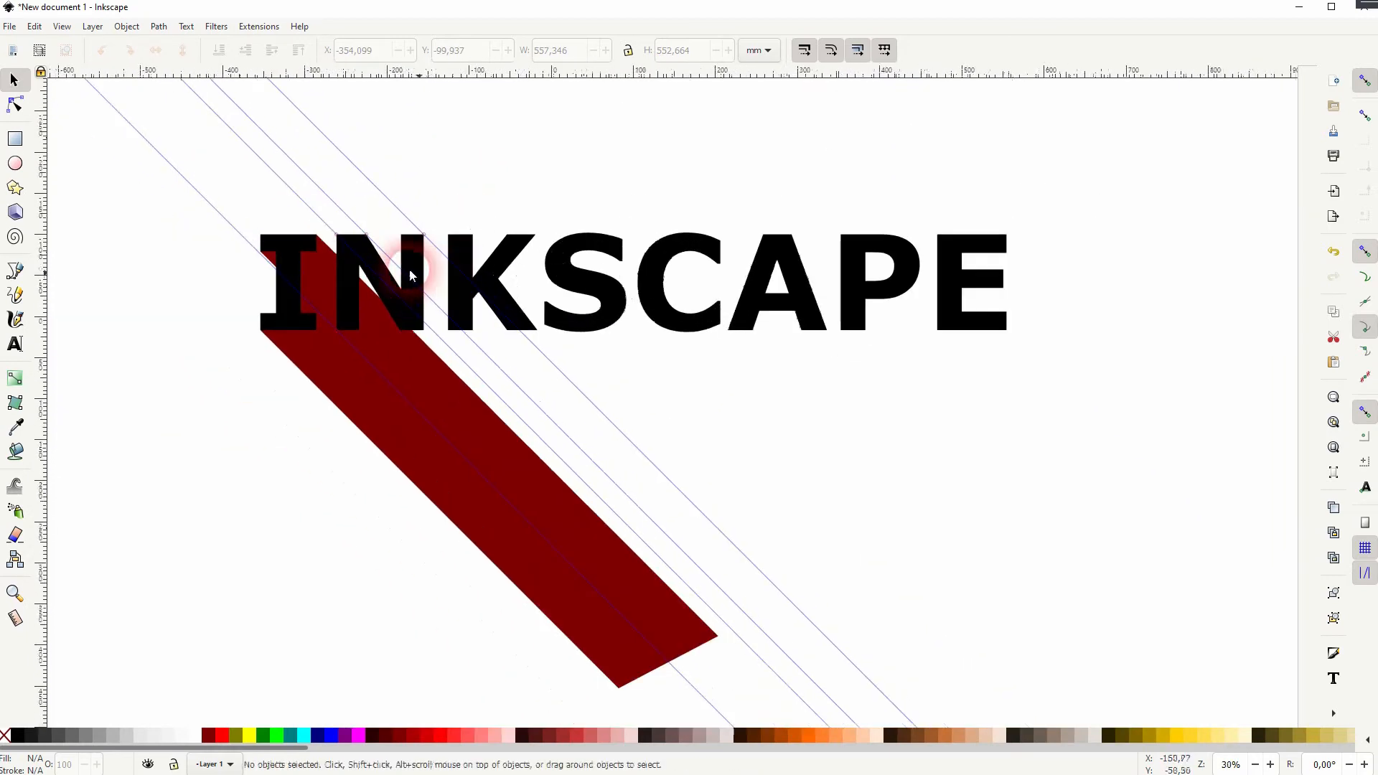
left_click(14, 270)
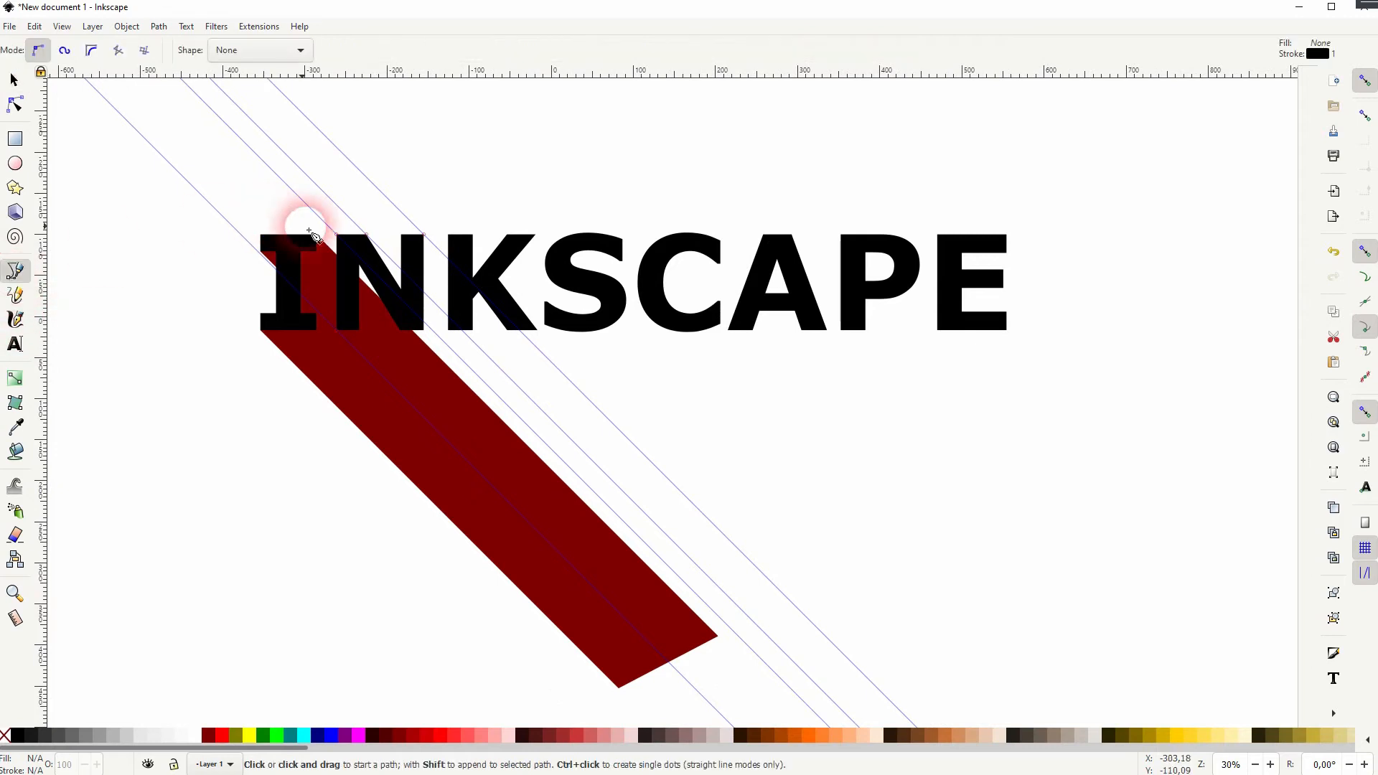
left_click(424, 235)
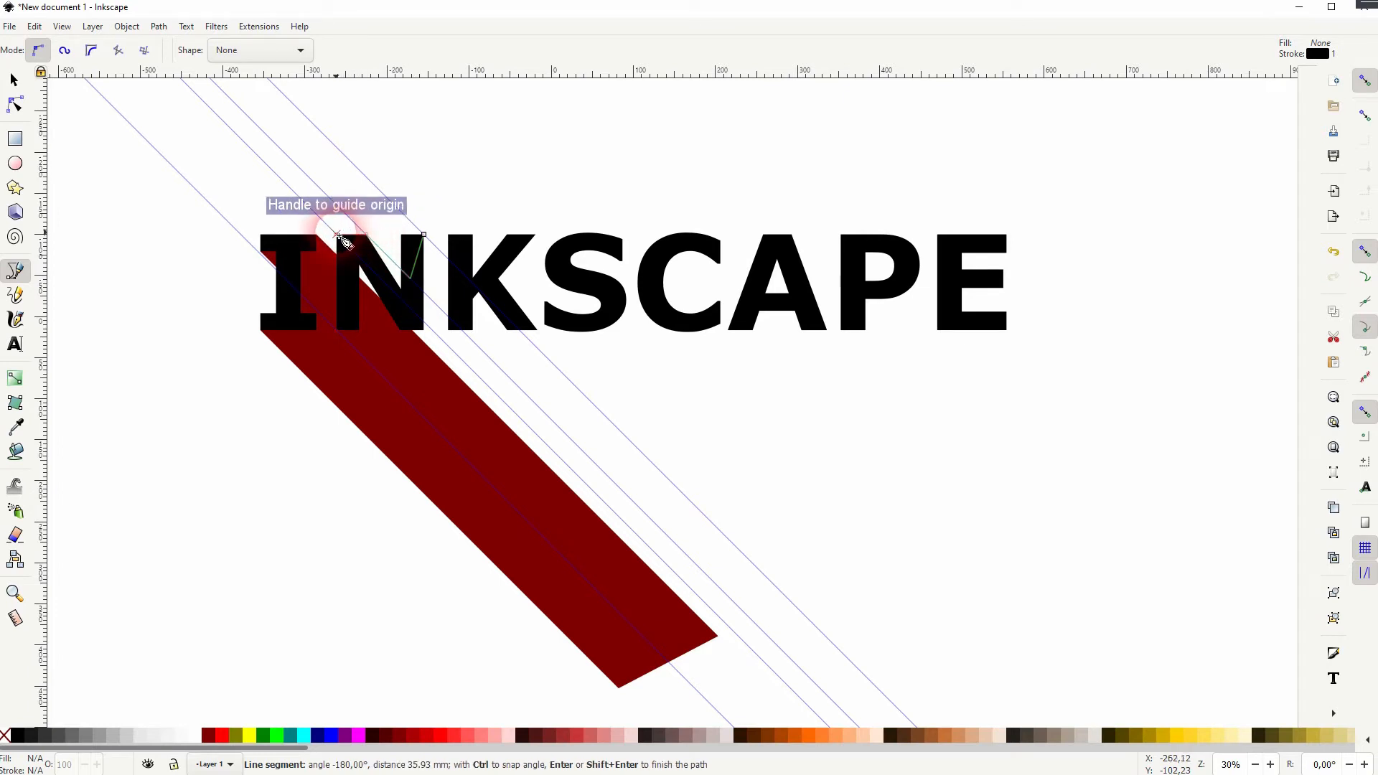
left_click(337, 234)
left_click(345, 333)
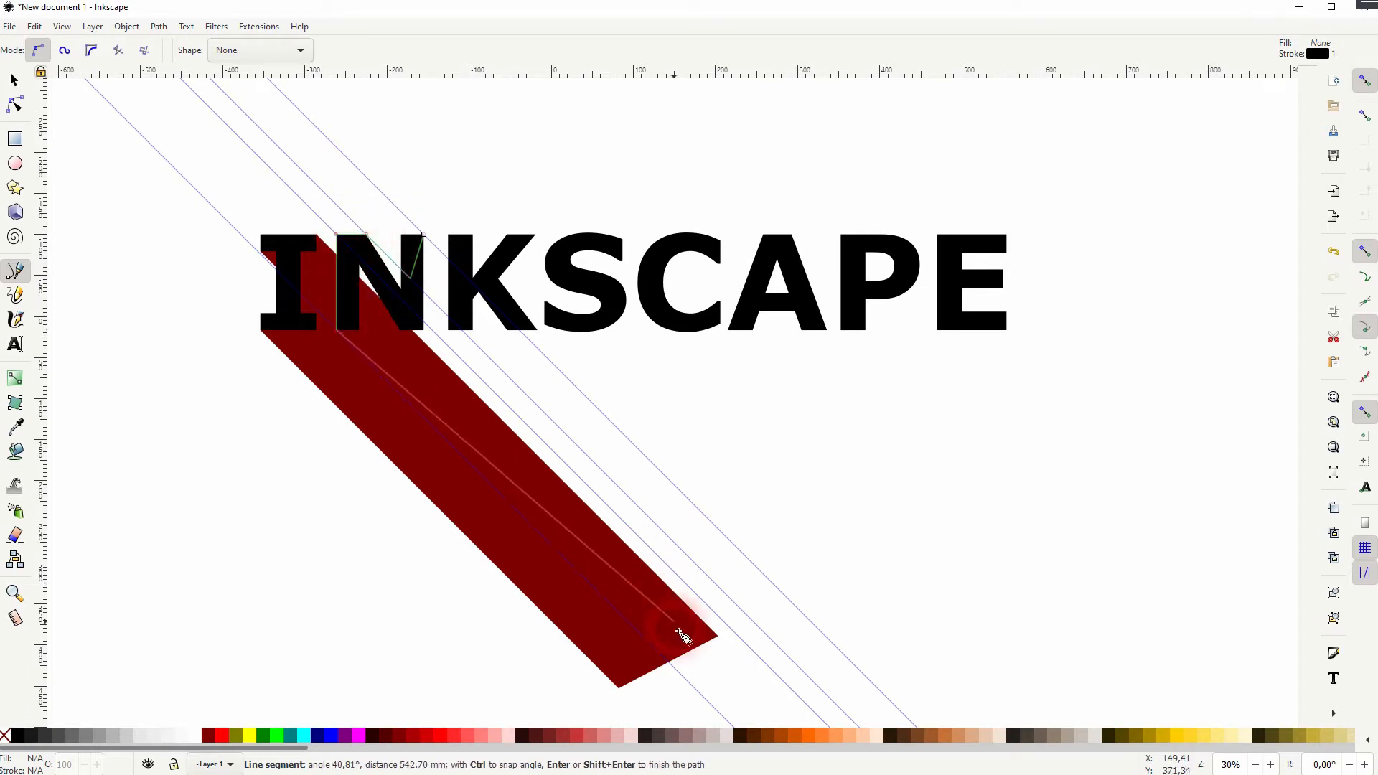
left_click(675, 668)
left_click(771, 593)
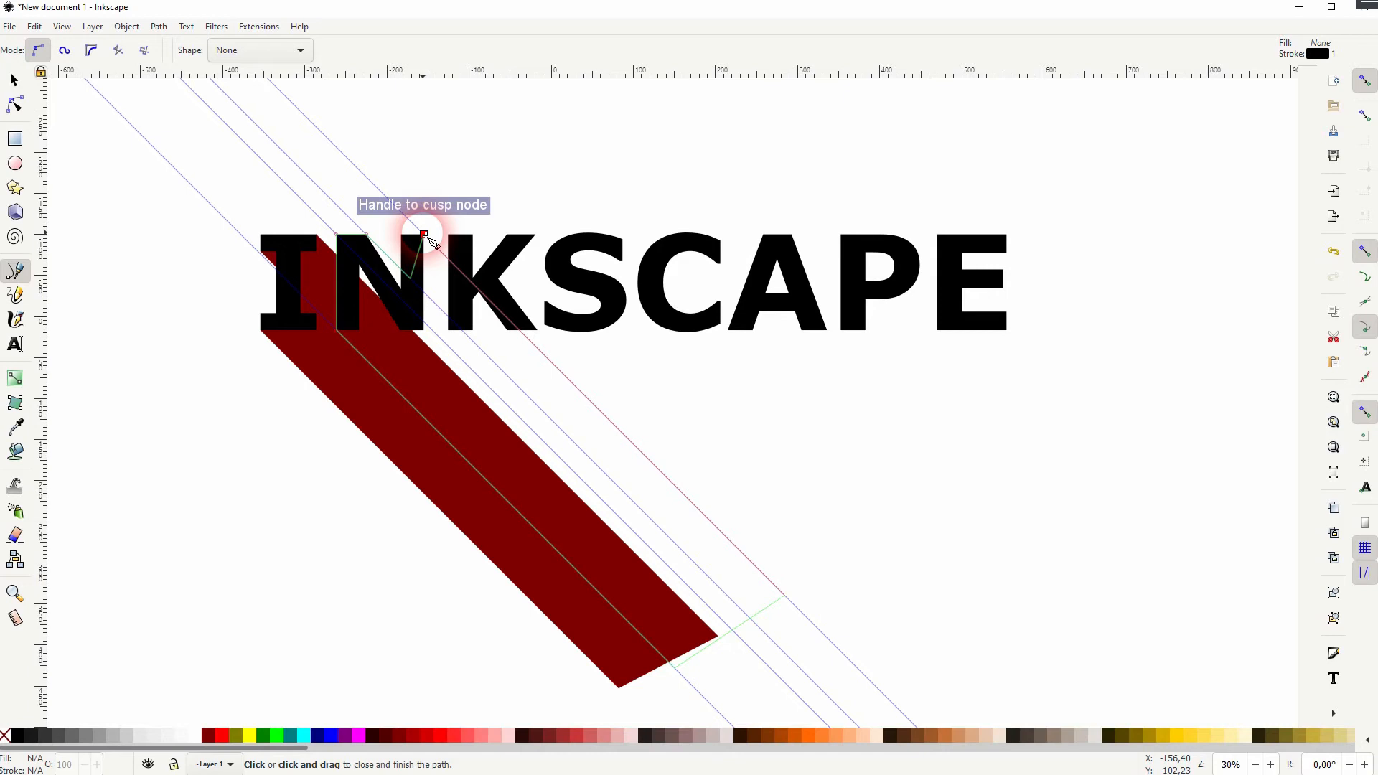
left_click(425, 234)
Fill the N's shadow shape with red, remove its stroke, and lower it one step behind the letters
left_click(222, 735)
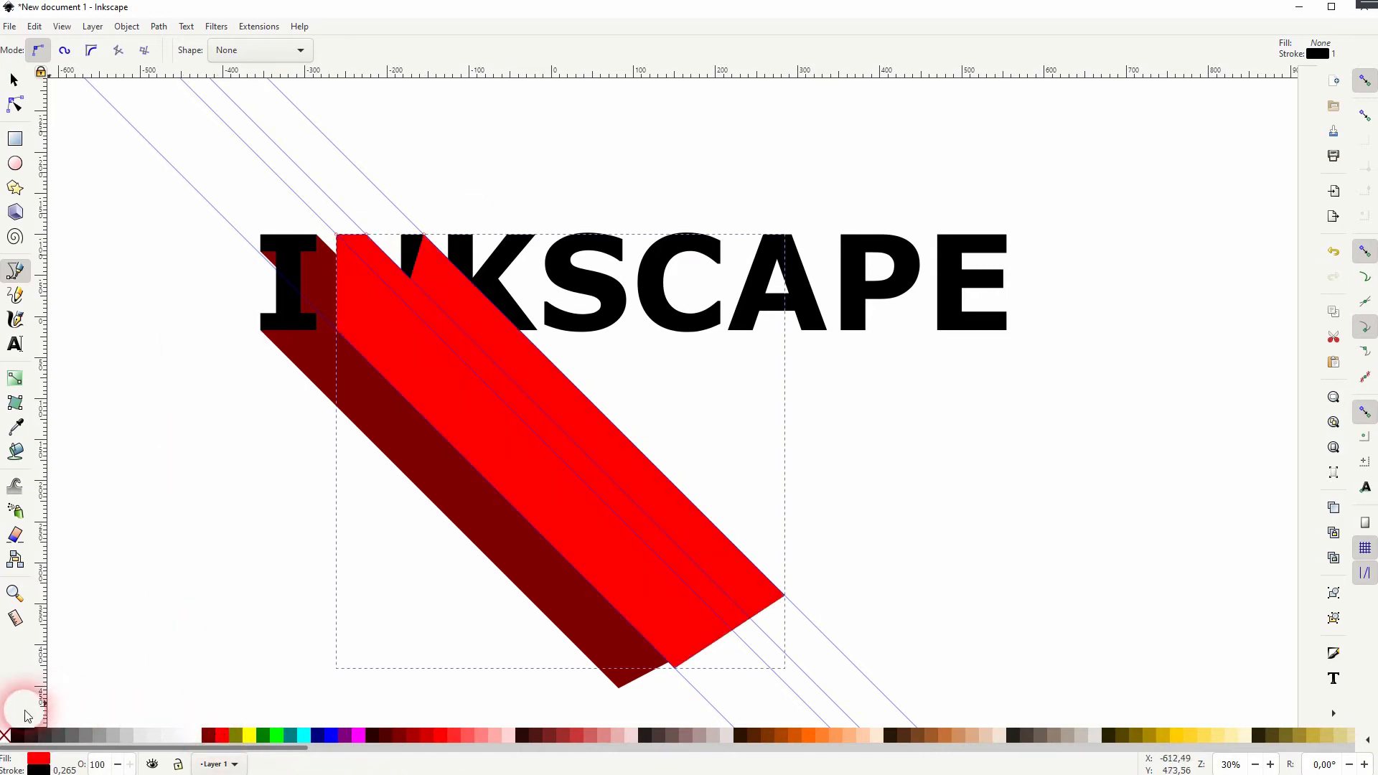
left_click(15, 80)
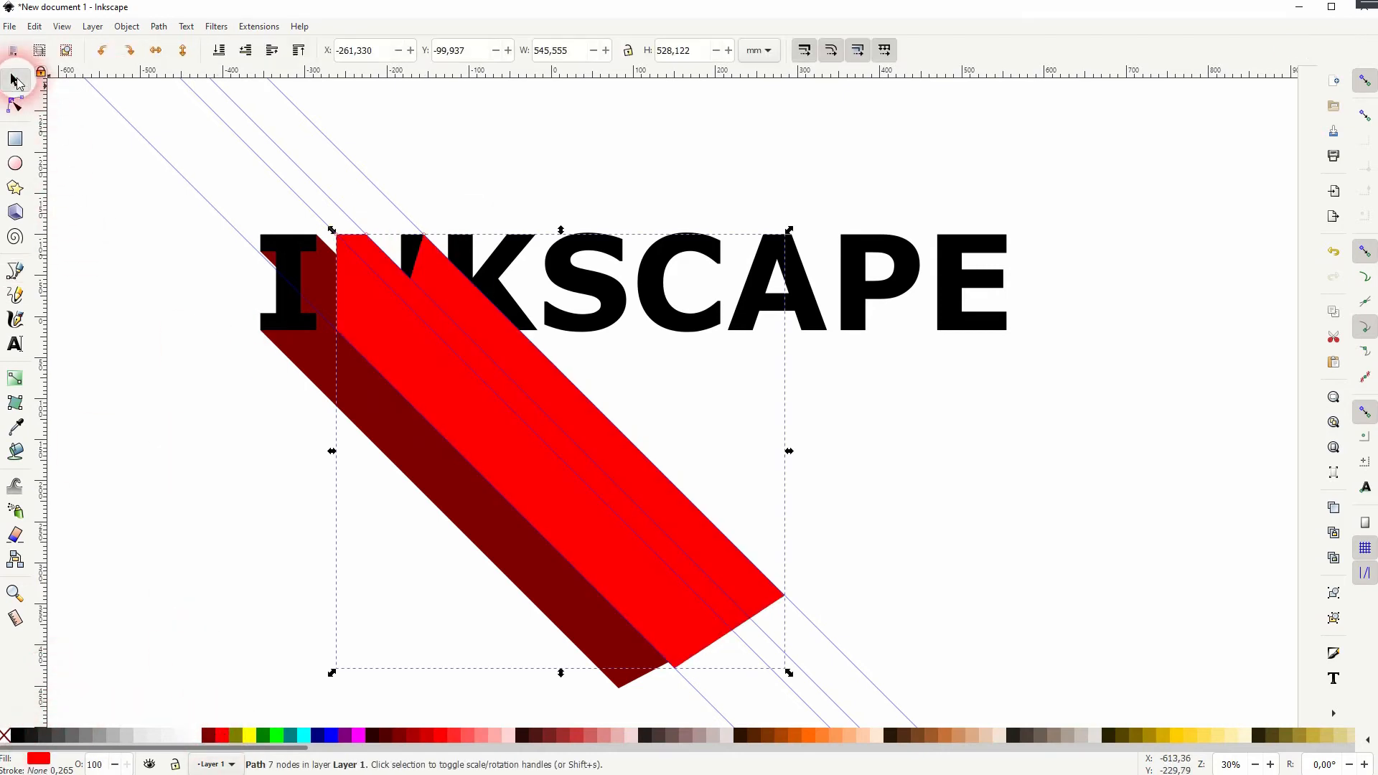
left_click(219, 50)
left_click(246, 51)
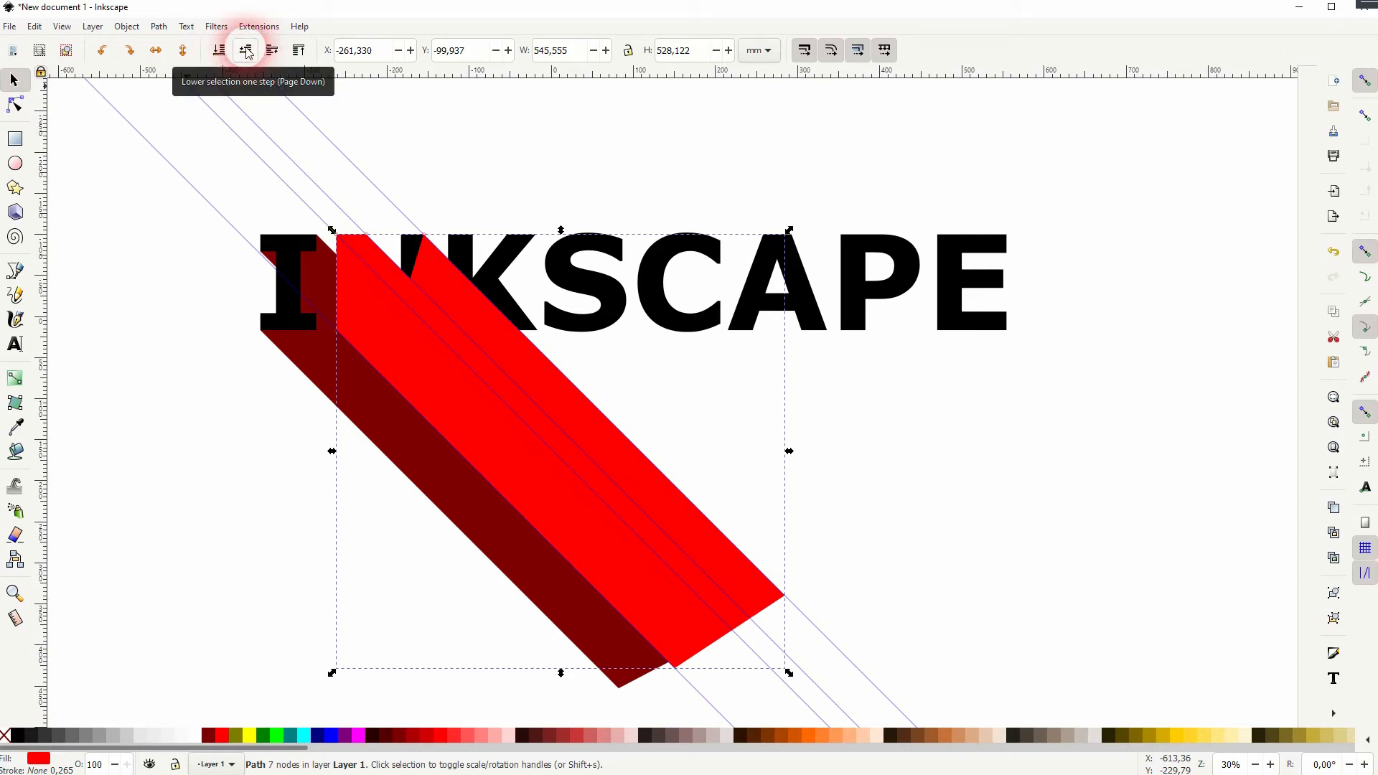
left_click(246, 50)
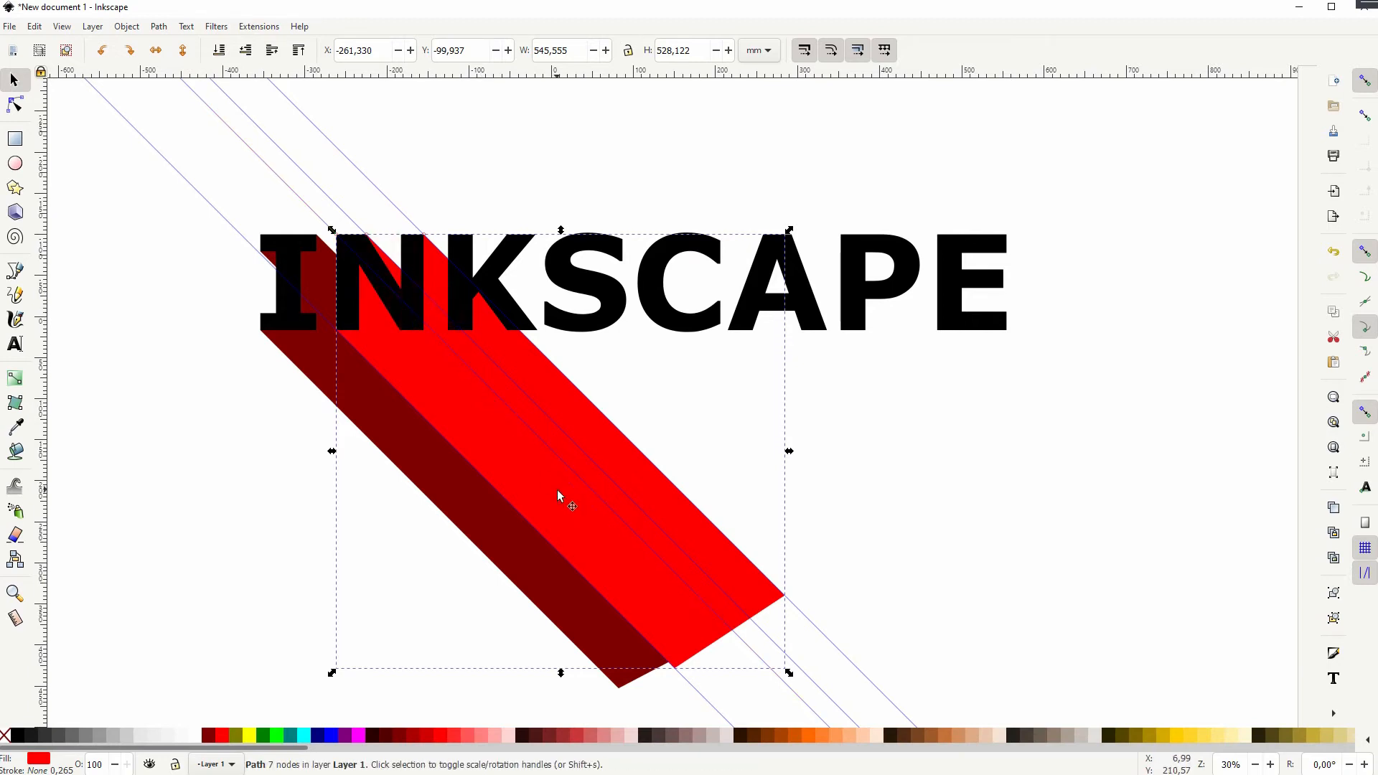
left_click(895, 495)
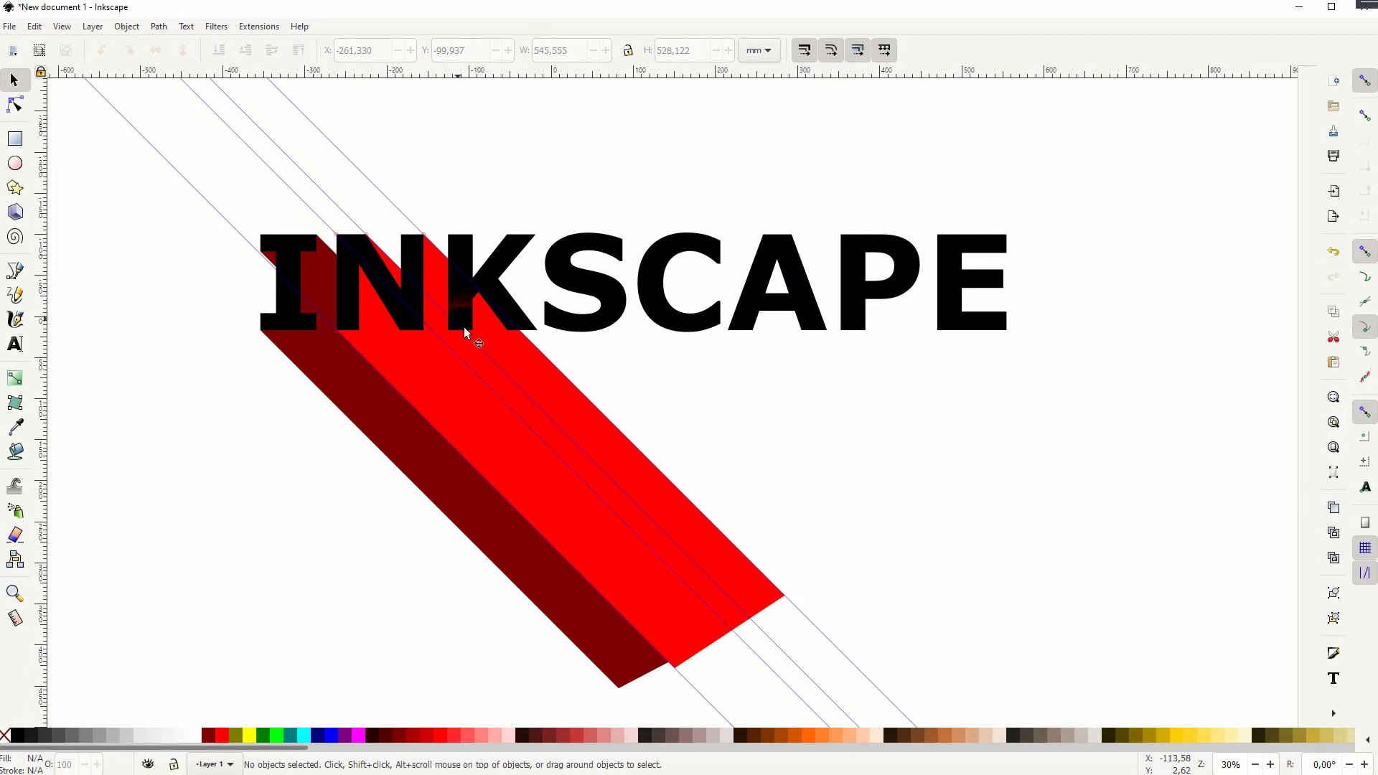
Replace all guides with new diagonal guides at the K's top-left, bottom-left, stem top-right and top-right corners
left_click(10, 27)
mouse_move(36, 35)
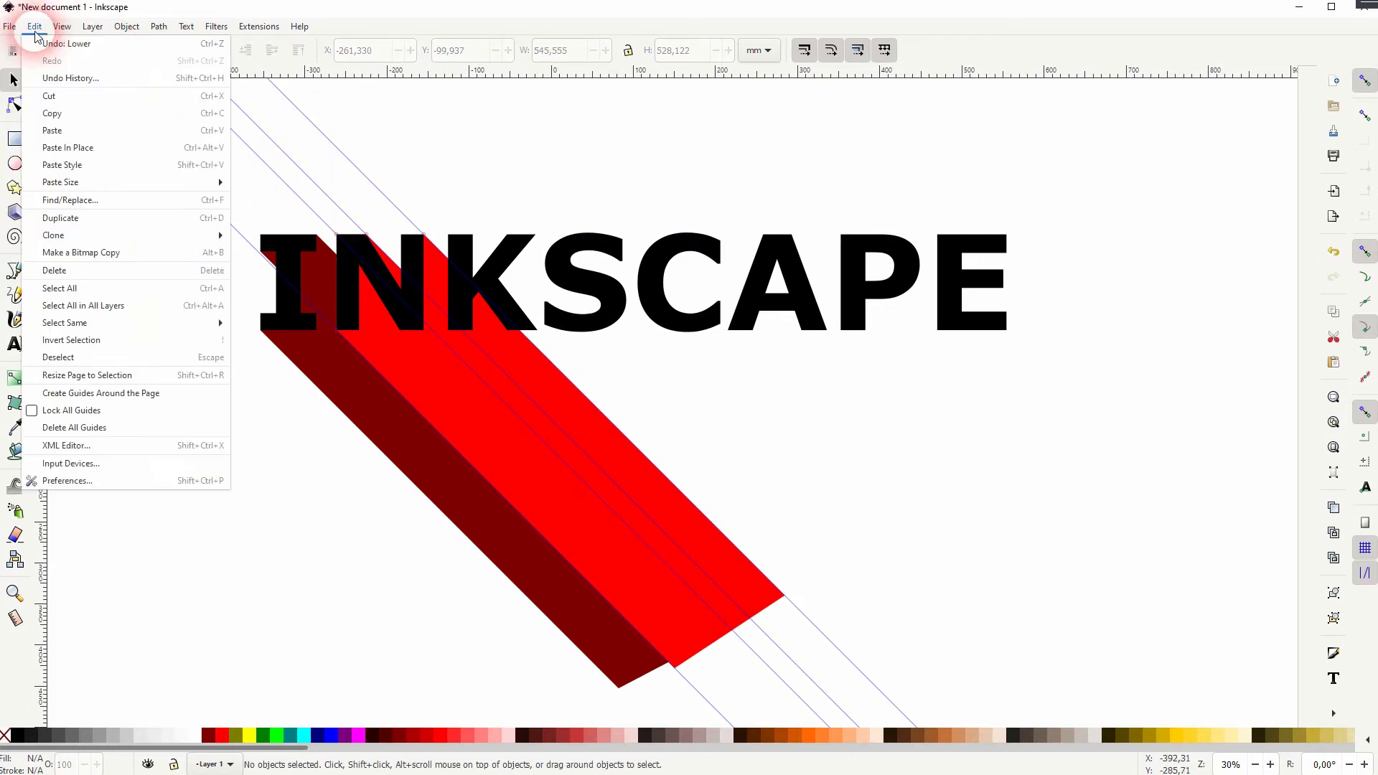
left_click(119, 431)
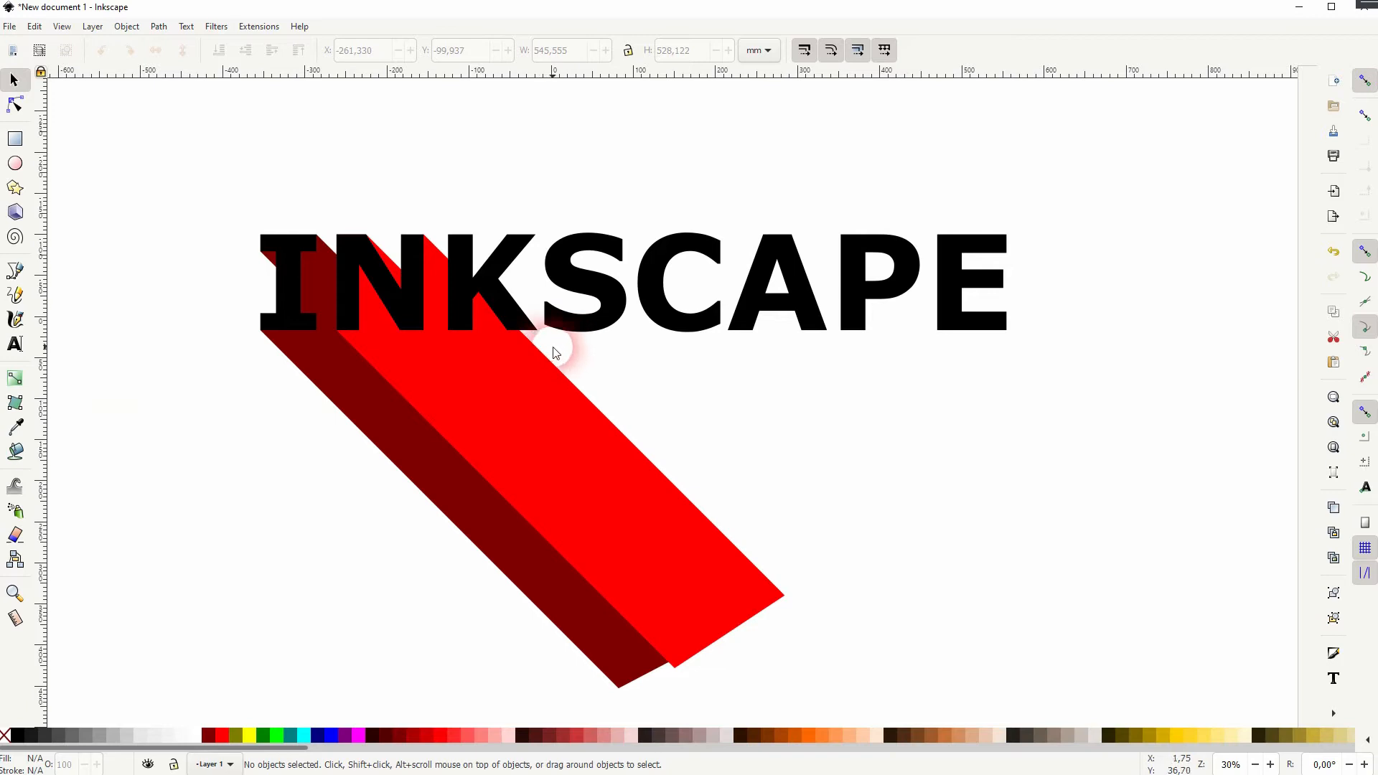
left_click_drag(1286, 69, 449, 235)
left_click_drag(1286, 70, 518, 316)
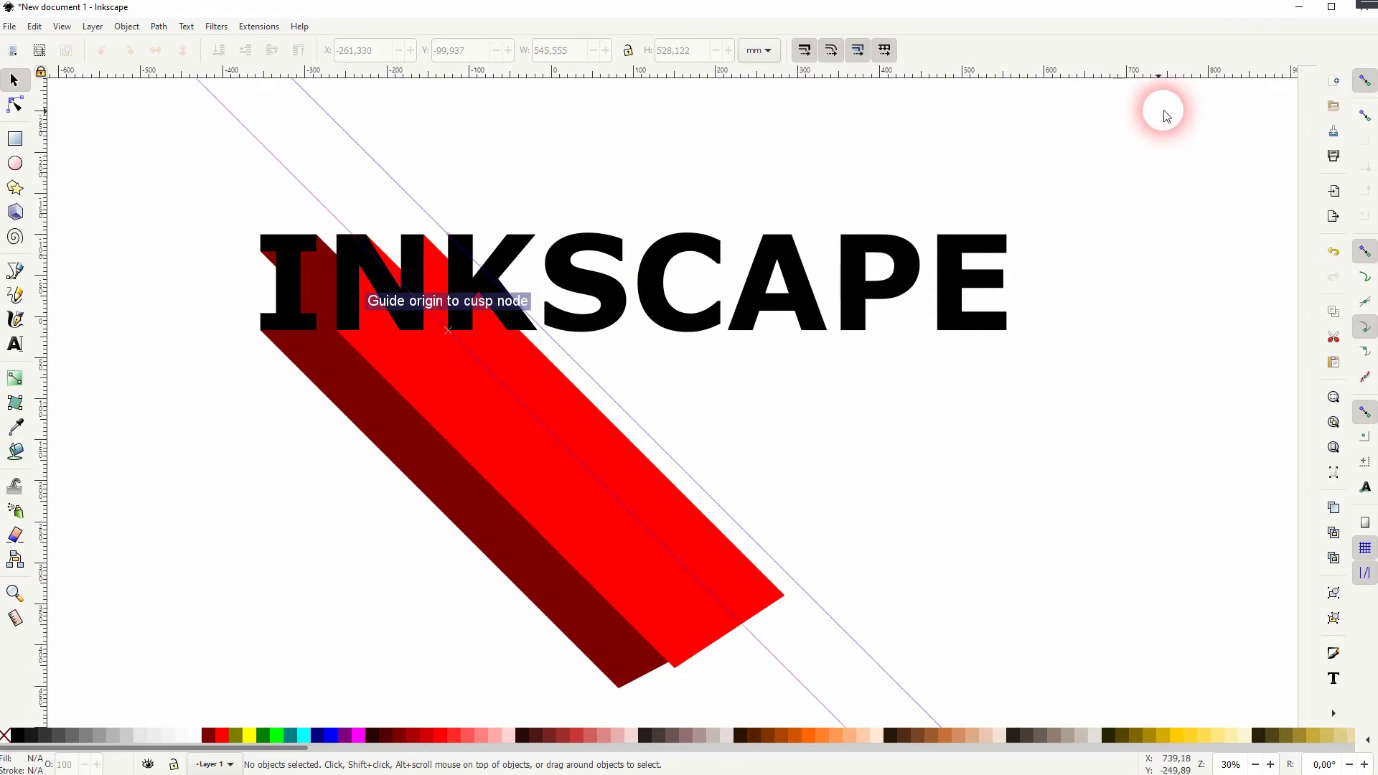
left_click_drag(1286, 71, 482, 245)
left_click_drag(1282, 70, 557, 307)
left_click_drag(569, 391, 506, 329)
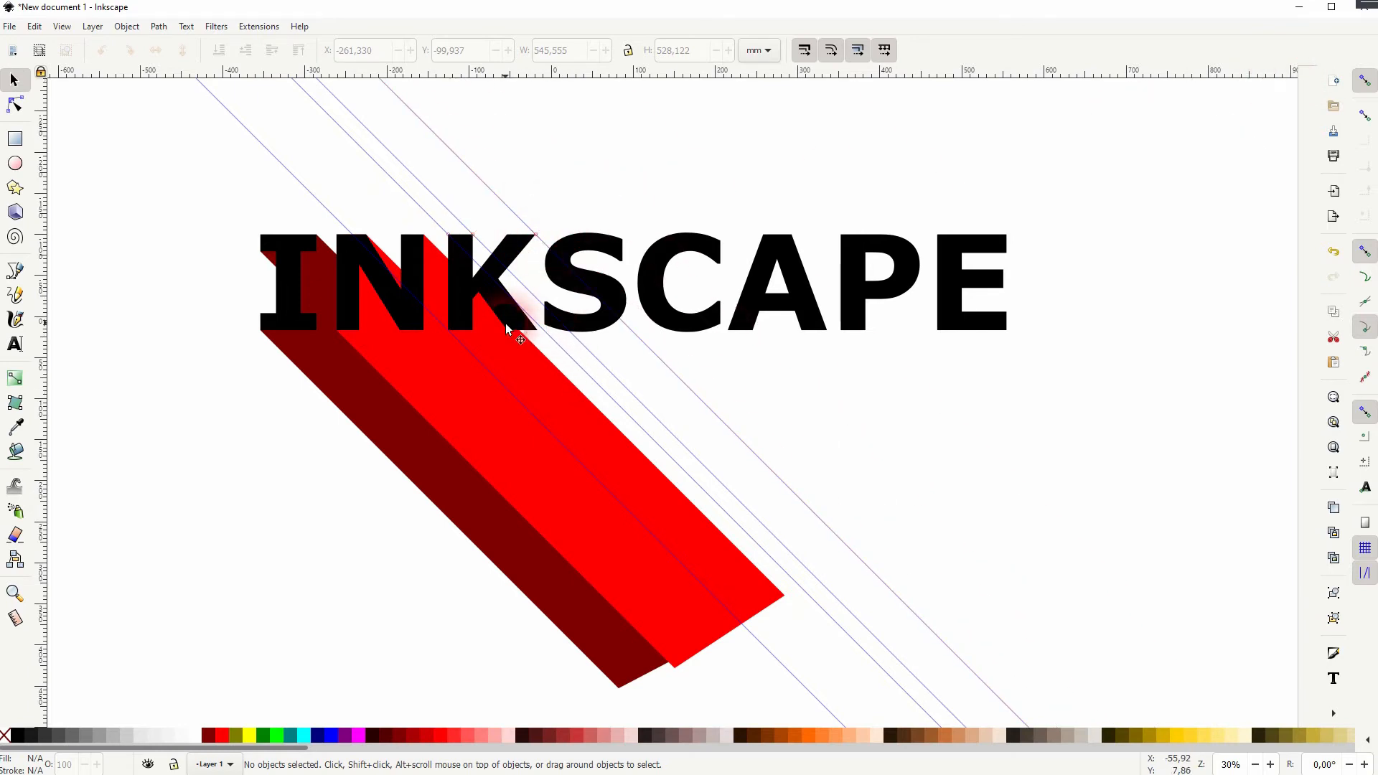
Draw a closed Pen outline for the K's shadow, from its top-right corner across the letter and down along the outer guides
left_click(15, 271)
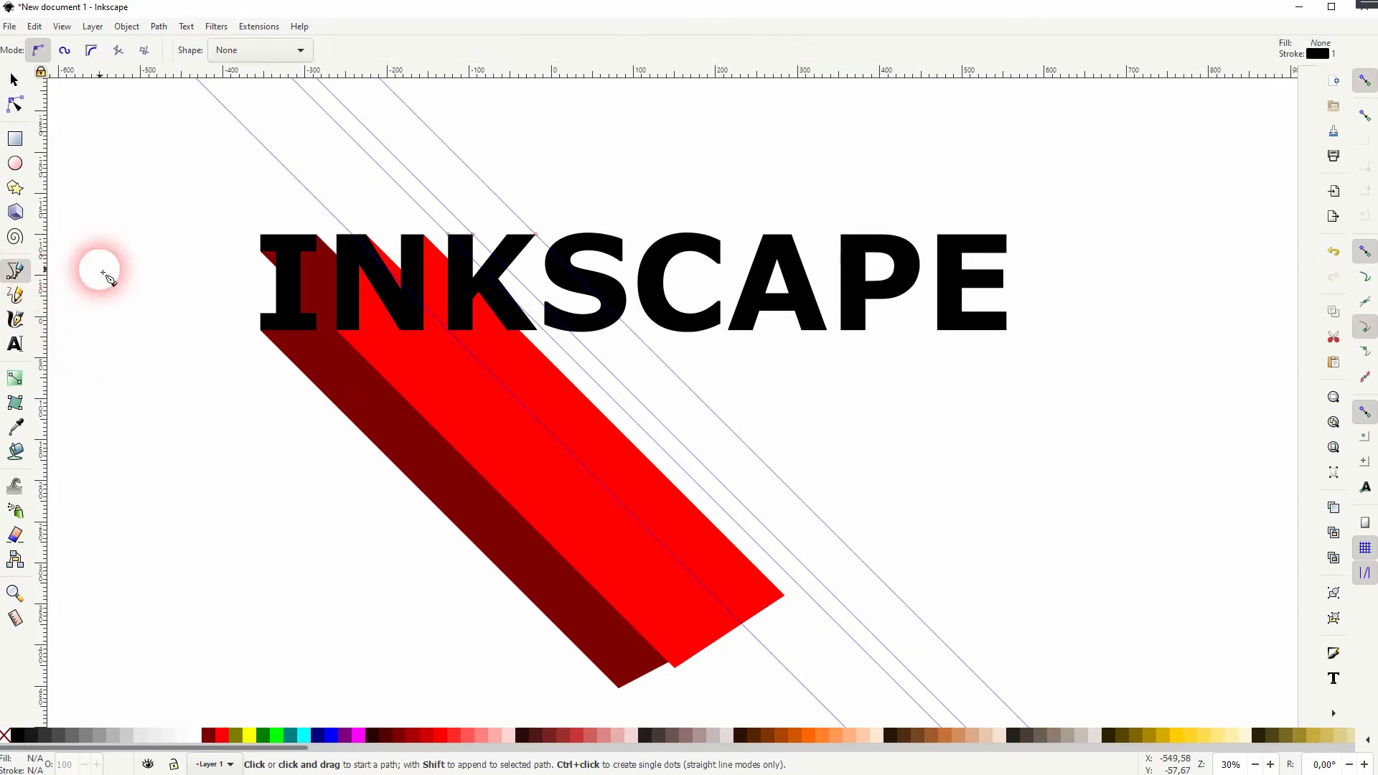
left_click(535, 241)
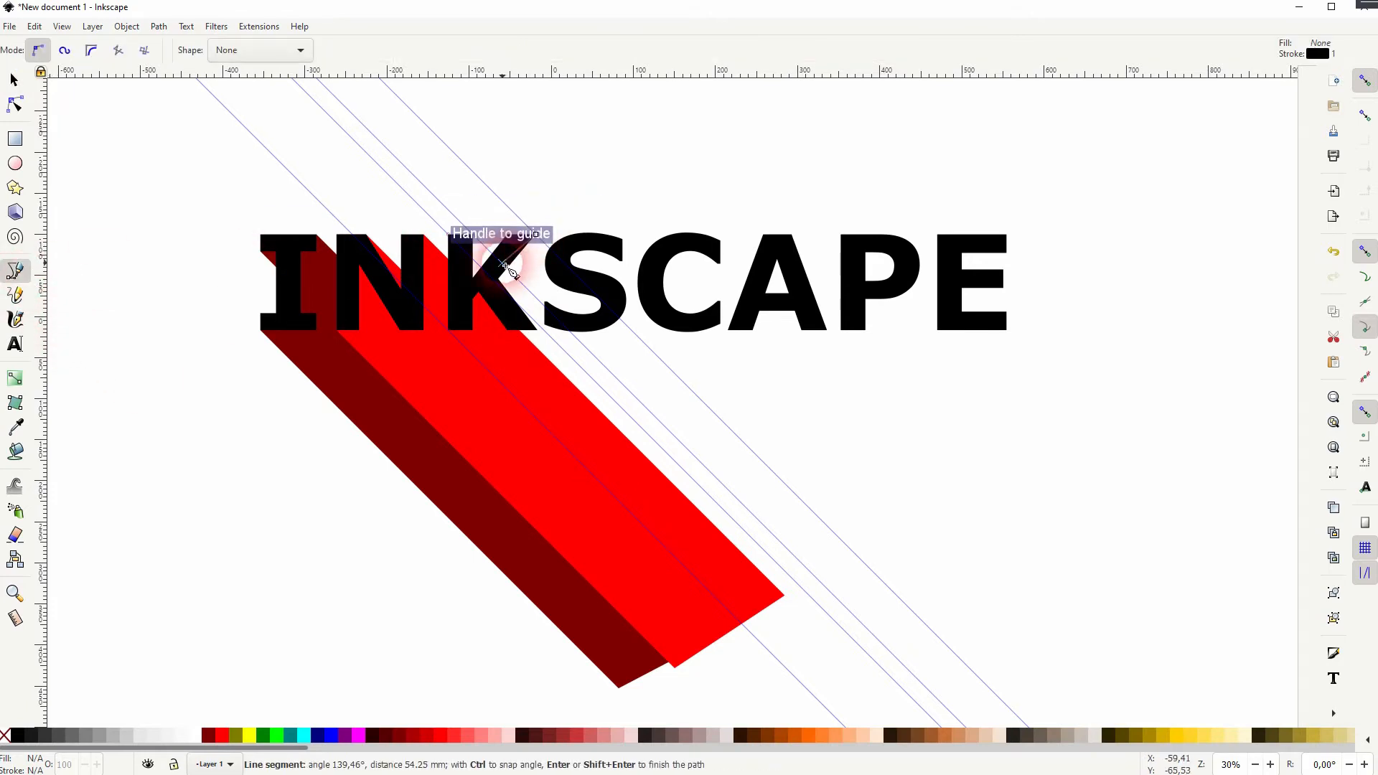
left_click(506, 266)
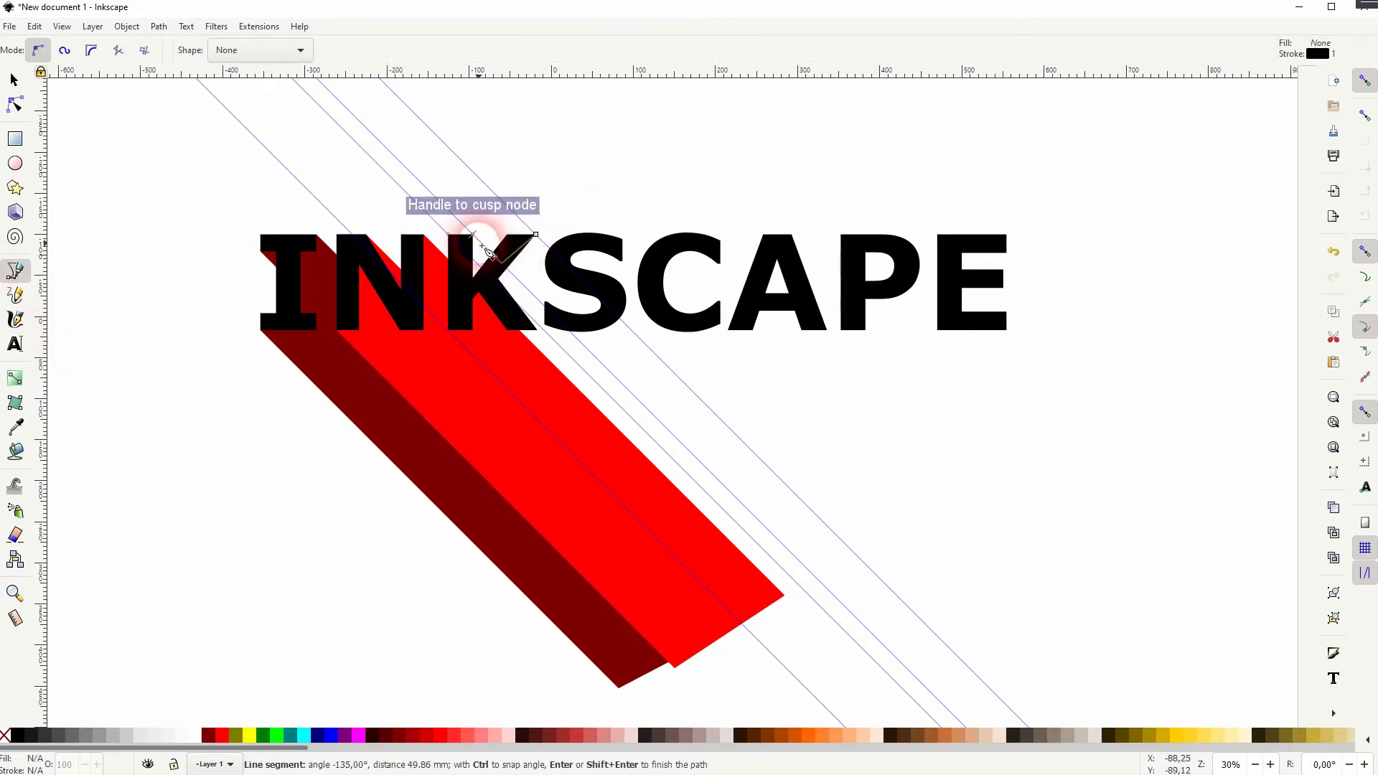
left_click(449, 234)
left_click(450, 332)
left_click(755, 636)
left_click(858, 559)
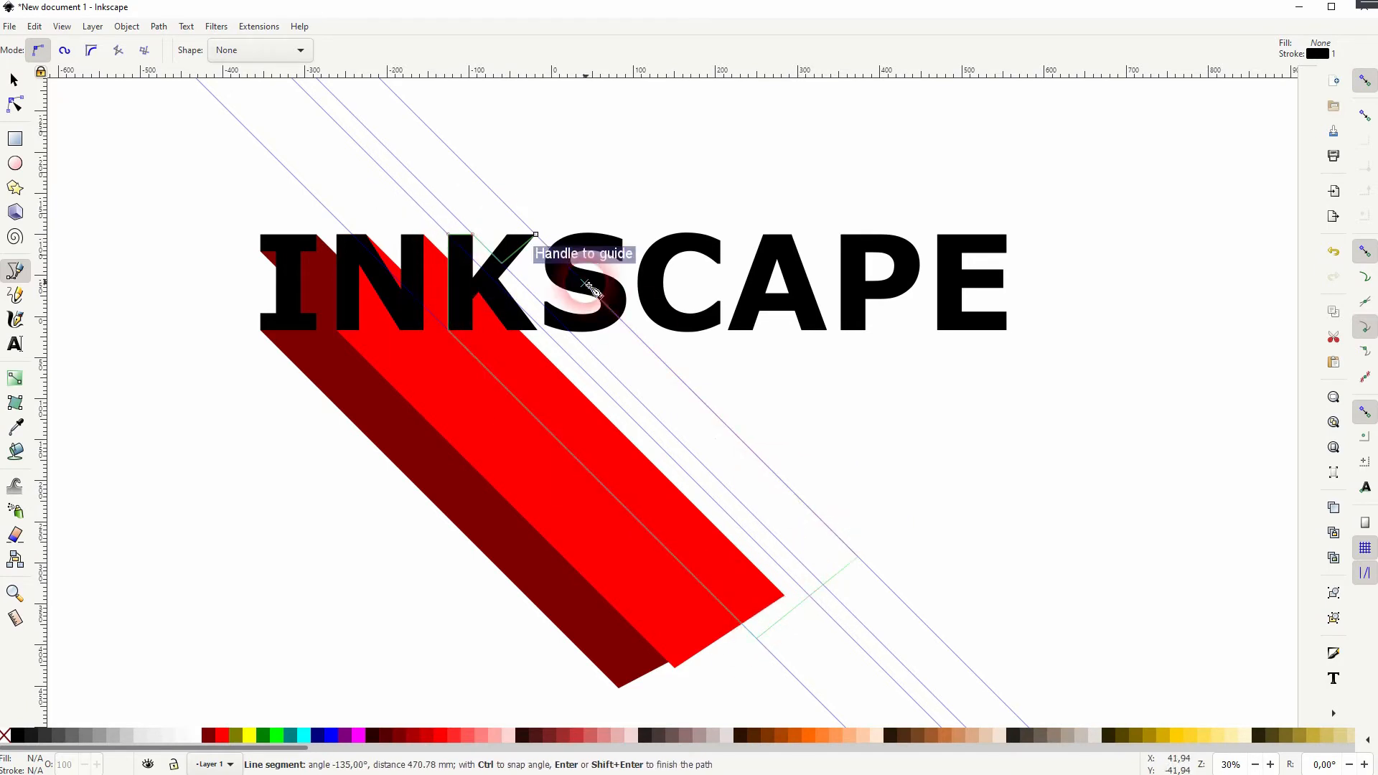
left_click(535, 234)
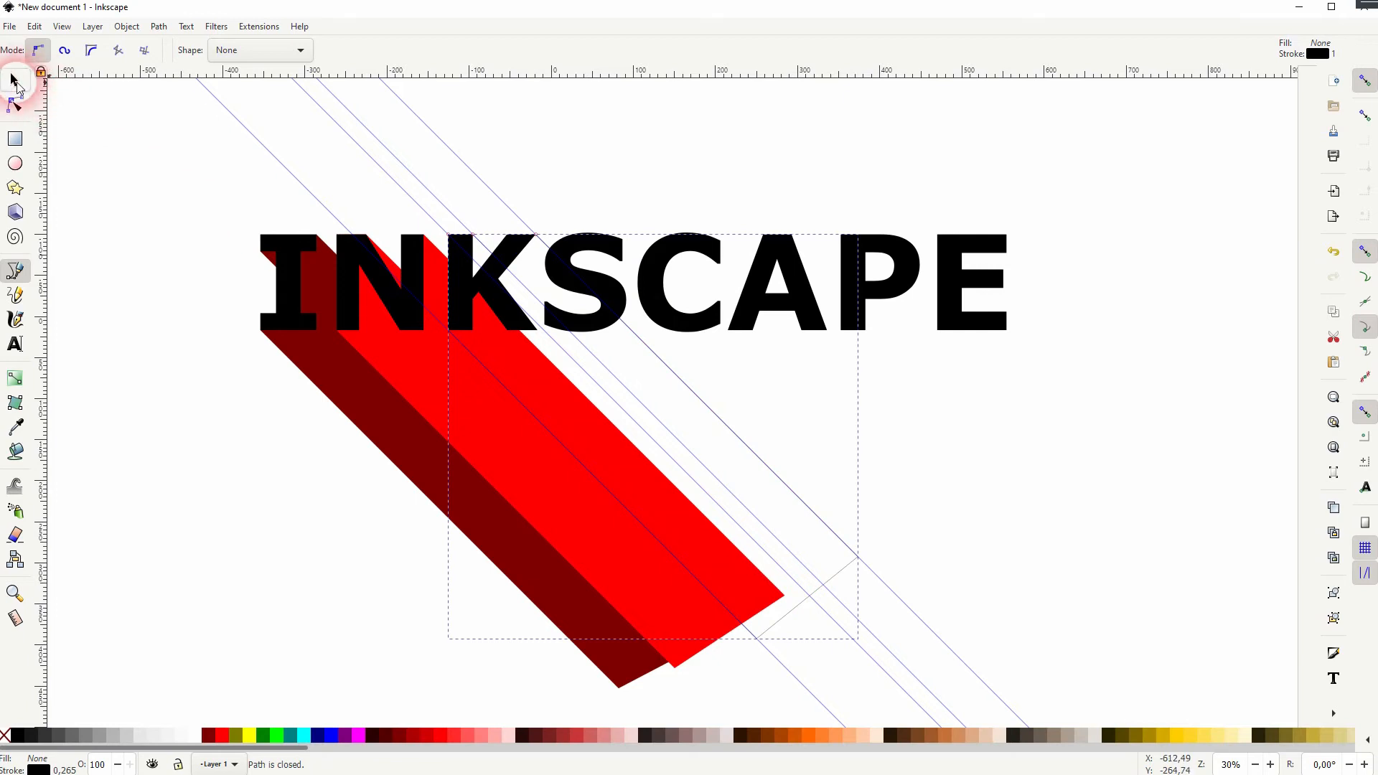
Fill the K's shadow shape with olive, remove its stroke, and lower it one step behind the letters
left_click(15, 85)
left_click(235, 735)
left_click(10, 737, "shift")
left_click(246, 52)
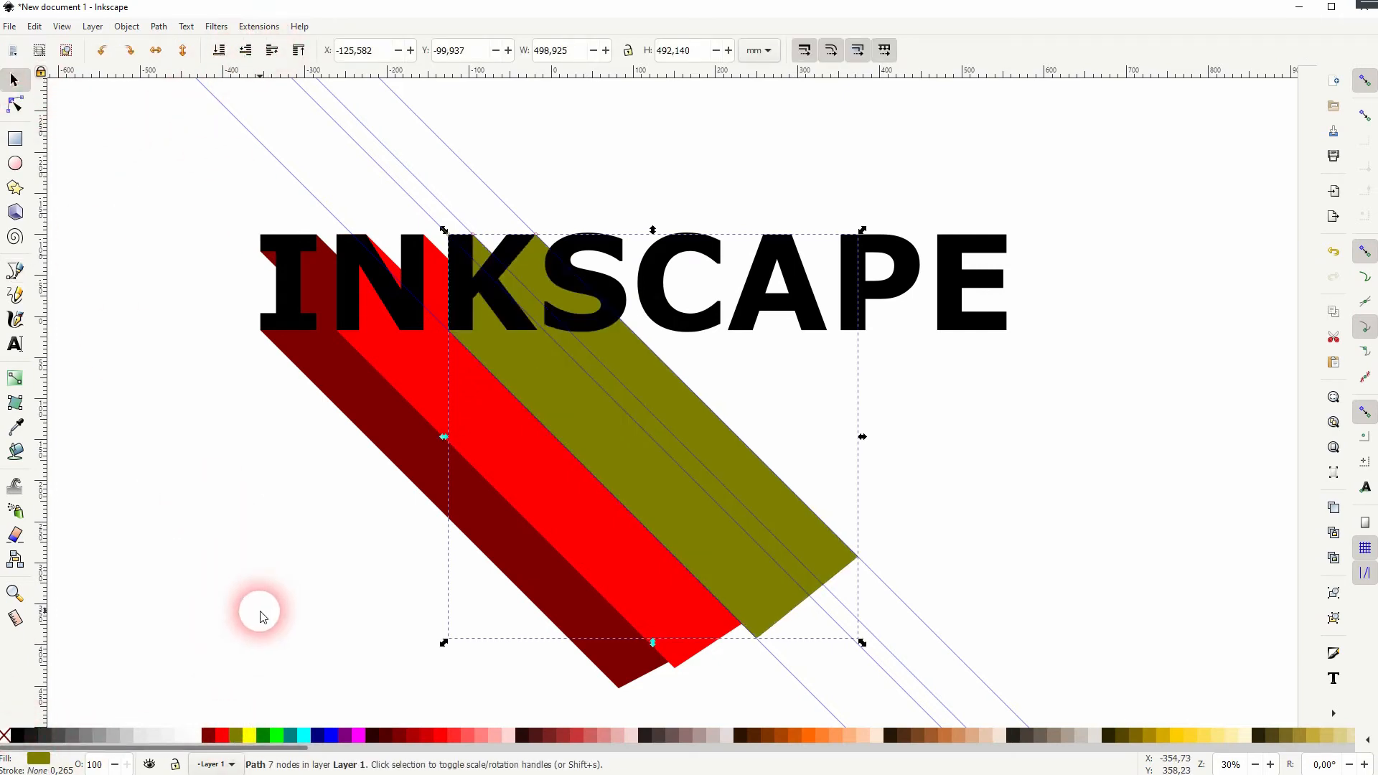
left_click(1051, 494)
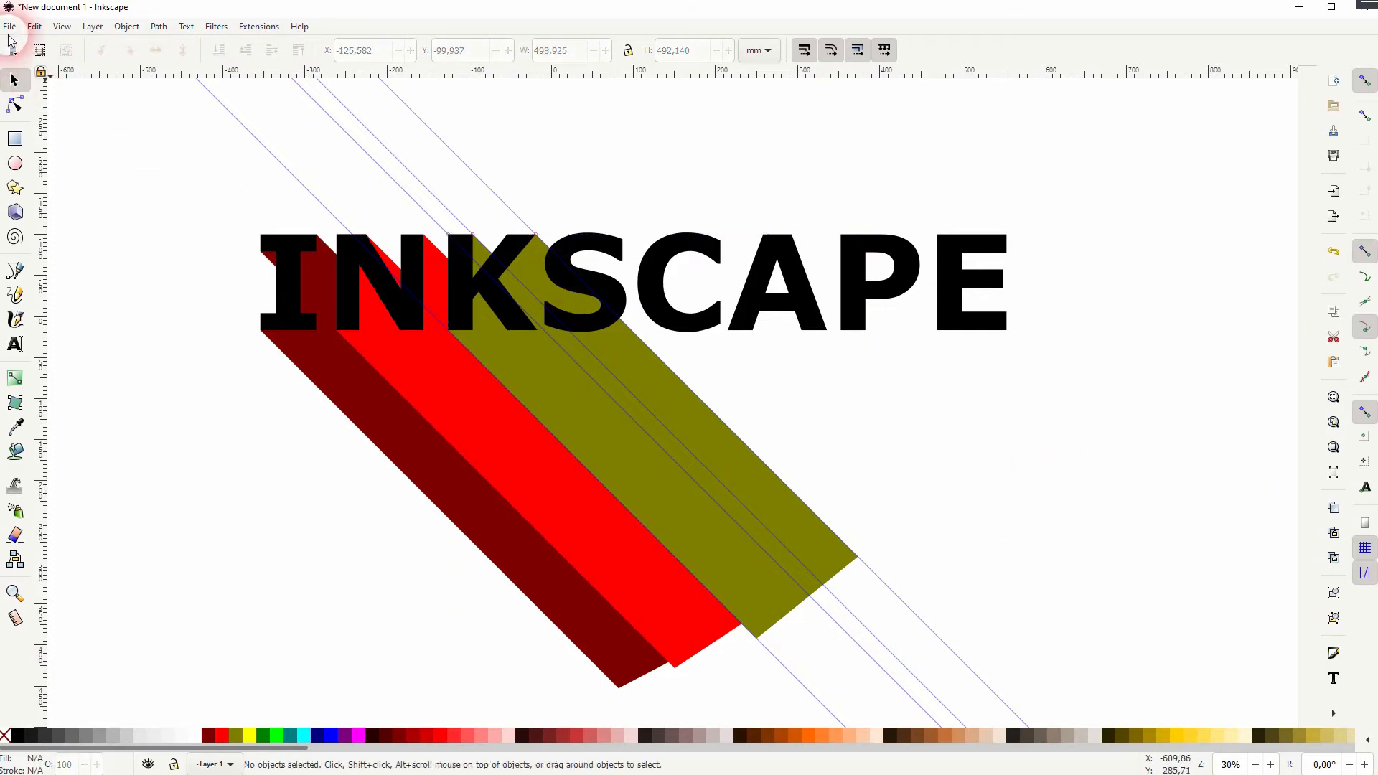
Replace all guides with a new diagonal guide snapped to the S's top-right corner
left_click(35, 28)
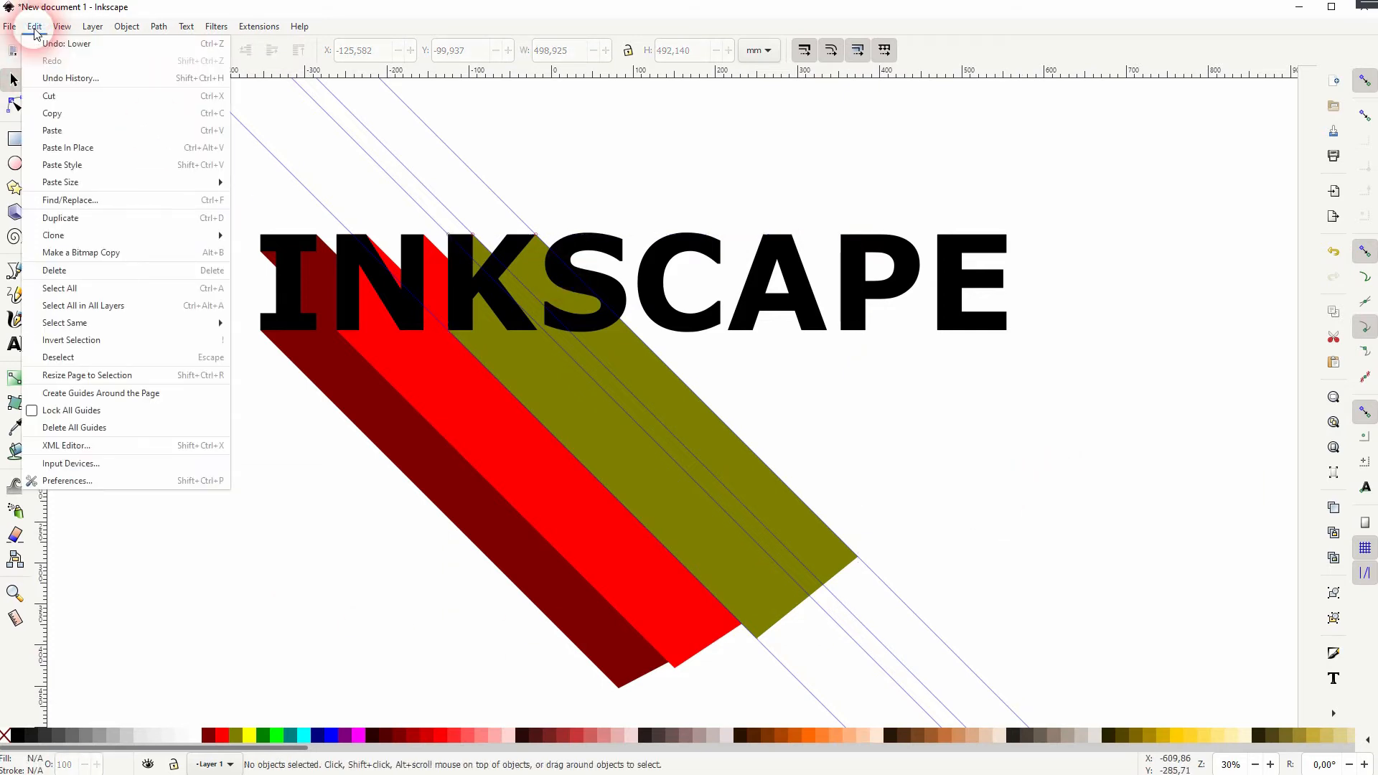
left_click(107, 431)
left_click(989, 191)
left_click_drag(990, 191, 622, 239)
Enable snapping to paths and place diagonal guides at the upper and lower corners of the S's lower-left tip
left_click_drag(1285, 74, 548, 309)
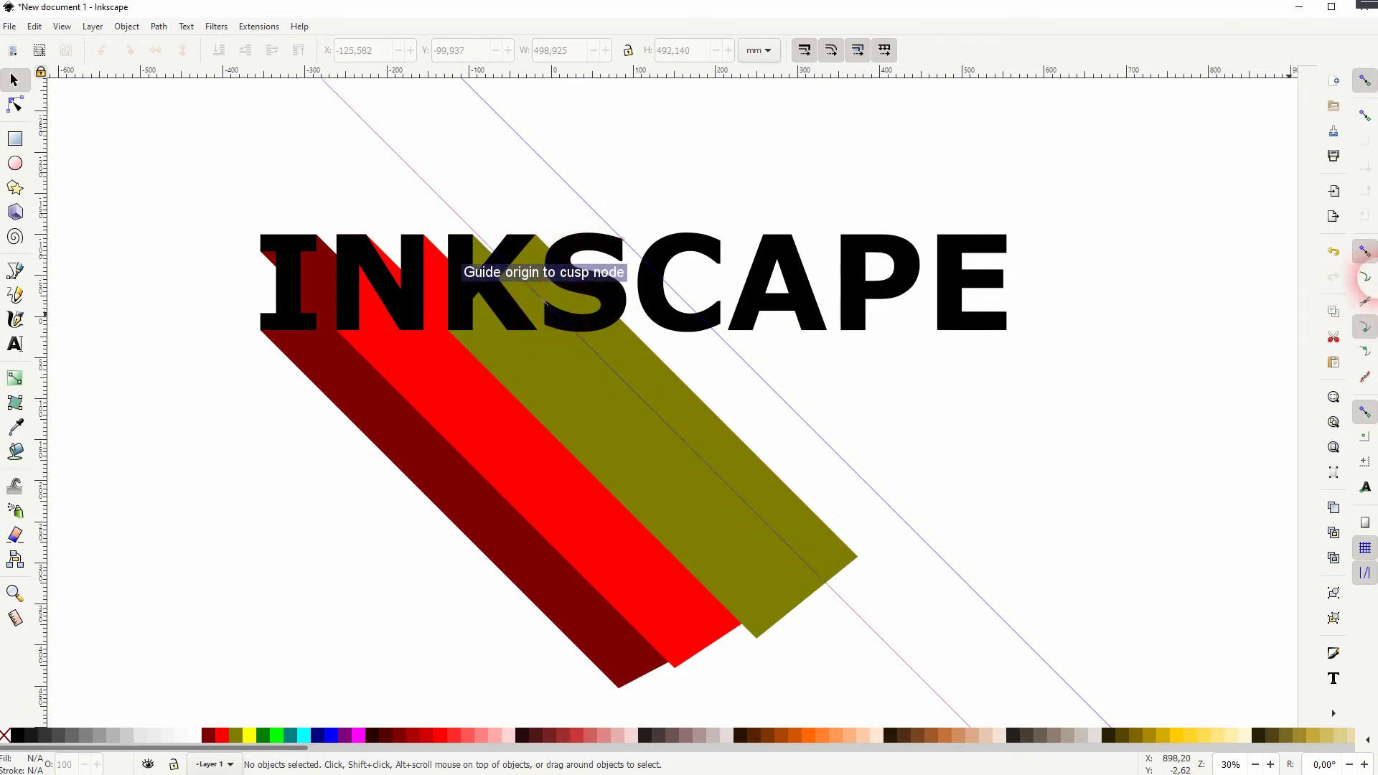
left_click(1365, 252)
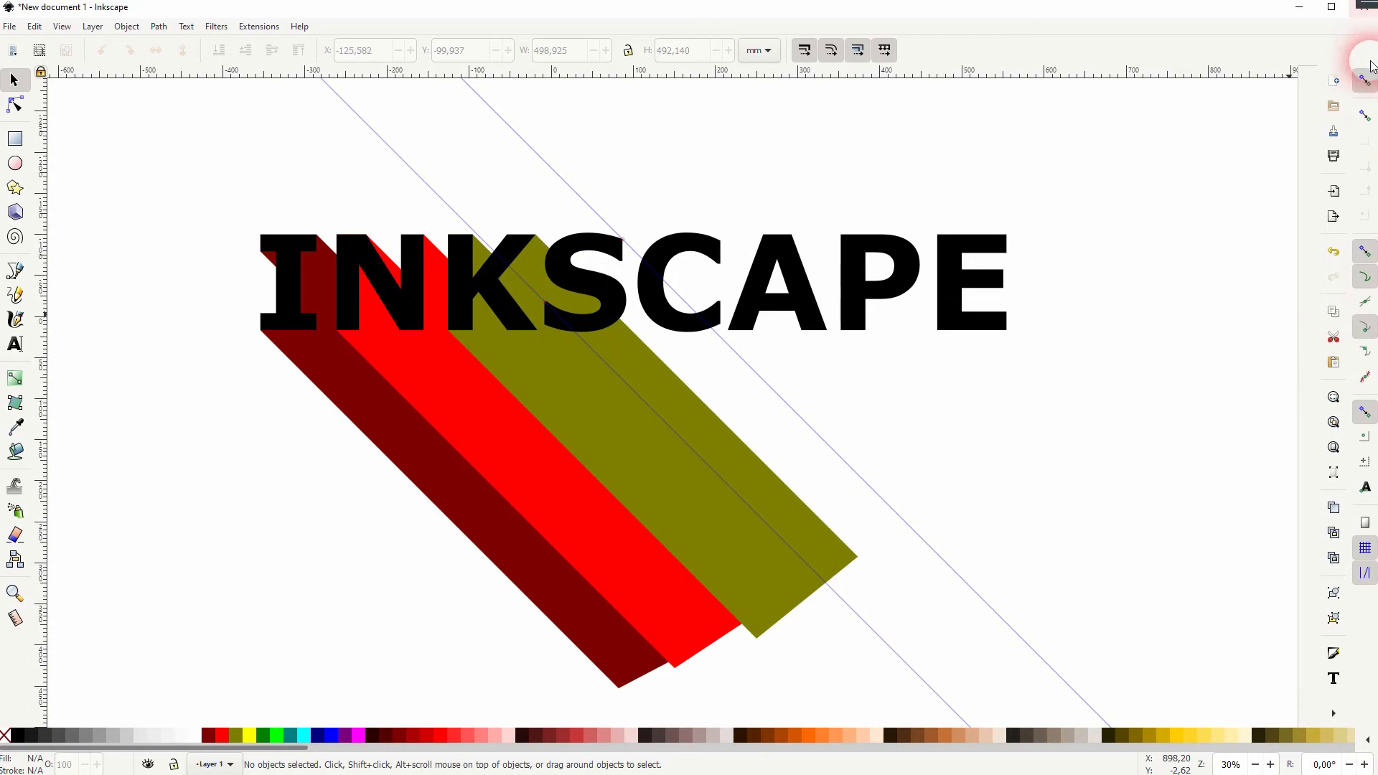
left_click_drag(1362, 41, 542, 323)
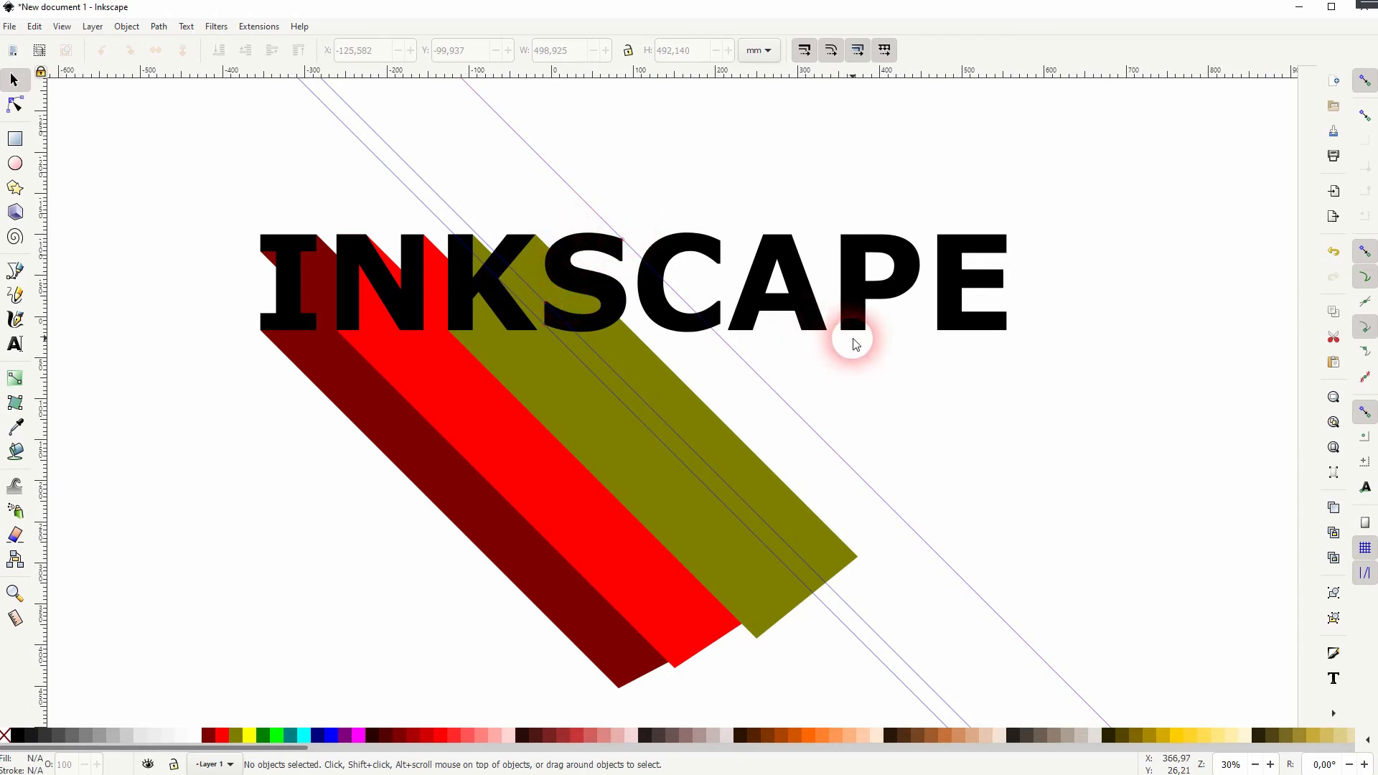
Draw a closed Pen outline for the S's shadow, keeping its upper nodes inside the letter and its long sides along the outer guides
left_click(14, 270)
left_click(622, 239)
left_click(558, 267)
left_click(604, 288)
left_click(599, 325)
left_click(574, 329)
scroll(580, 330, "up", 5)
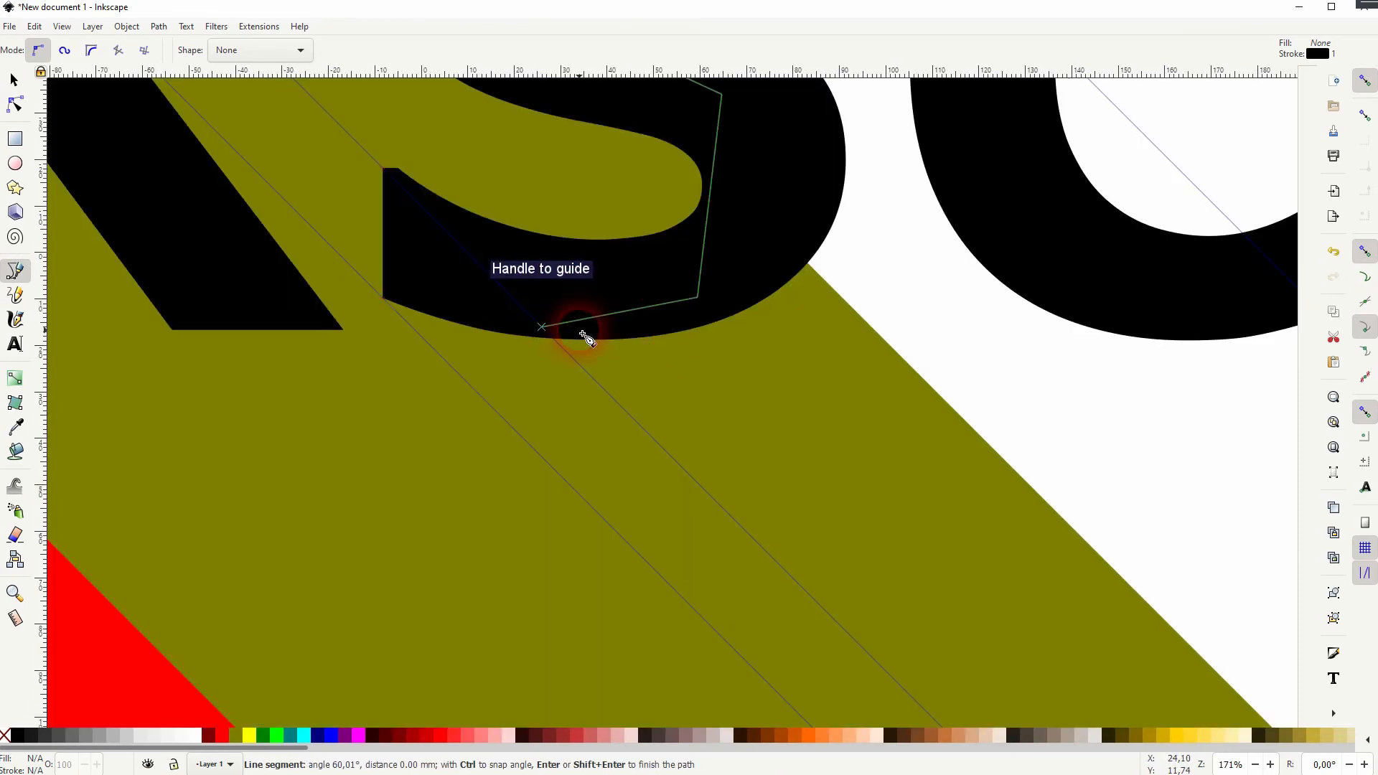
left_click(394, 308)
scroll(394, 308, "down", 4)
left_click(786, 700)
left_click(917, 600)
left_click(498, 179)
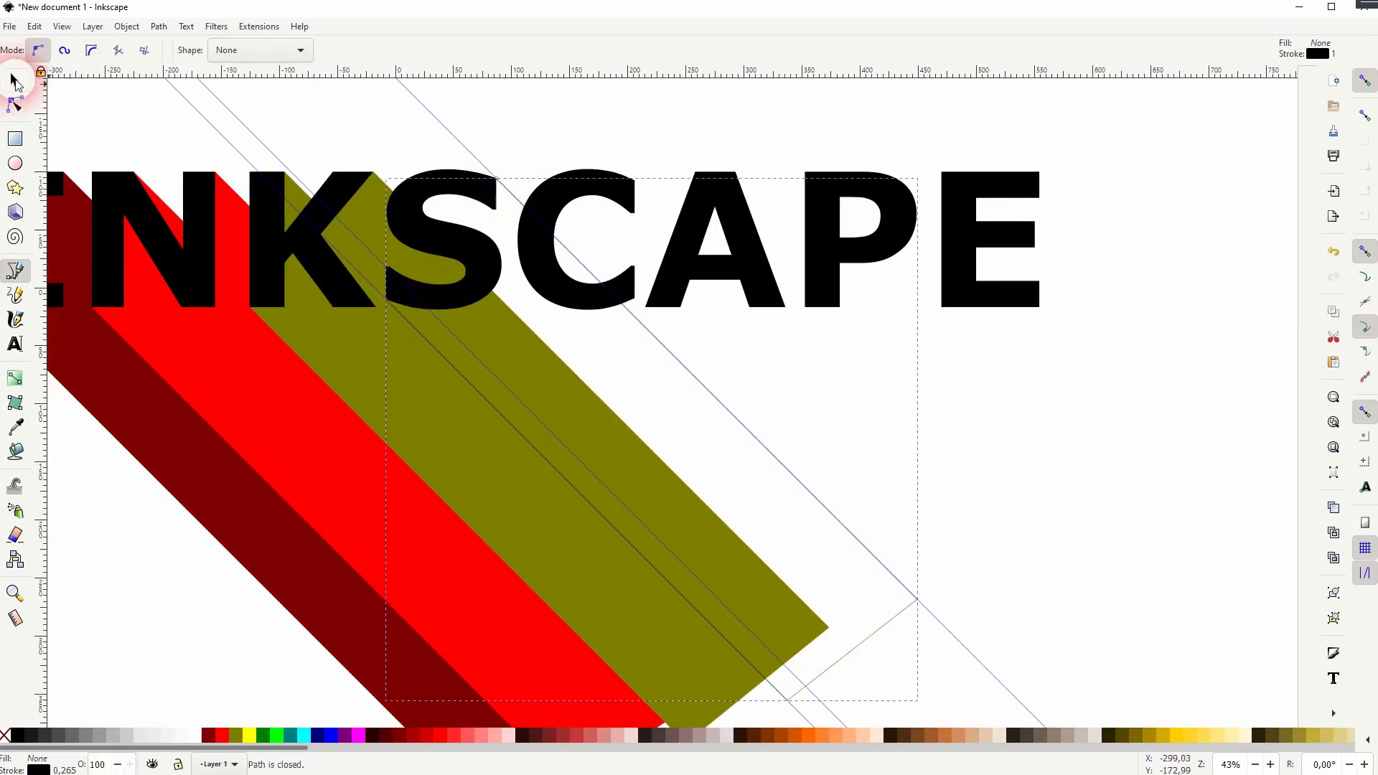
Fill the S's shadow shape with green and lower it one step behind the letters
left_click(14, 81)
left_click(263, 735)
left_click(245, 50)
scroll(570, 408, "down", 1)
left_click(923, 453)
Replace all guides with new diagonal guides at the C's top-right corner and touching its lower-left curve
left_click(35, 26)
left_click(72, 429)
left_click_drag(1270, 71, 621, 251)
left_click_drag(1285, 74, 563, 313)
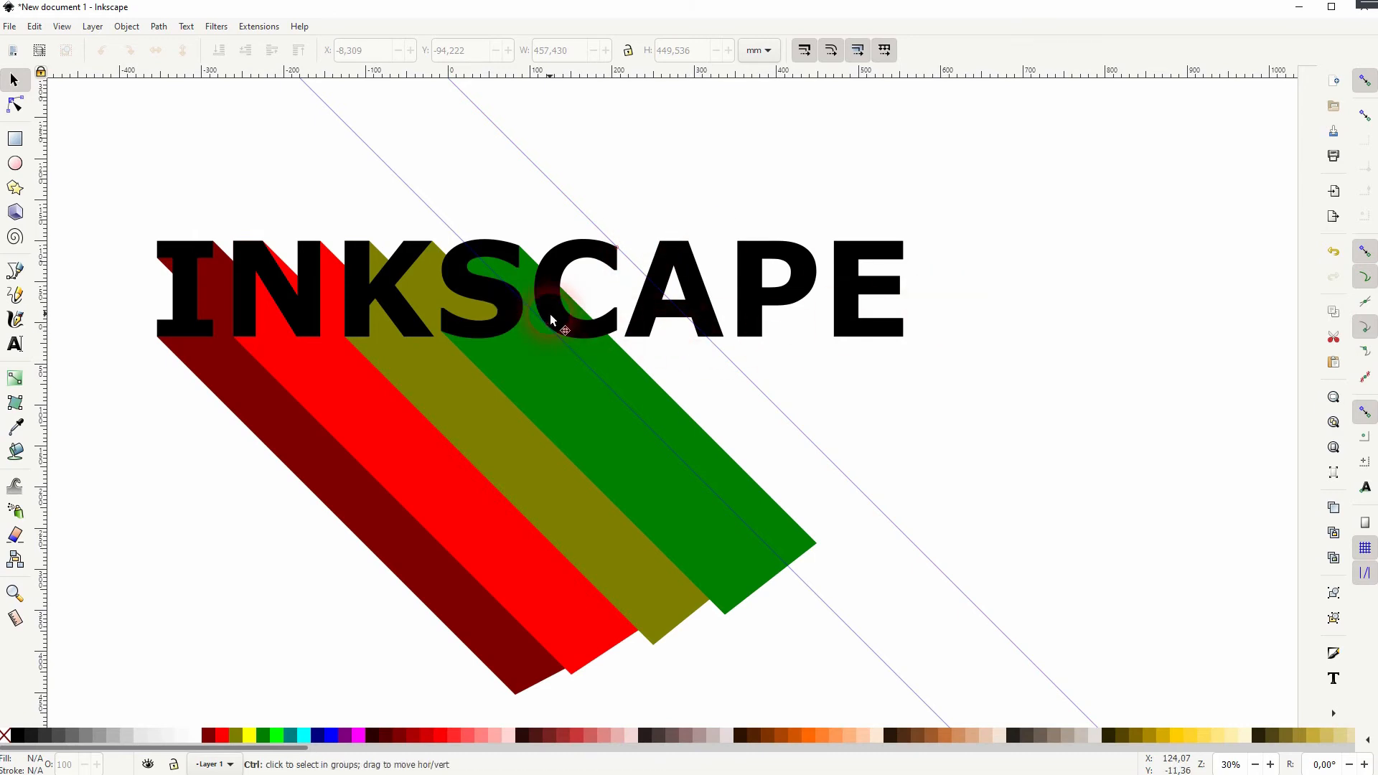
scroll(549, 330, "up", 6)
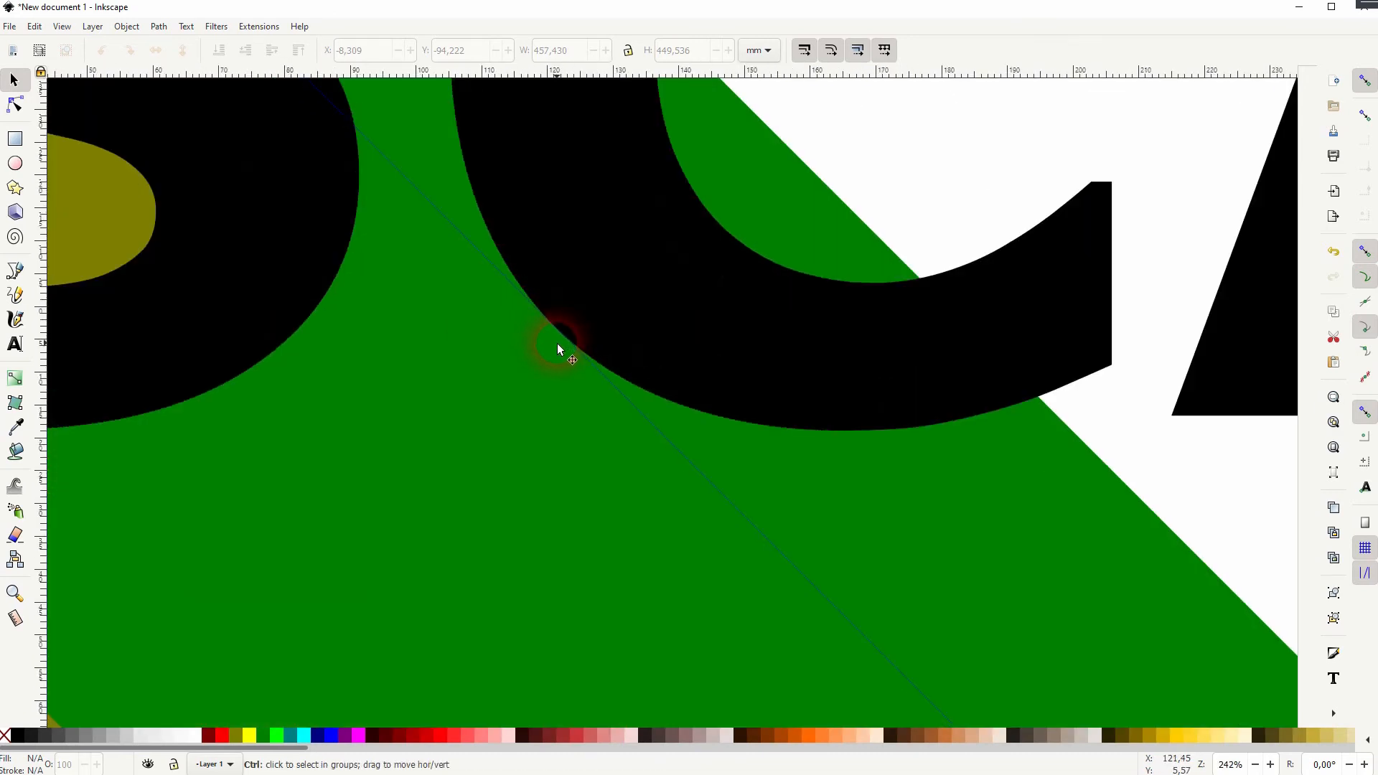
scroll(558, 345, "down", 6)
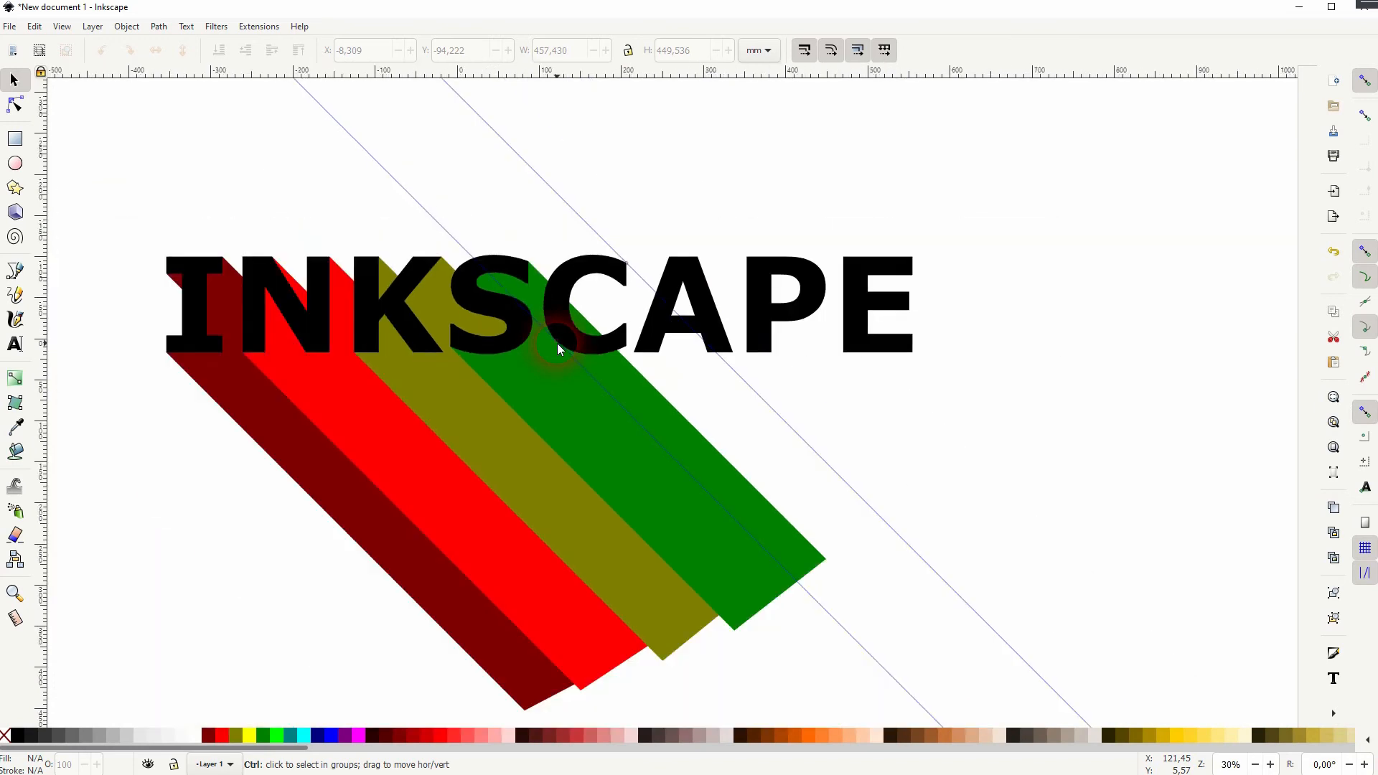
left_click_drag(46, 252, 51, 252)
Draw a closed Pen outline about 427 by 419 mm for the C's shadow, with upper nodes inside the letter and long sides along the guides
left_click(13, 271)
left_click(627, 263)
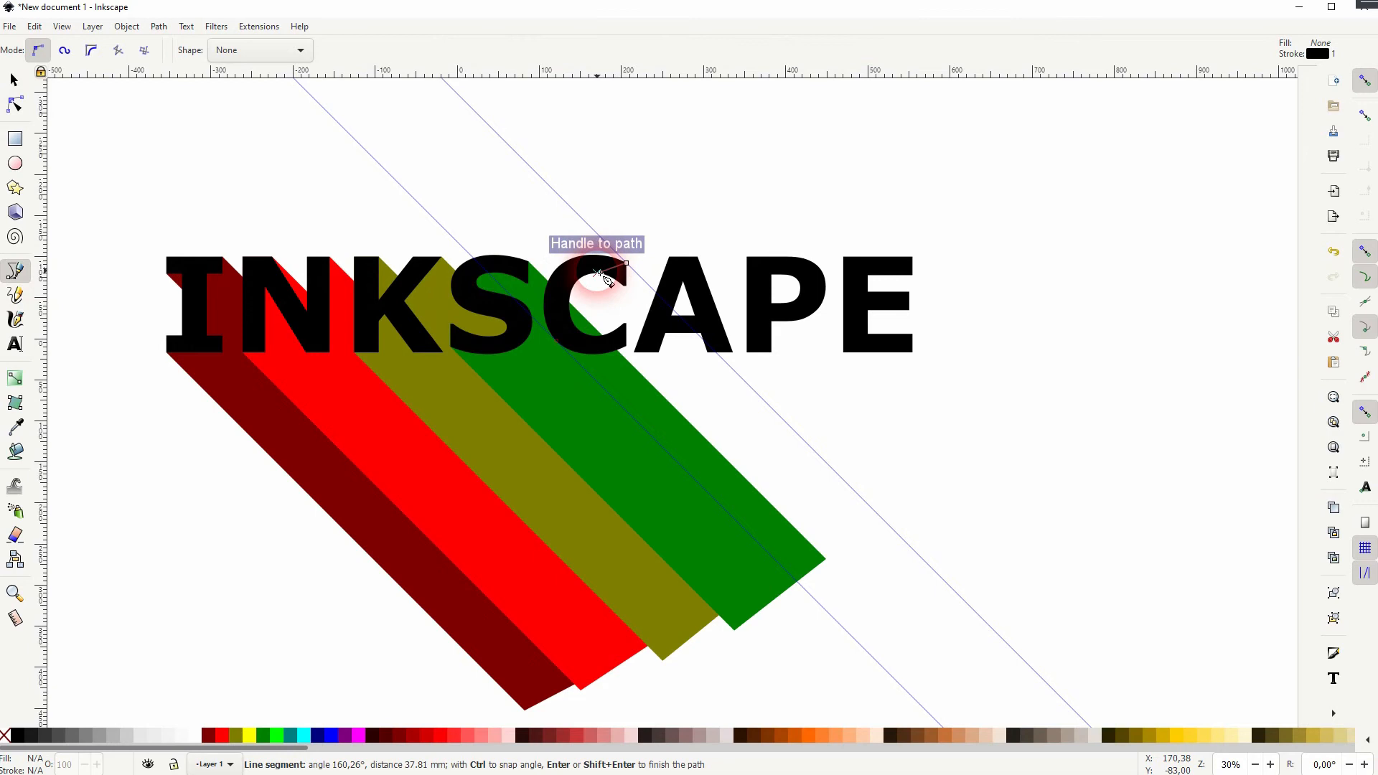
left_click(1365, 81)
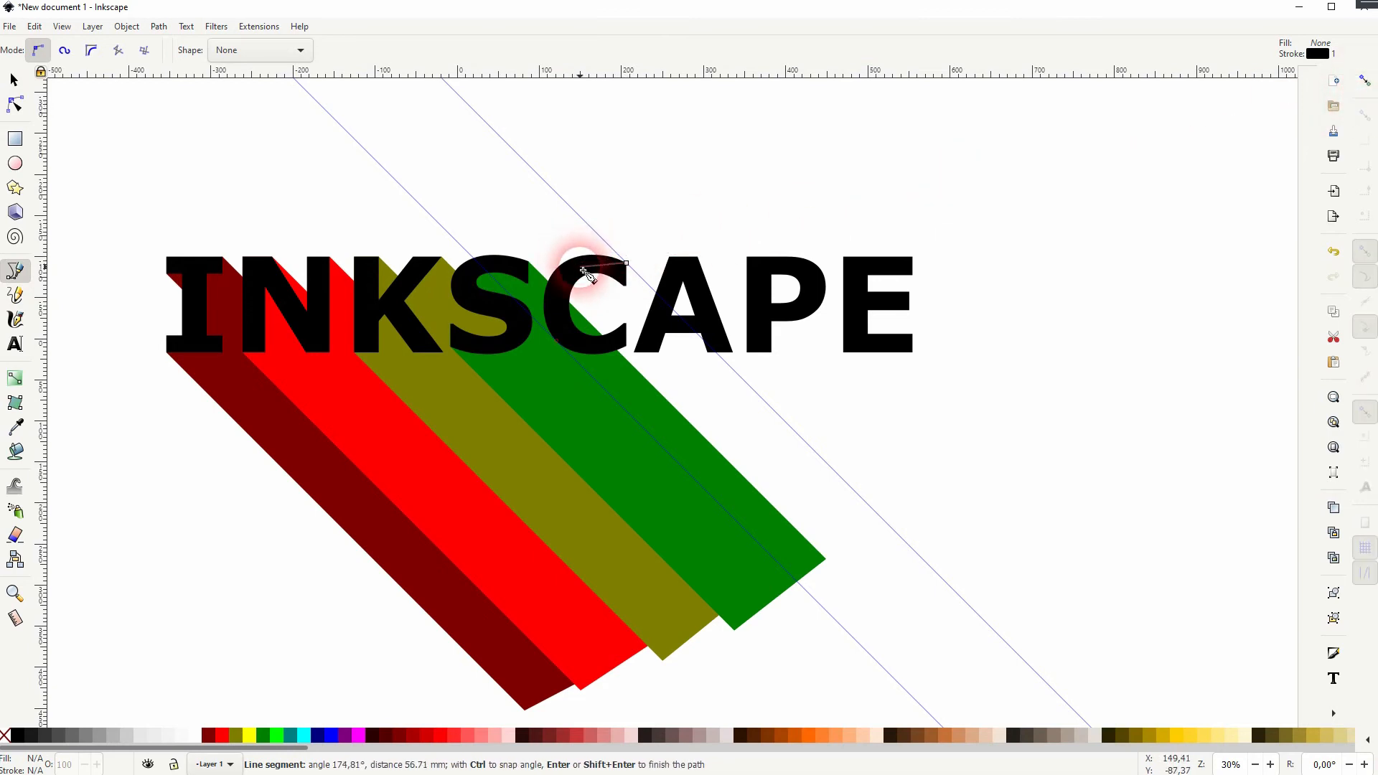
left_click(564, 334)
left_click(1365, 81)
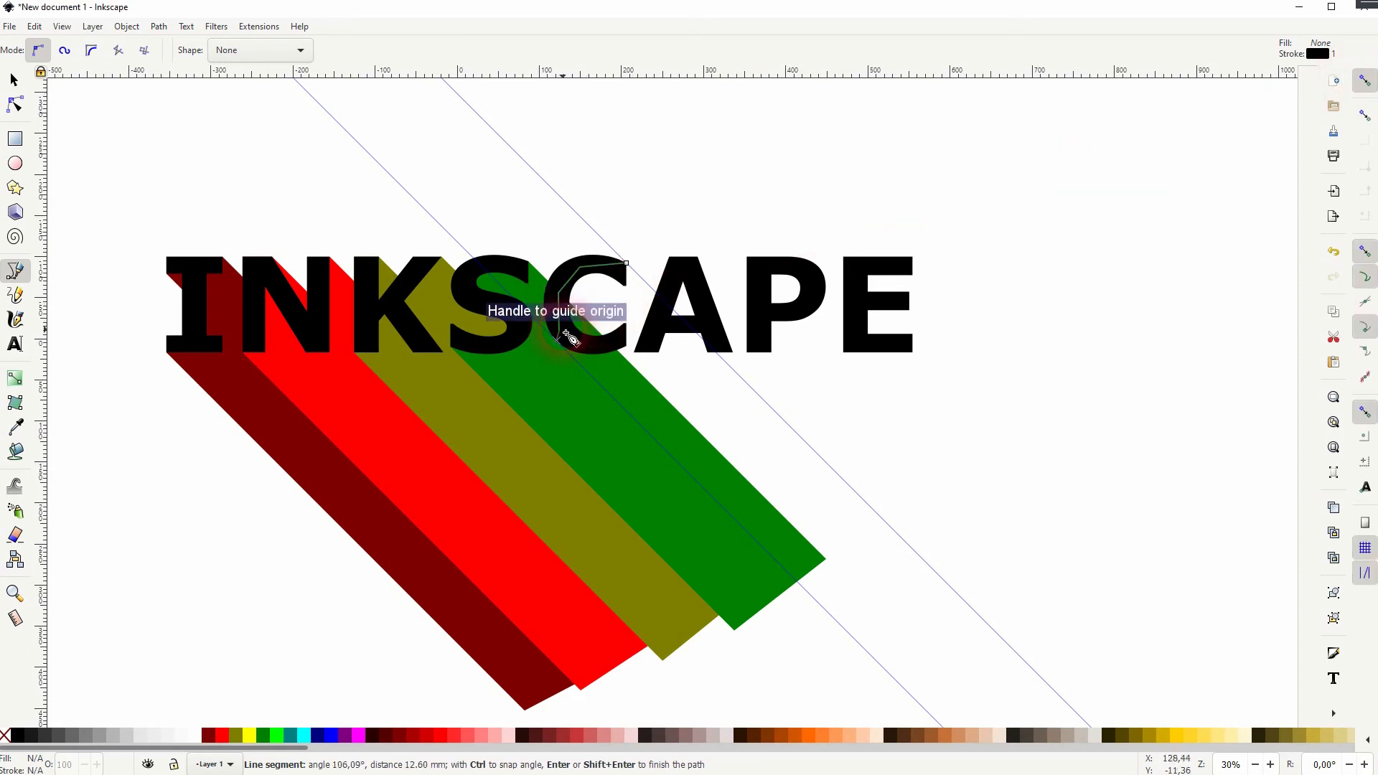
left_click(822, 605)
left_click(906, 546)
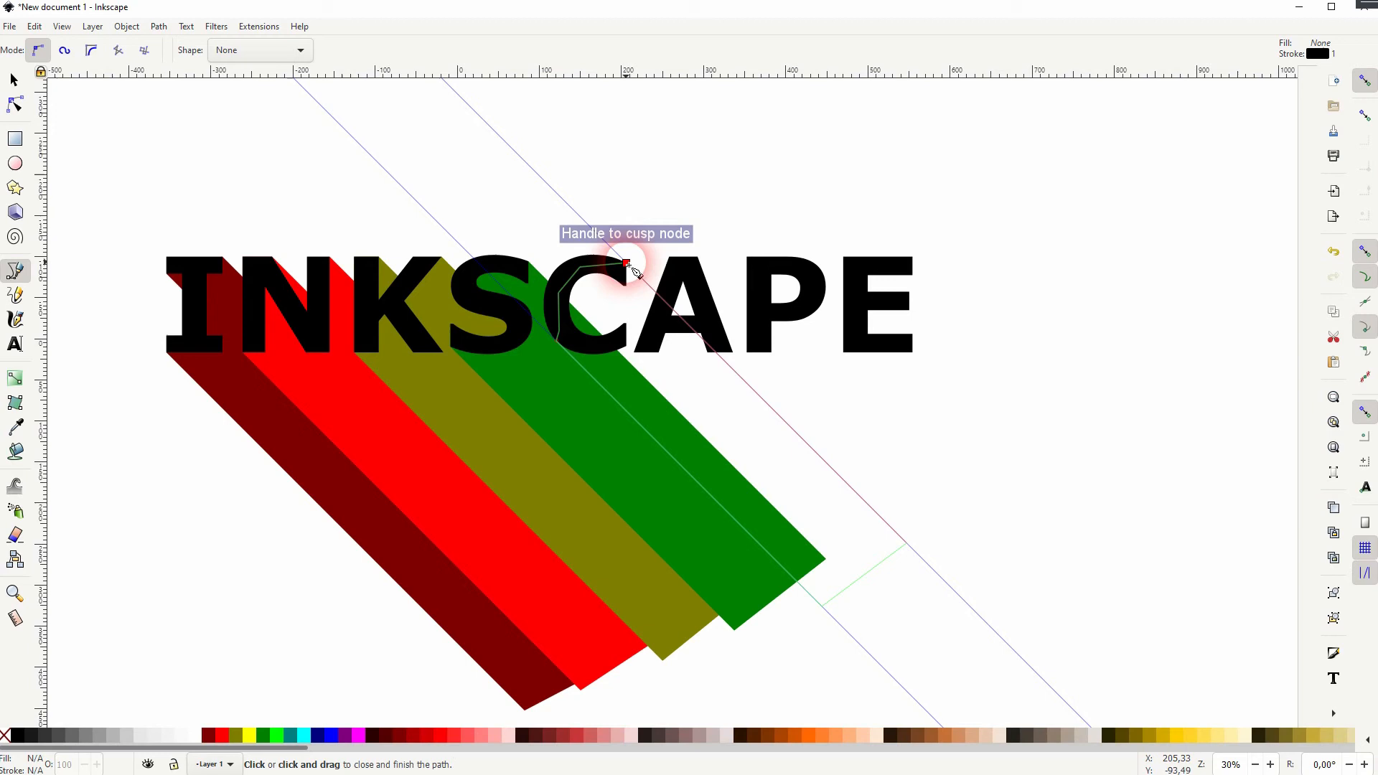
left_click(627, 265)
Fill the C's shadow shape with lime green, remove its stroke and lower it one step behind the letters
left_click(15, 82)
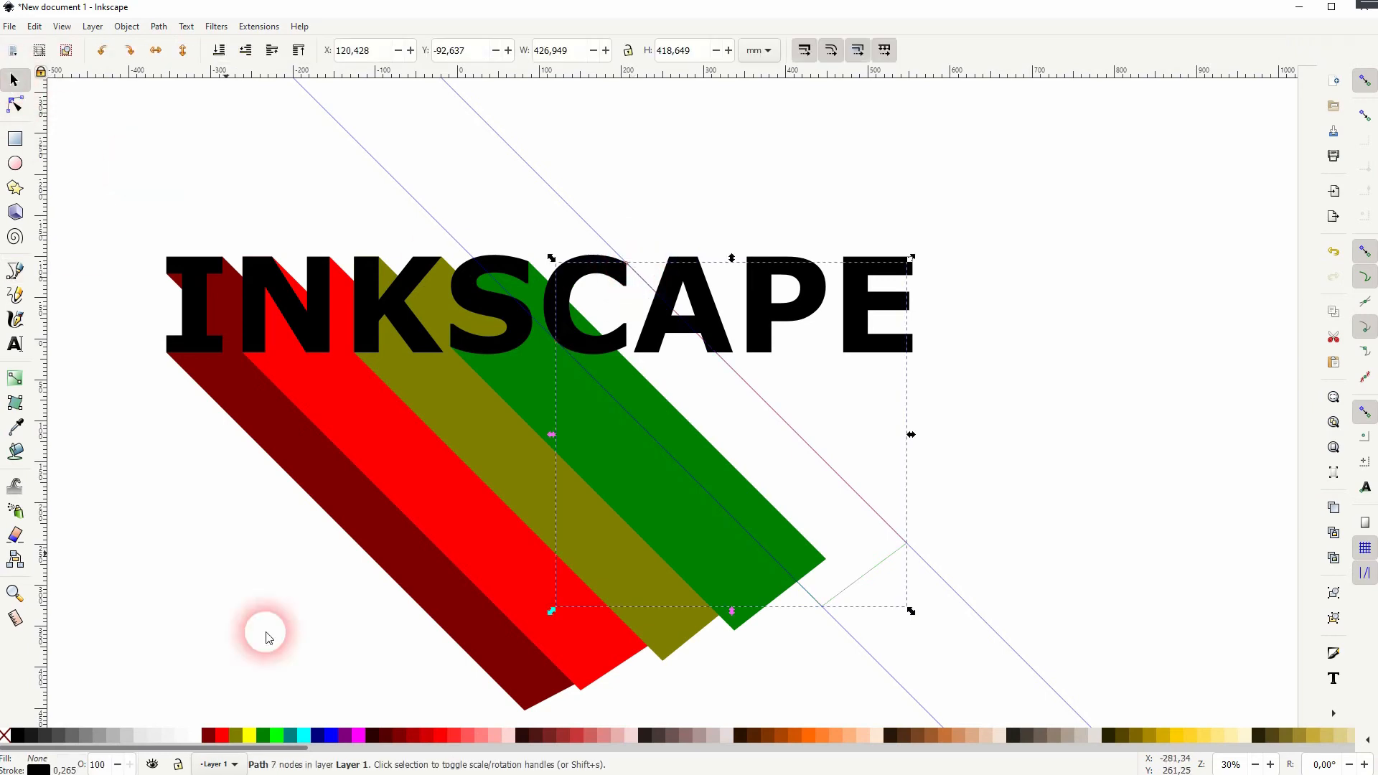
left_click(277, 735)
left_click(5, 736, "shift")
left_click(247, 52)
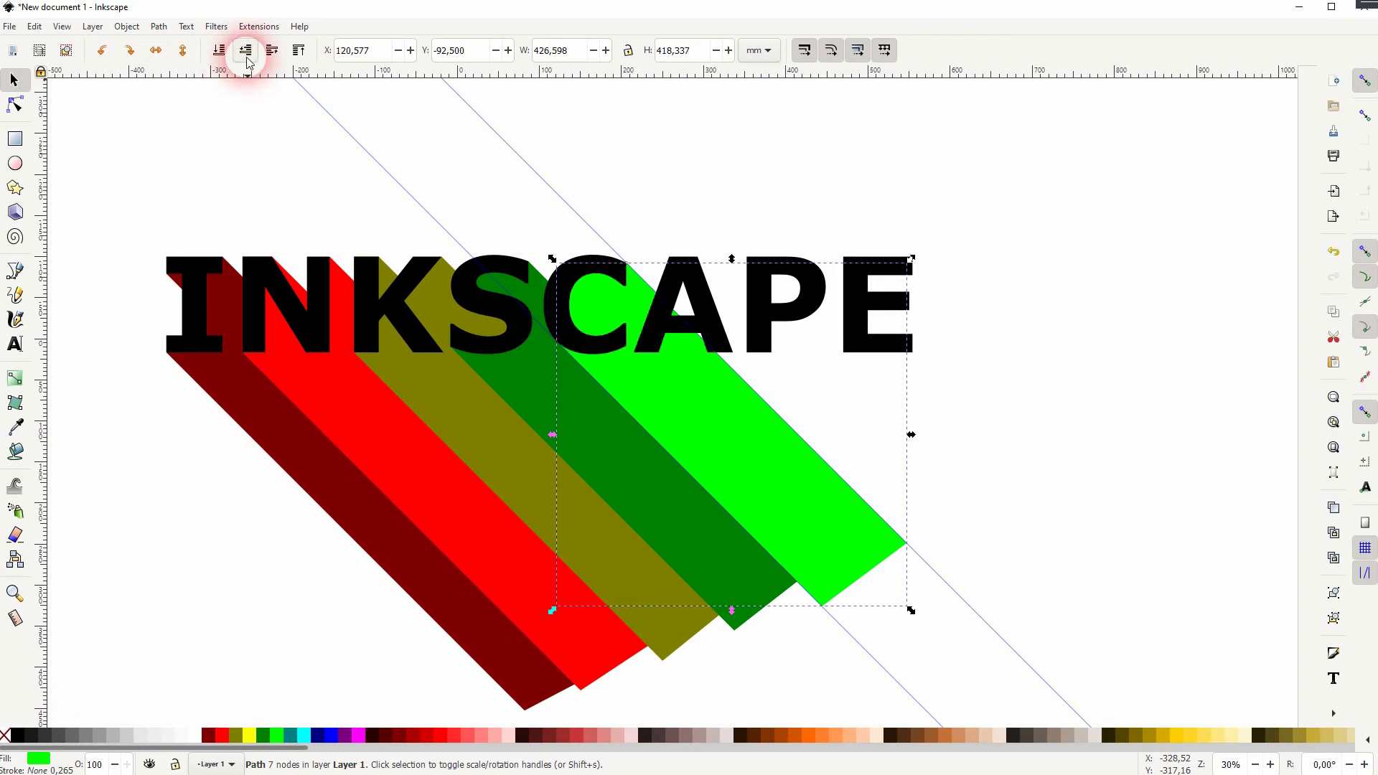
left_click(1093, 511)
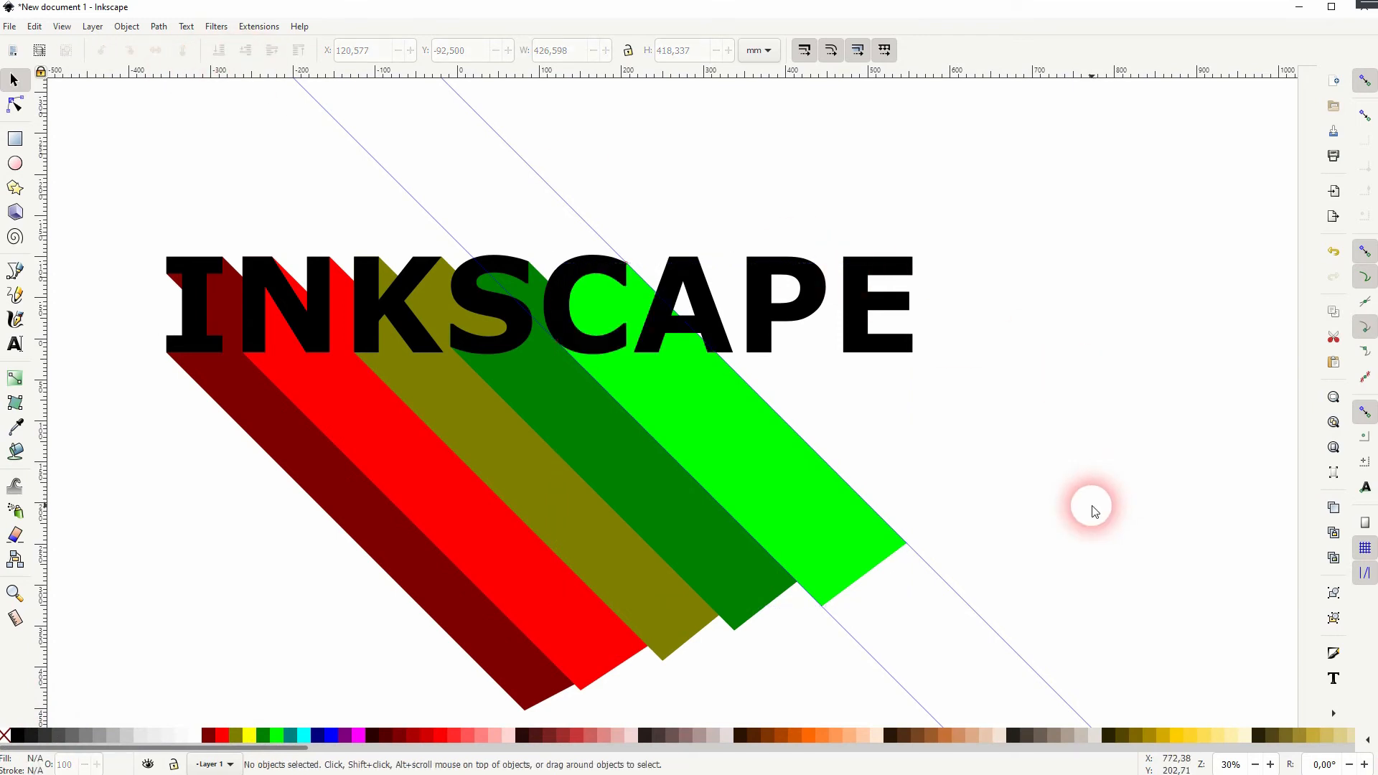
Replace all guides with new diagonal guides at the A's top-right and bottom-left corners
left_click(34, 26)
left_click(79, 427)
left_click_drag(1283, 71, 697, 257)
left_click_drag(1283, 71, 634, 352)
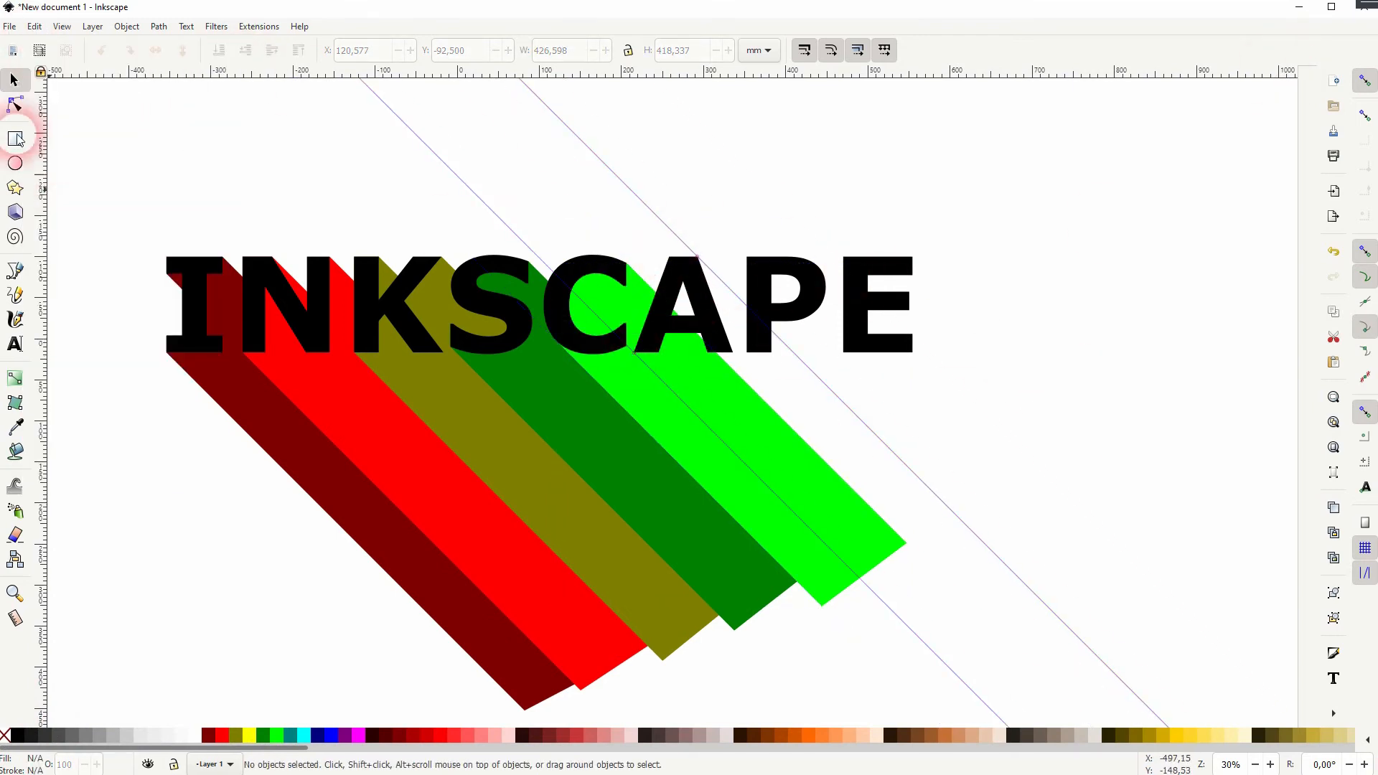
Draw a closed Pen shape for the A's shadow behind the letters, with long sides along the guides, and fill it with teal
left_click(15, 271)
left_click(698, 256)
left_click(669, 256)
left_click(634, 352)
left_click(928, 648)
left_click(1027, 587)
left_click(698, 256)
left_click(290, 735)
left_click(170, 153)
Replace all guides with new diagonal guides at the P's bottom-left corner and along its rounded bowl
left_click(34, 27)
left_click(108, 428)
left_click_drag(1258, 70, 747, 256)
left_click_drag(826, 288, 823, 270)
scroll(821, 271, "up", 8)
scroll(864, 276, "down", 8)
key("b")
left_click(830, 208)
left_click(759, 199)
left_click(756, 290)
left_click(1055, 587)
left_click(1141, 527)
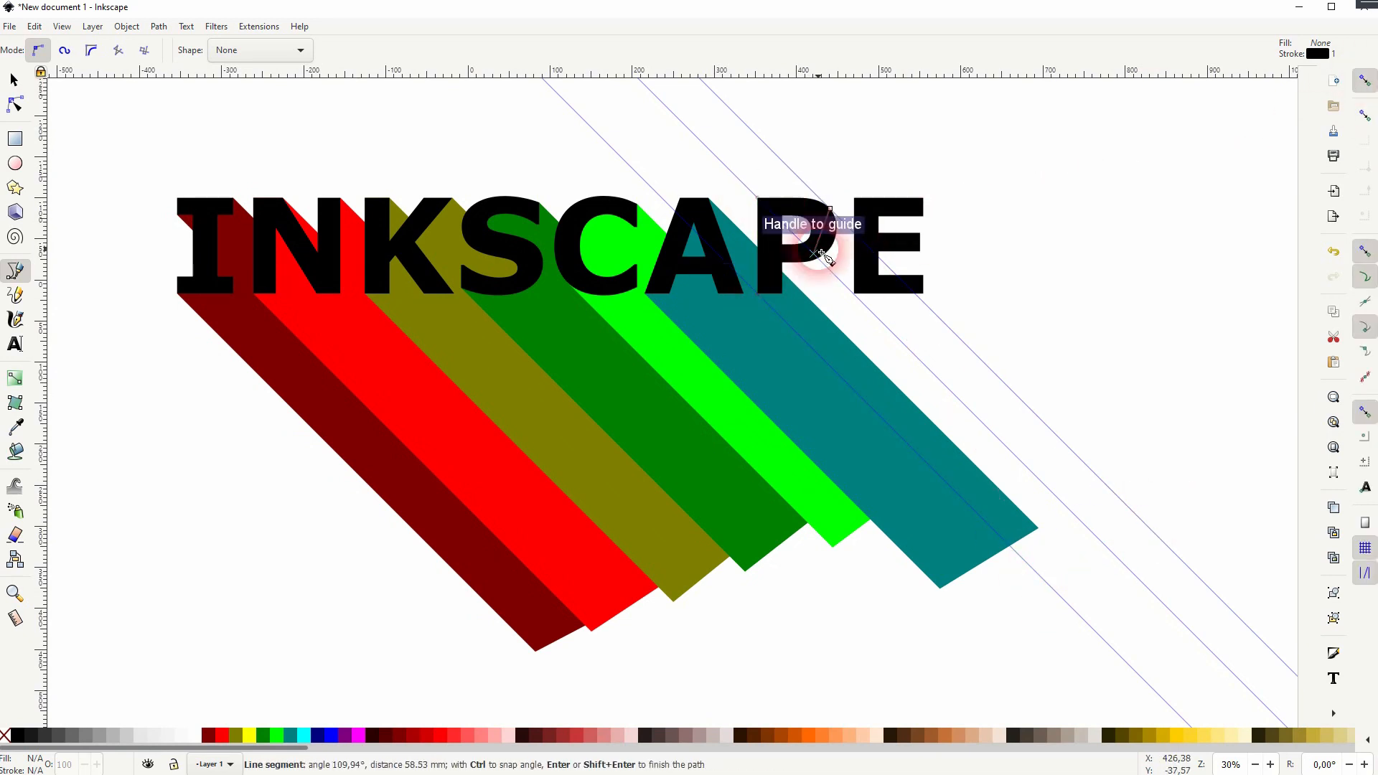
left_click(830, 208)
key("space")
Delete the extra guide crossing the P, draw a closed Pen shape for its shadow along the remaining guides and fill it with cyan
left_click_drag(1173, 448, 974, 494)
key("Delete")
key("b")
left_click(637, 254)
left_click(580, 255)
left_click(565, 338)
left_click(861, 634)
left_click(950, 567)
left_click(637, 254)
left_click(304, 735)
left_click(1053, 519)
Replace all guides with new diagonal guides at the E's top-right and bottom-left corners
left_click(34, 26)
left_click(122, 428)
left_click_drag(1289, 72, 730, 243)
left_click_drag(1288, 72, 661, 339)
key("Delete")
Draw a closed Pen shape about 513 by 504 mm for the E's shadow behind the letters along the guides and fill it with navy
key("b")
left_click(730, 242)
left_click(661, 243)
left_click(661, 339)
left_click(980, 656)
left_click(1083, 595)
left_click(730, 242)
left_click(319, 735)
Delete the remaining diagonal guides and fill the INKSCAPE letter group with white
key("minus")
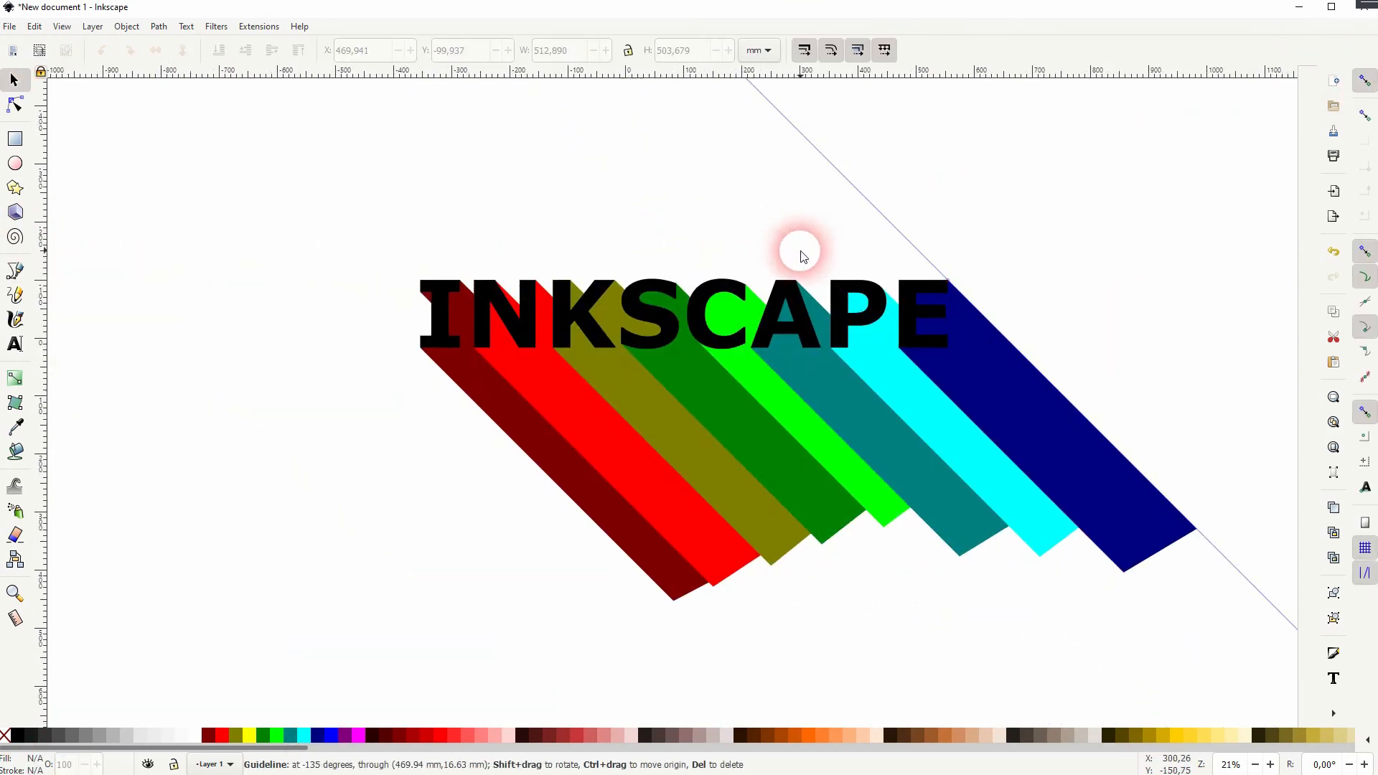
key("Delete")
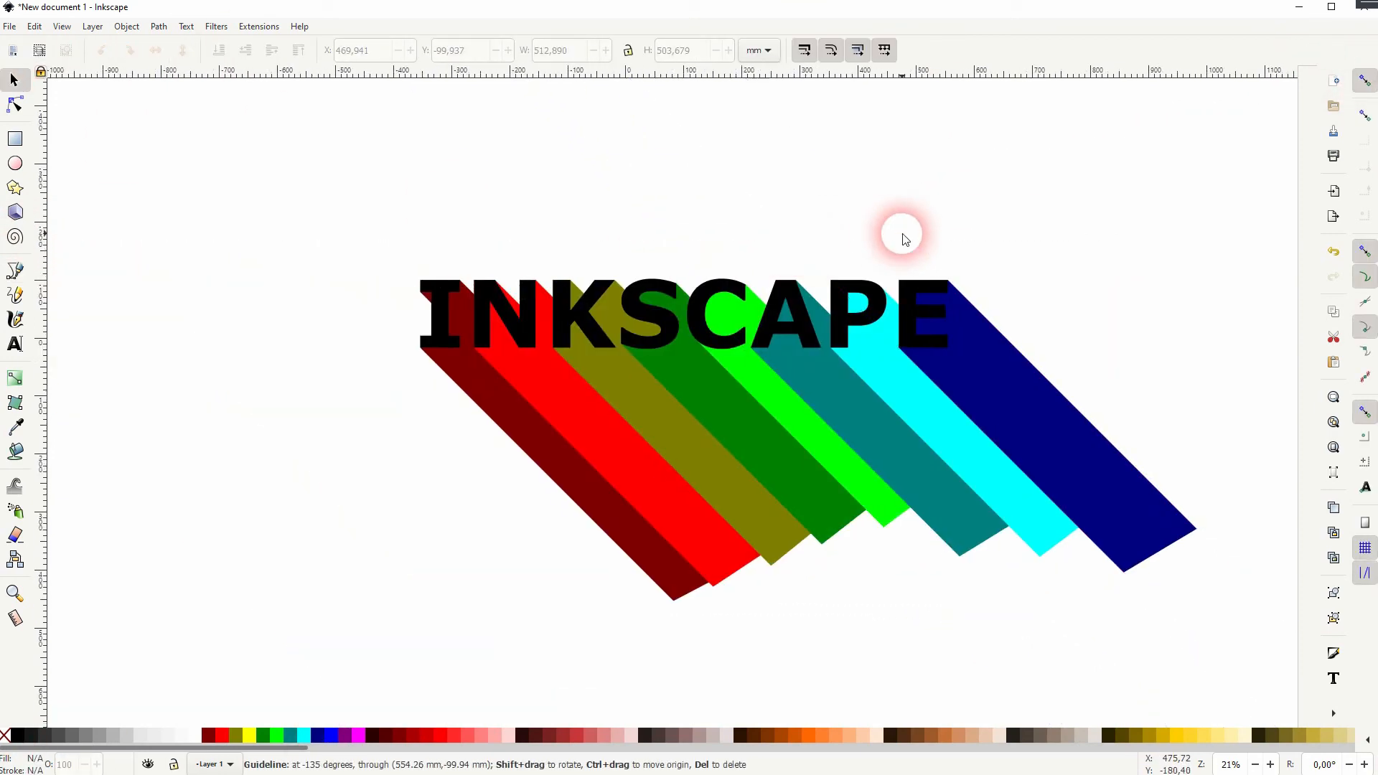
left_click(438, 324)
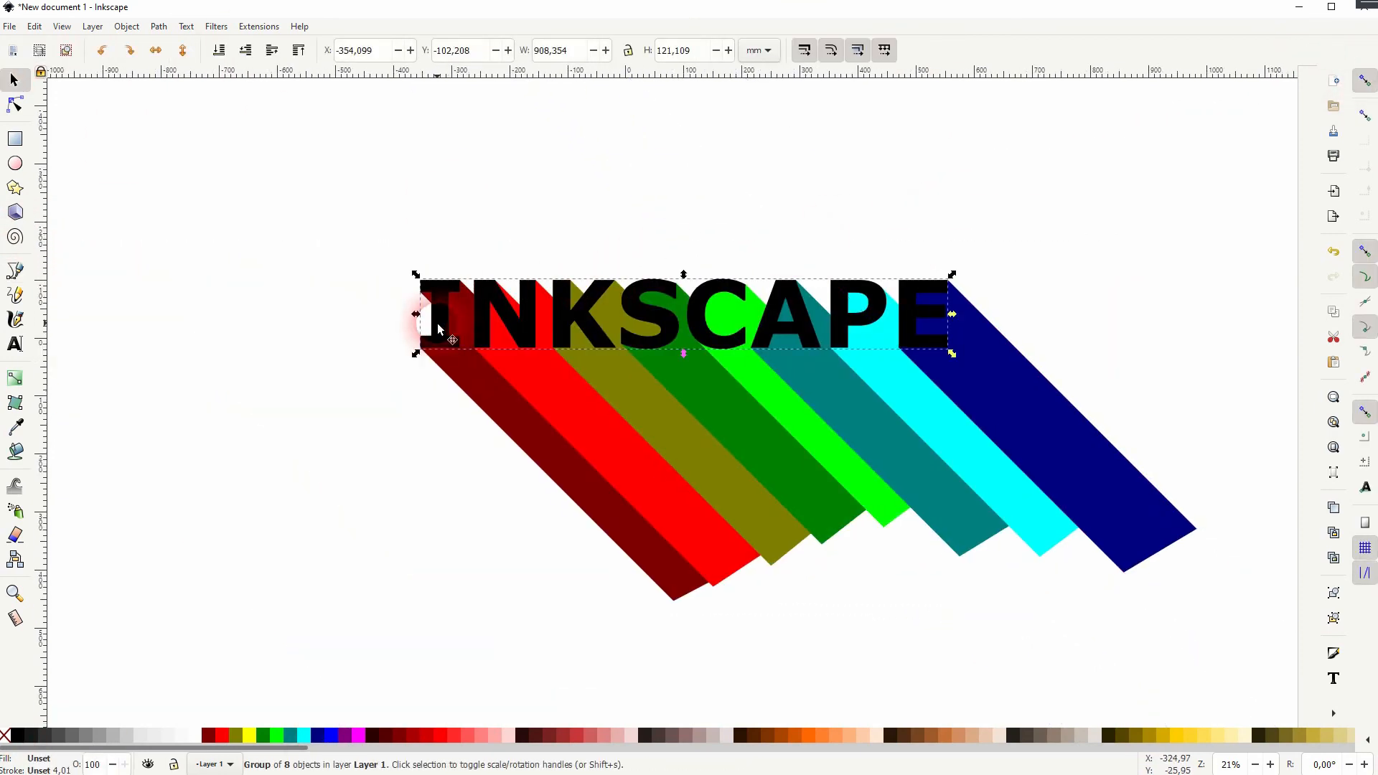
left_click(197, 736)
left_click(372, 477)
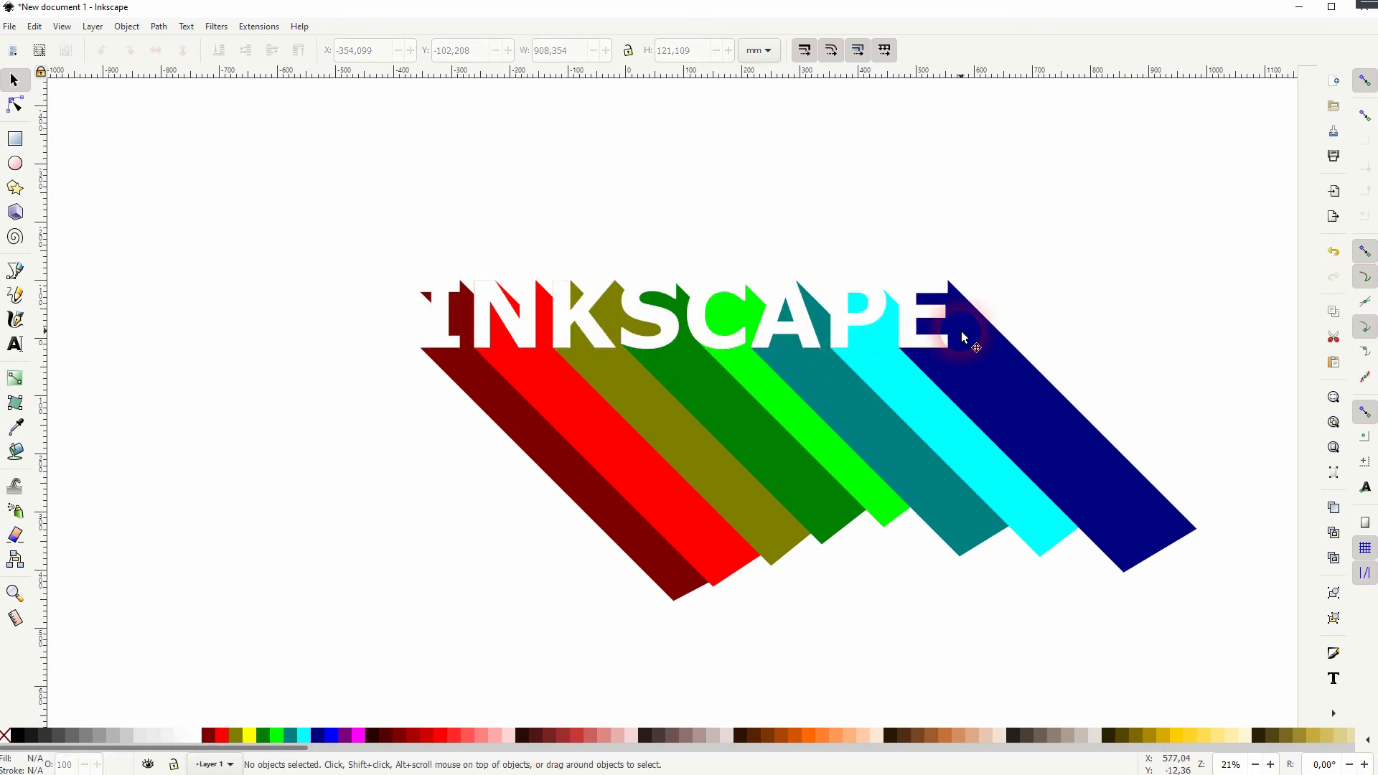
Select the letters together with all eight shadow shapes and group them
left_click_drag(1090, 328, 991, 345)
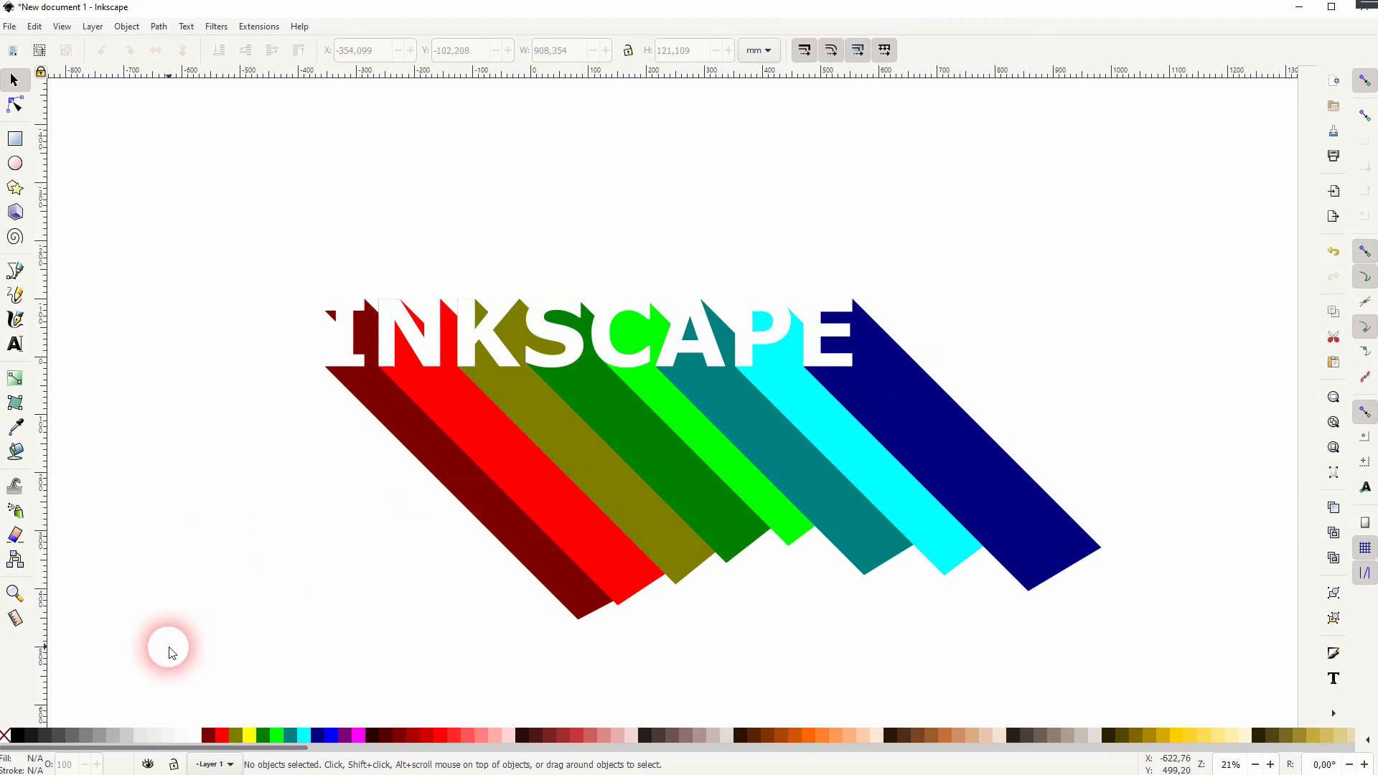
left_click_drag(159, 660, 1223, 181)
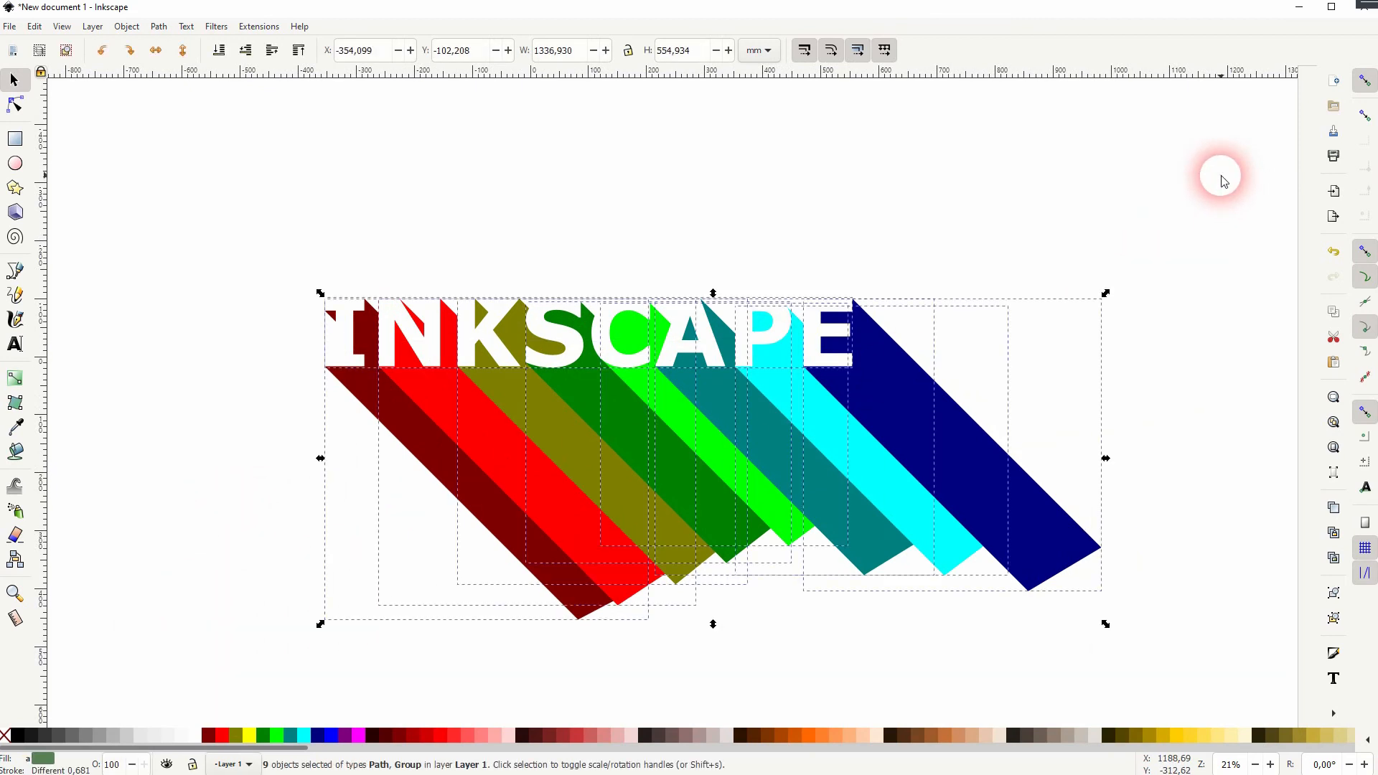
key("ctrl+g")
left_click(170, 381)
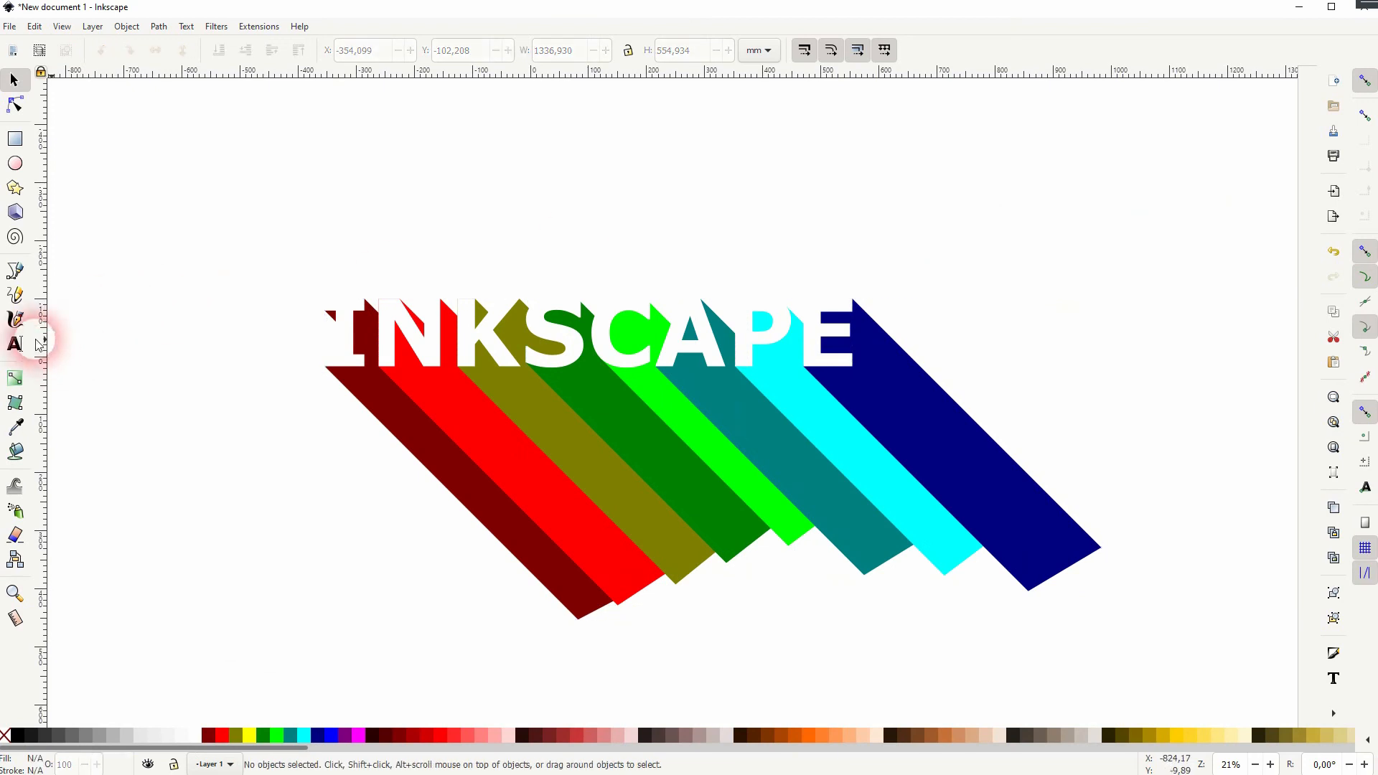
Draw a rectangle about 1396 by 471 mm over the lettering and upper part of the shadows and fill it with dark red
left_click(15, 140)
left_click_drag(256, 238, 1070, 514)
left_click(209, 735)
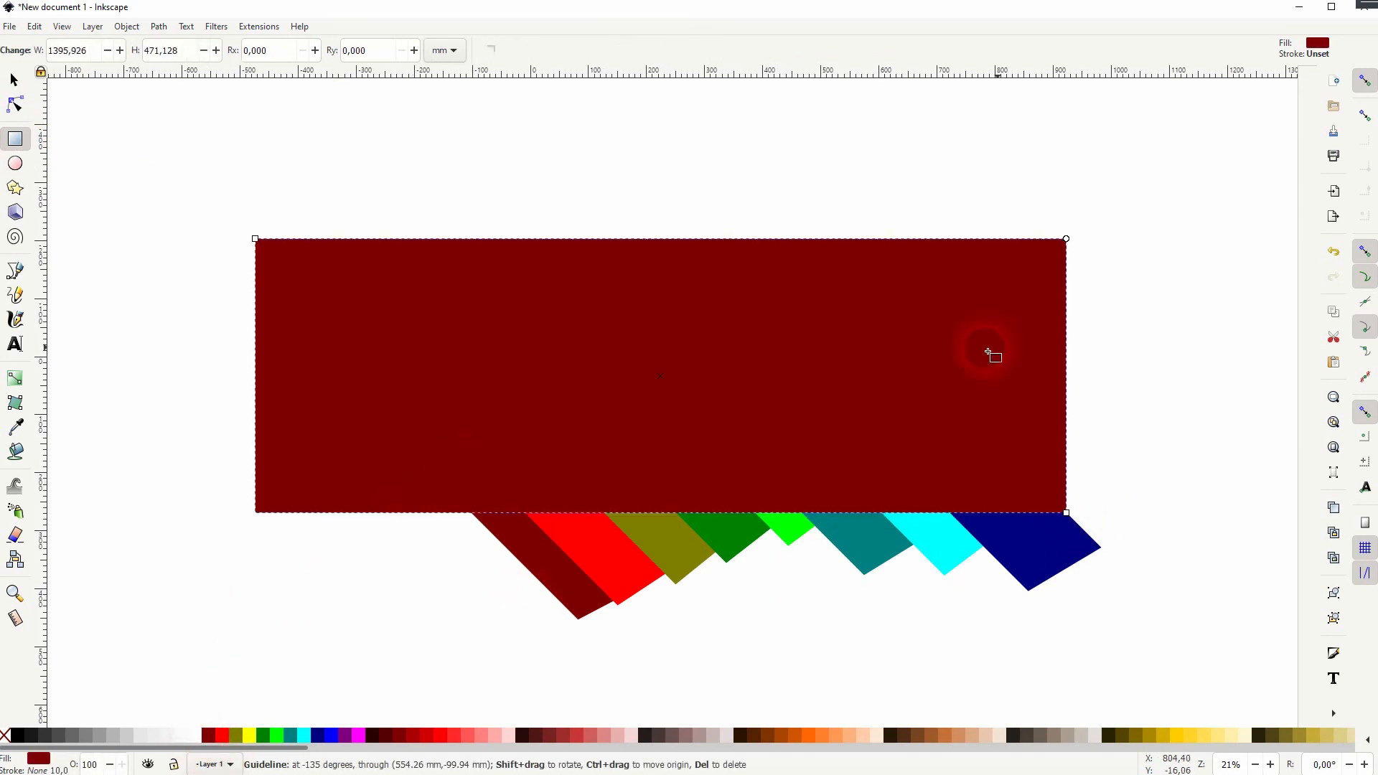
Clip the artwork group with the dark red rectangle to cut off the uneven shadow ends
left_click(13, 85)
left_click_drag(141, 670, 1167, 135)
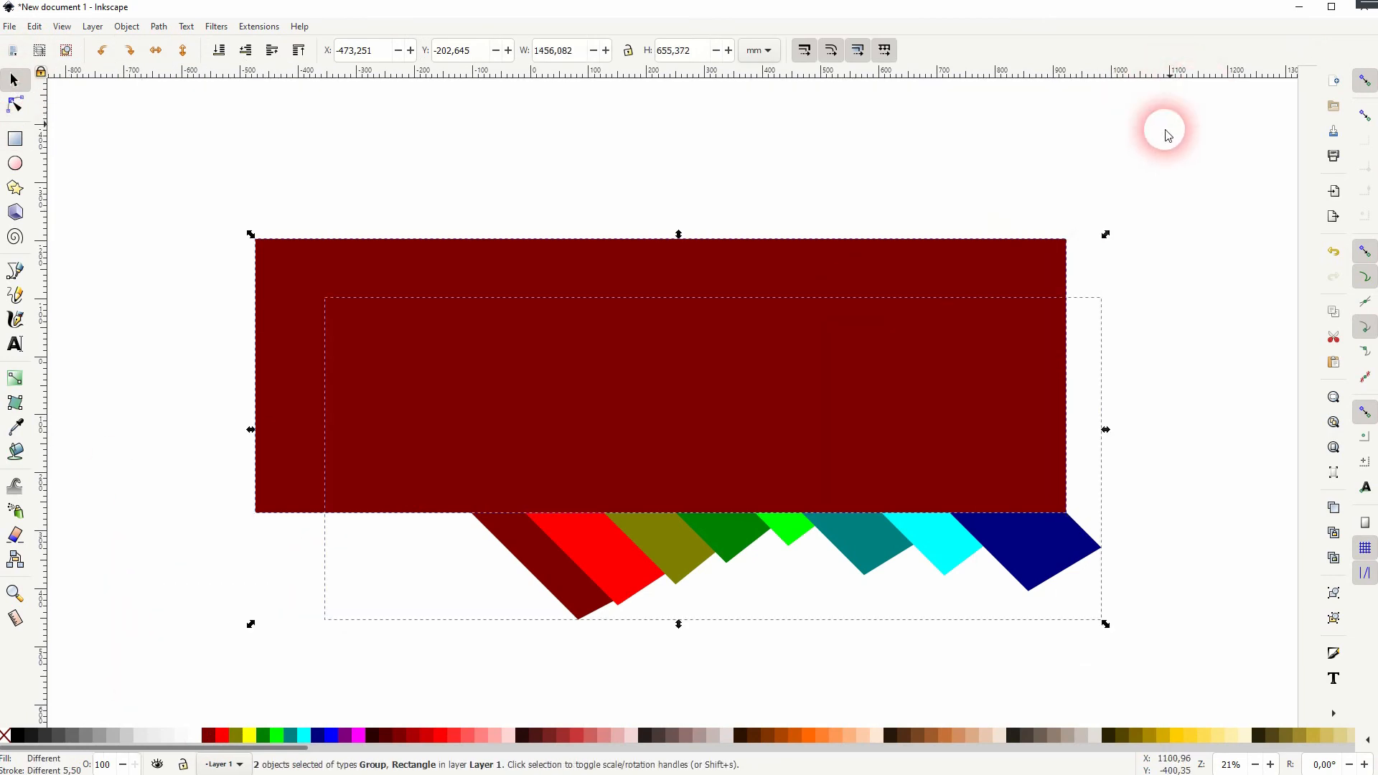
right_click(598, 362)
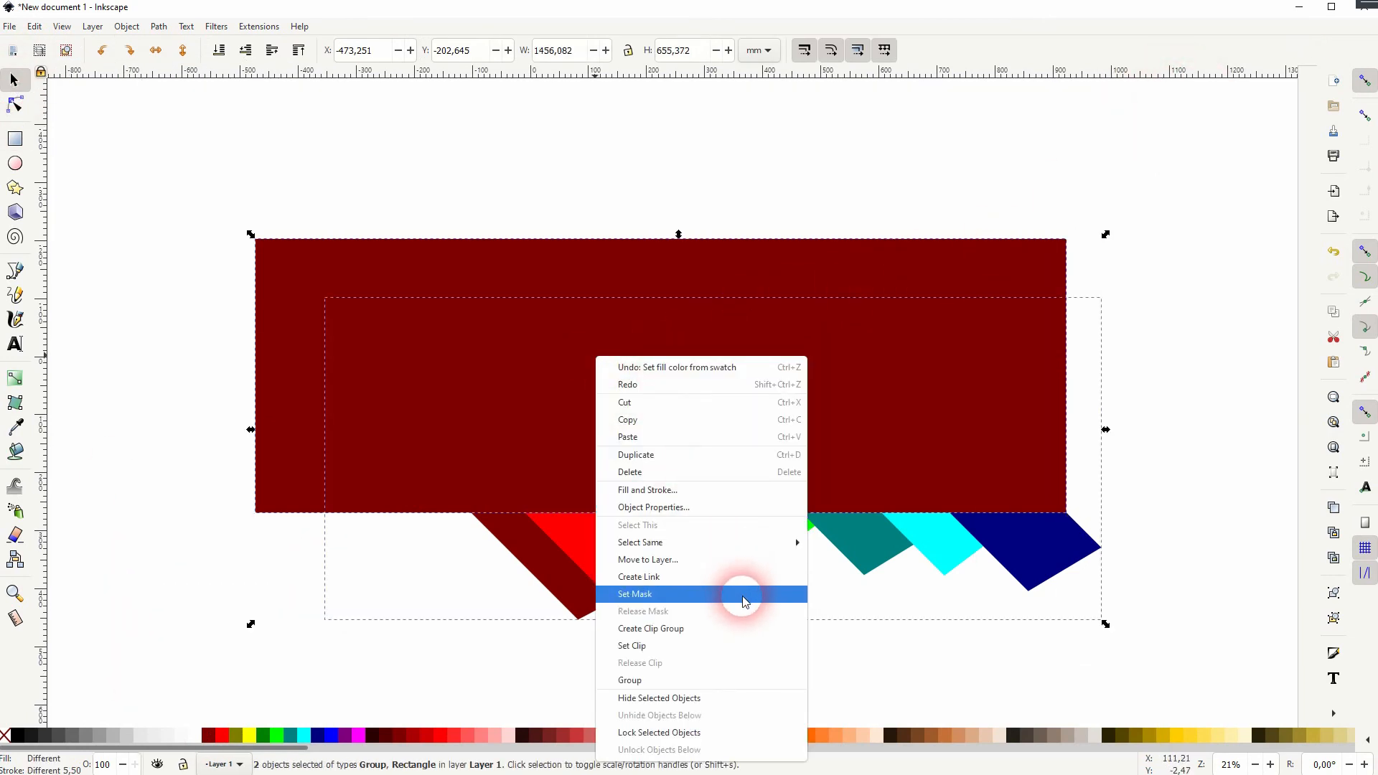
left_click(730, 645)
left_click(1144, 375)
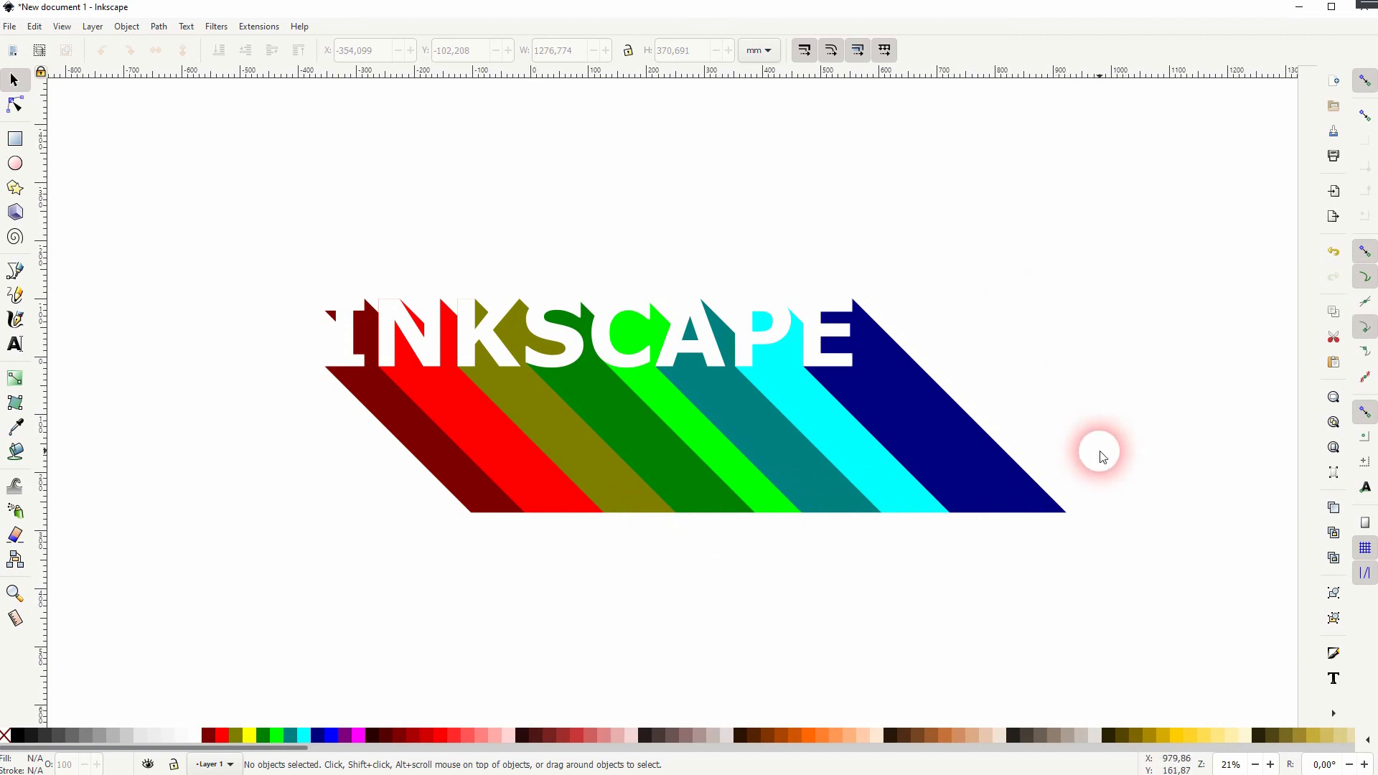
Release the clip from the artwork group
left_click_drag(219, 573, 1126, 179)
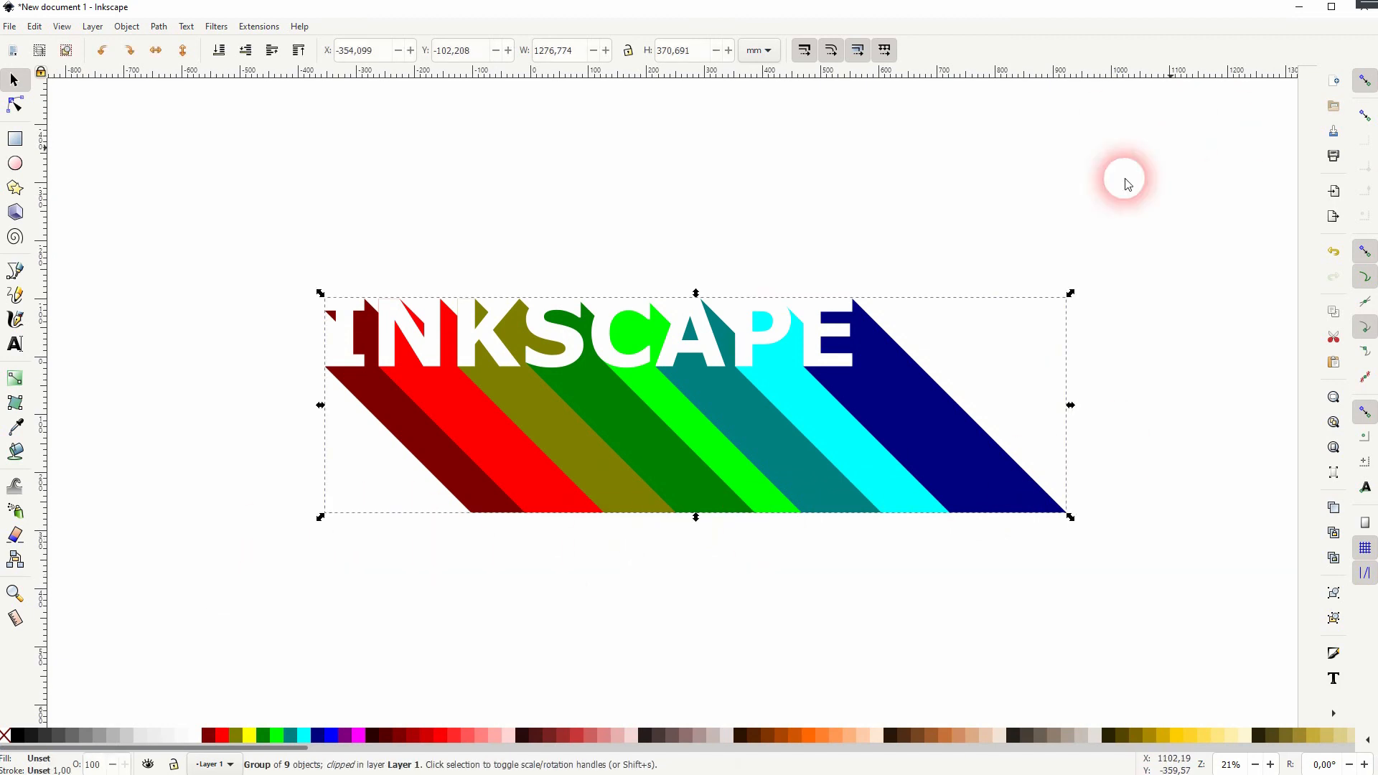
right_click(624, 388)
left_click(727, 678)
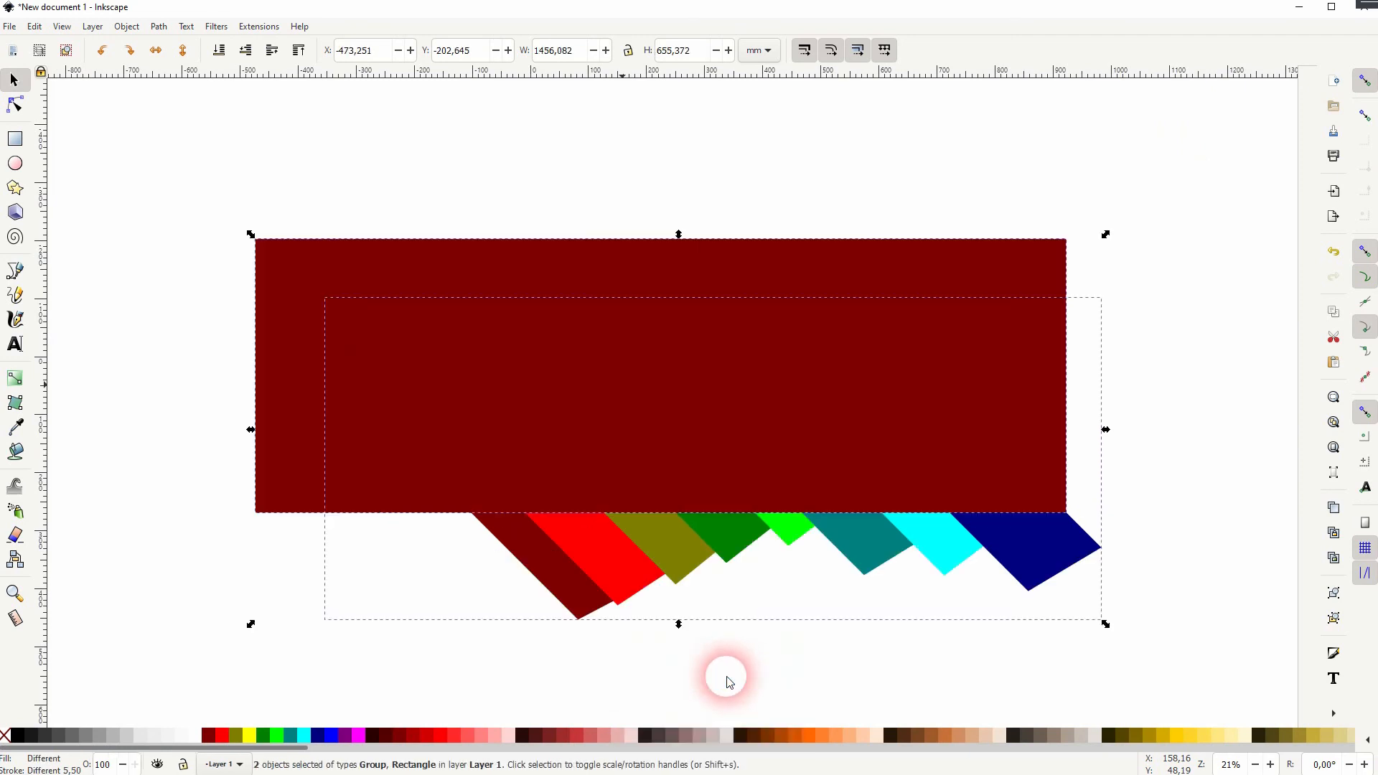
Shorten the dark red rectangle from its lower edge to about 355 mm high and set its opacity to 61.9%
left_click(1201, 350)
left_click(705, 507)
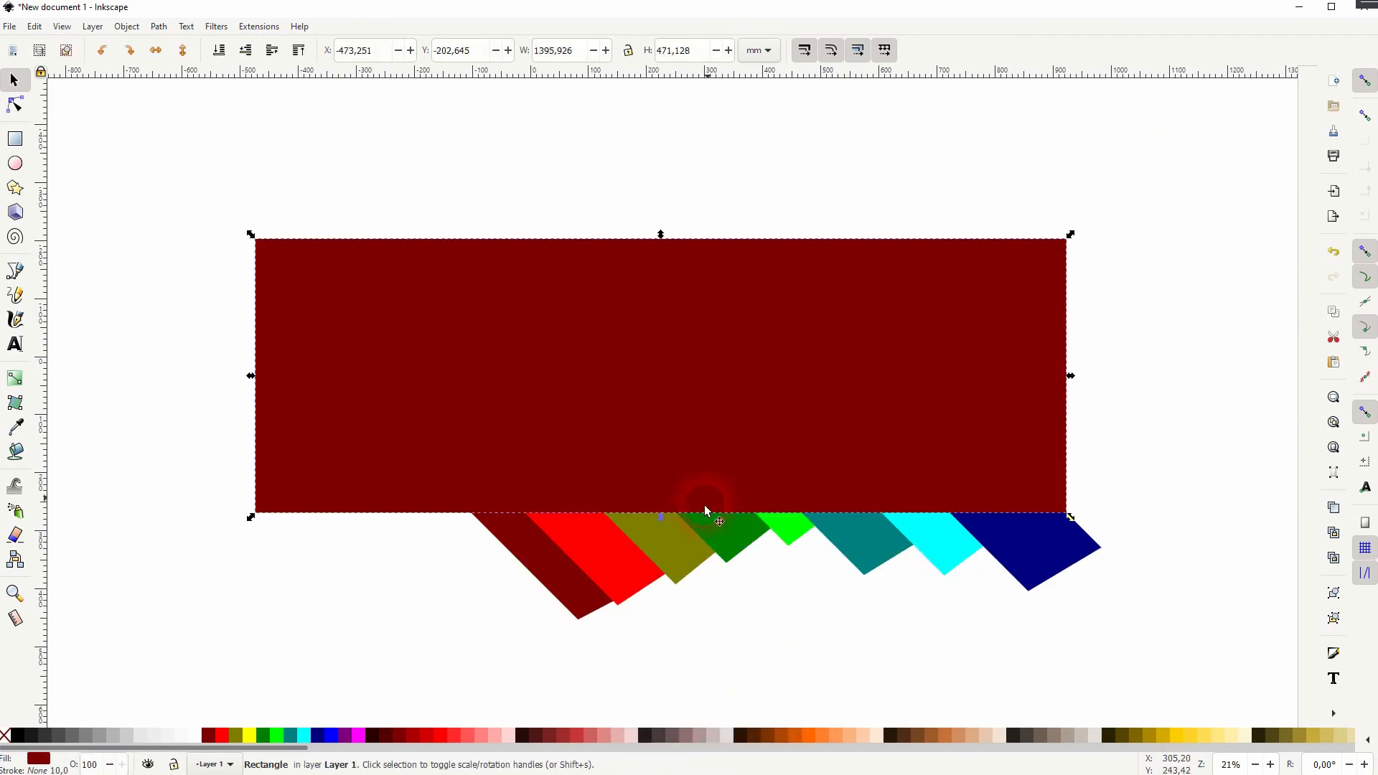
left_click_drag(661, 511, 666, 447)
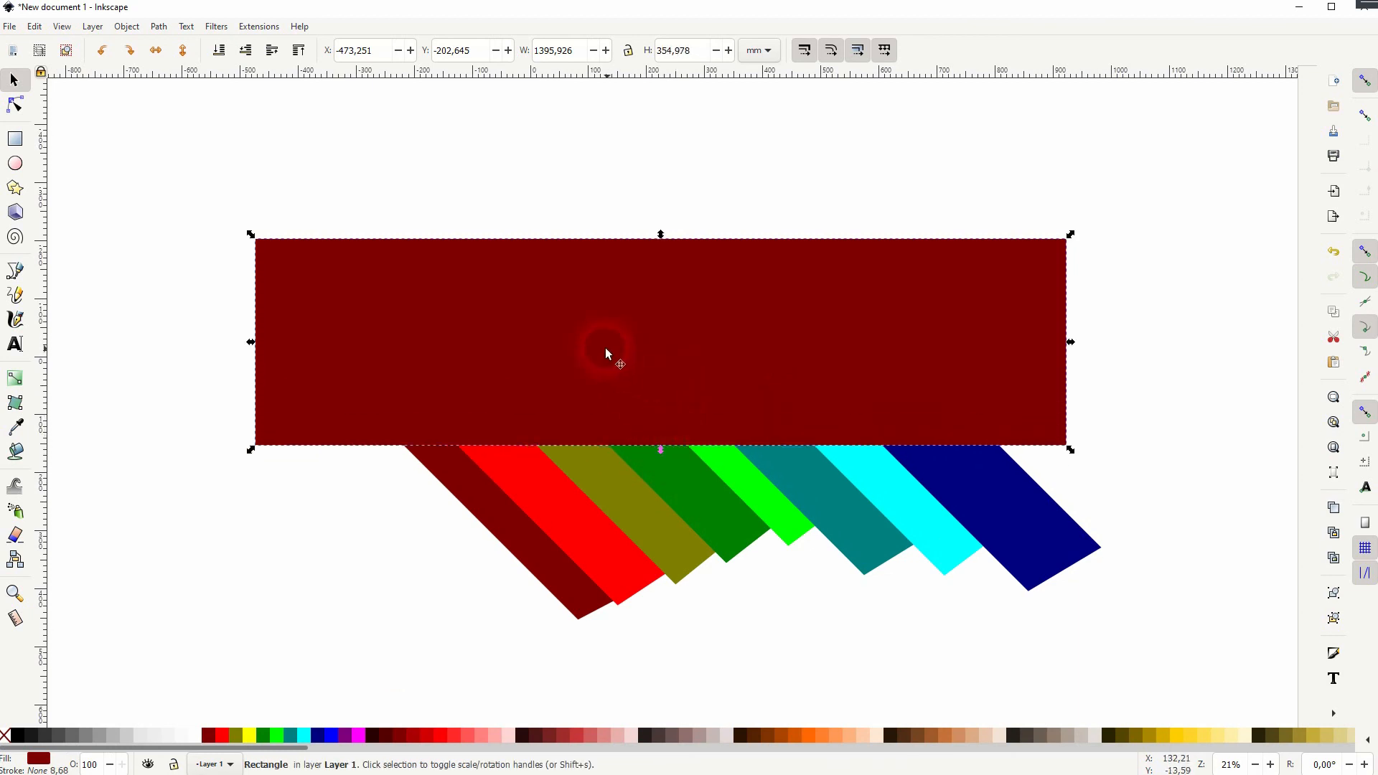
left_click(128, 26)
left_click(140, 51)
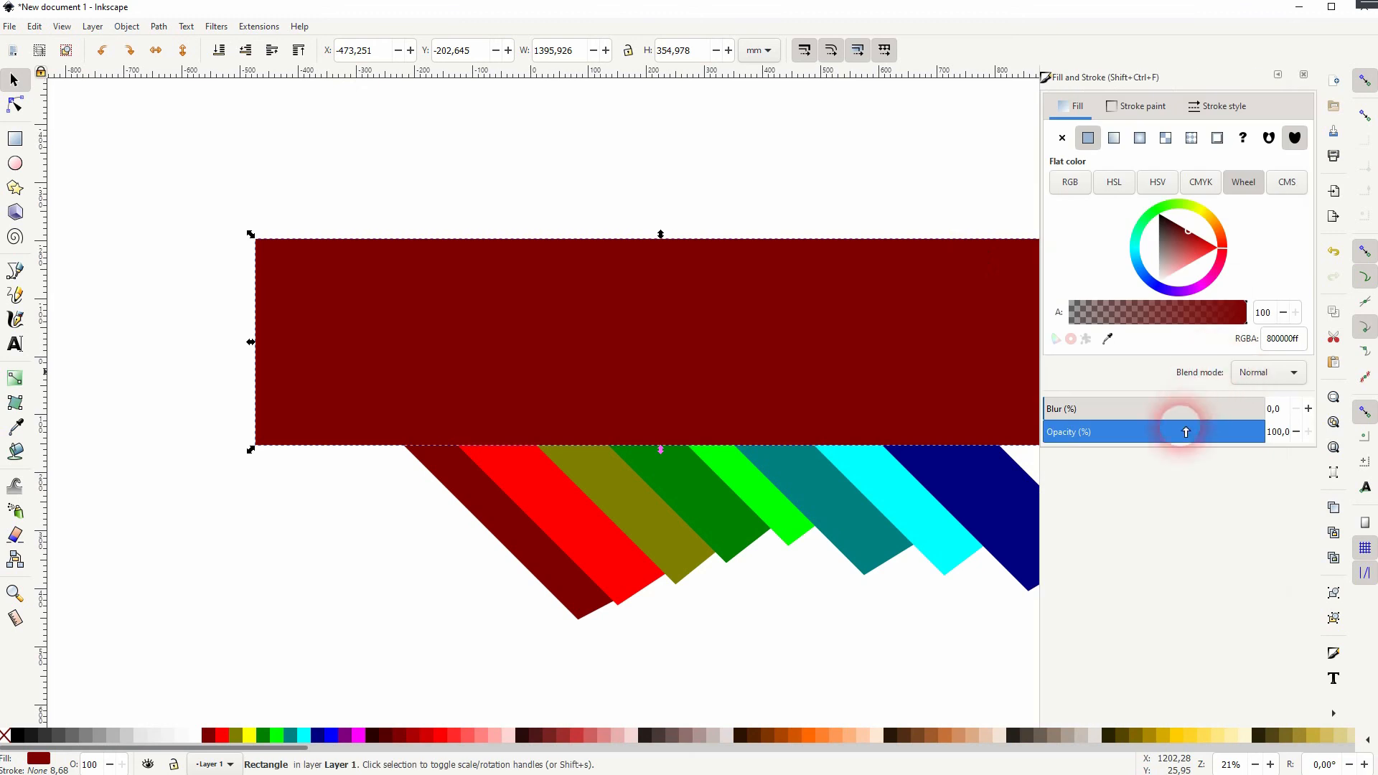
left_click(1184, 431)
left_click(402, 553)
Resize the rectangle to about 378 mm high by moving its lower edge down, and narrow it slightly from both sides
left_click_drag(691, 474, 608, 516)
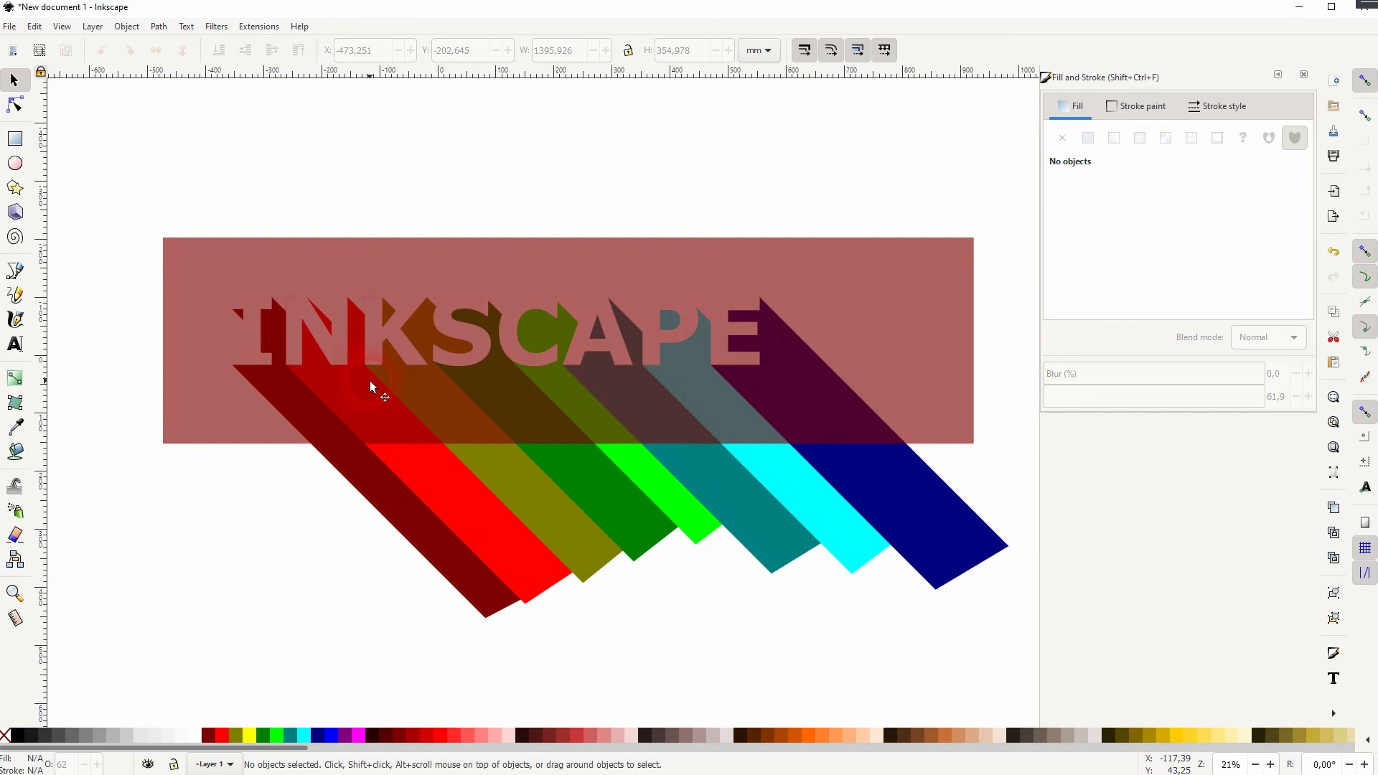
left_click(618, 431)
left_click_drag(572, 450, 575, 463)
left_click_drag(149, 344, 200, 346)
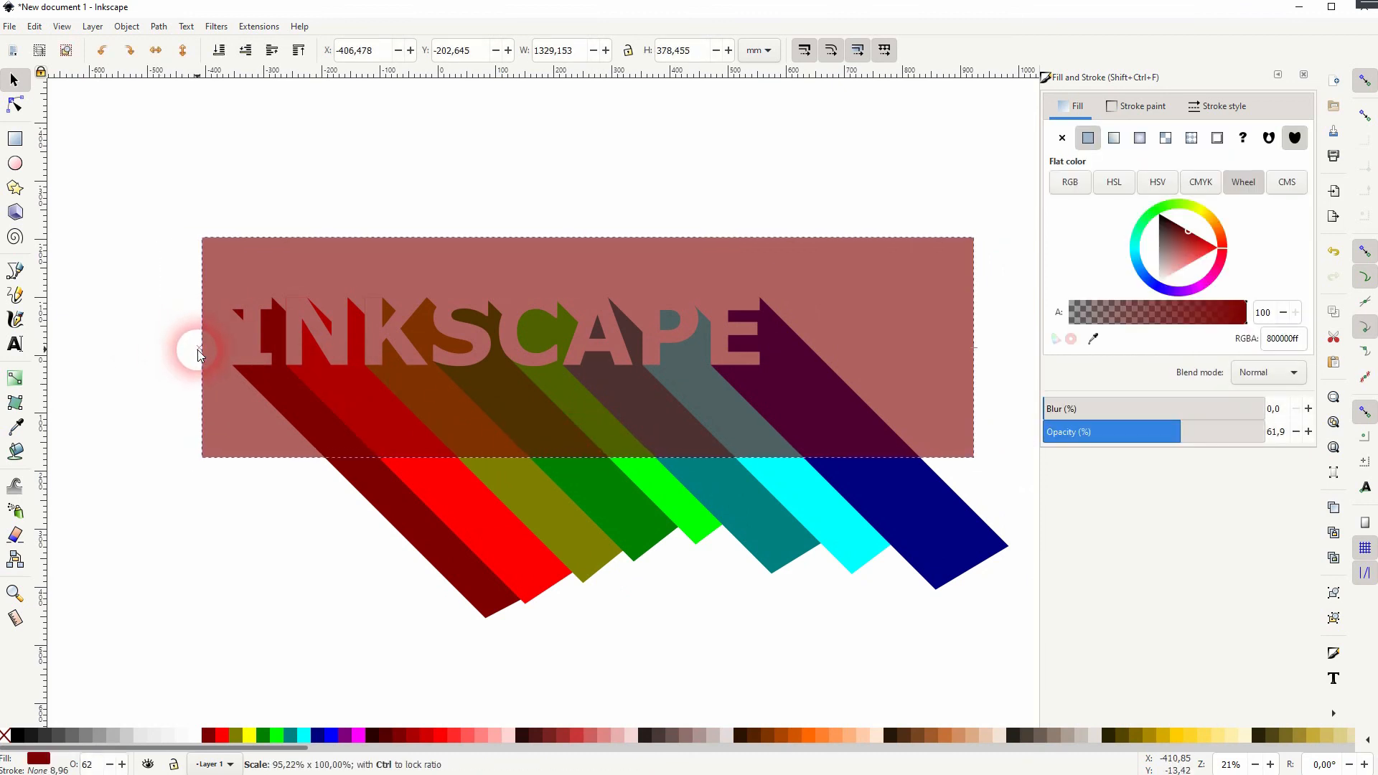
left_click_drag(976, 347, 937, 348)
Clip the artwork group with the resized semi-transparent rectangle and close the Fill and Stroke dialog
left_click_drag(100, 675, 1008, 142)
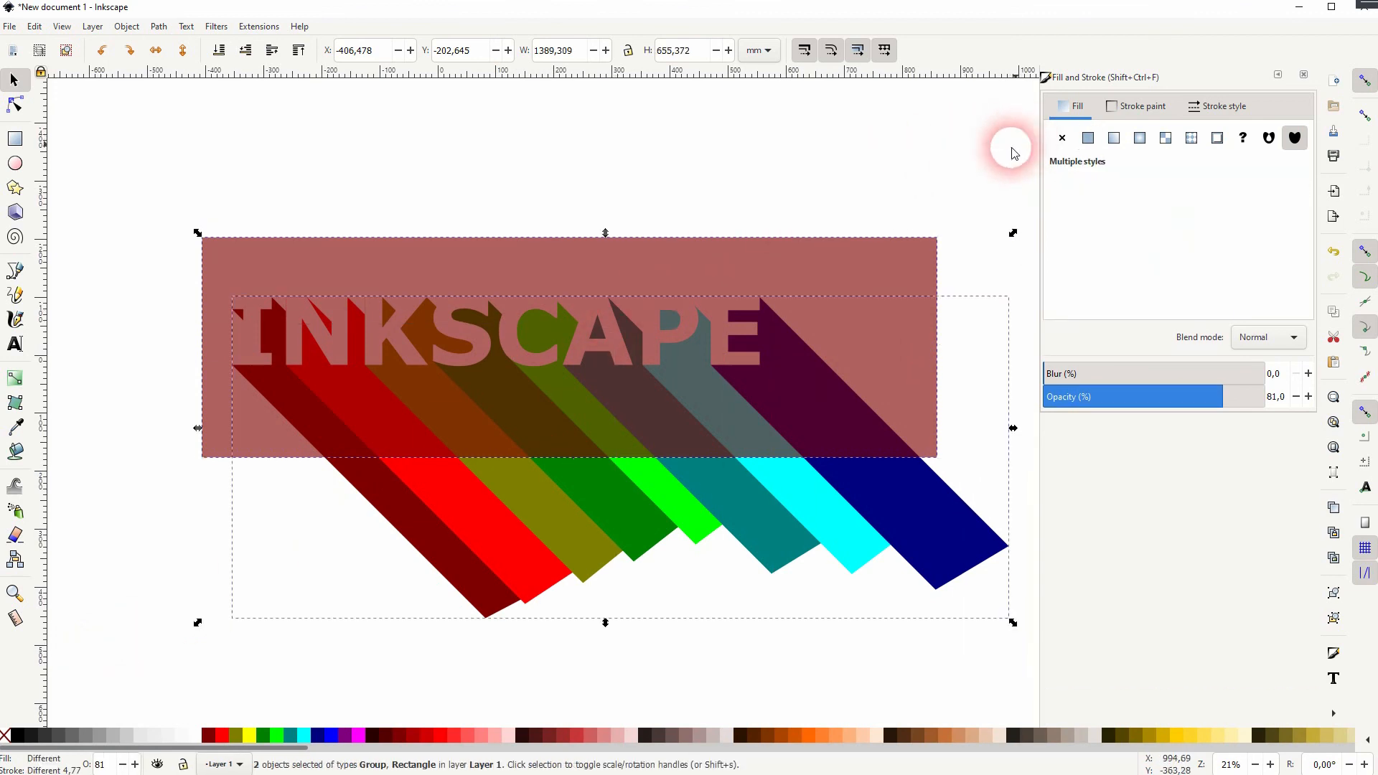
right_click(794, 264)
left_click(861, 559)
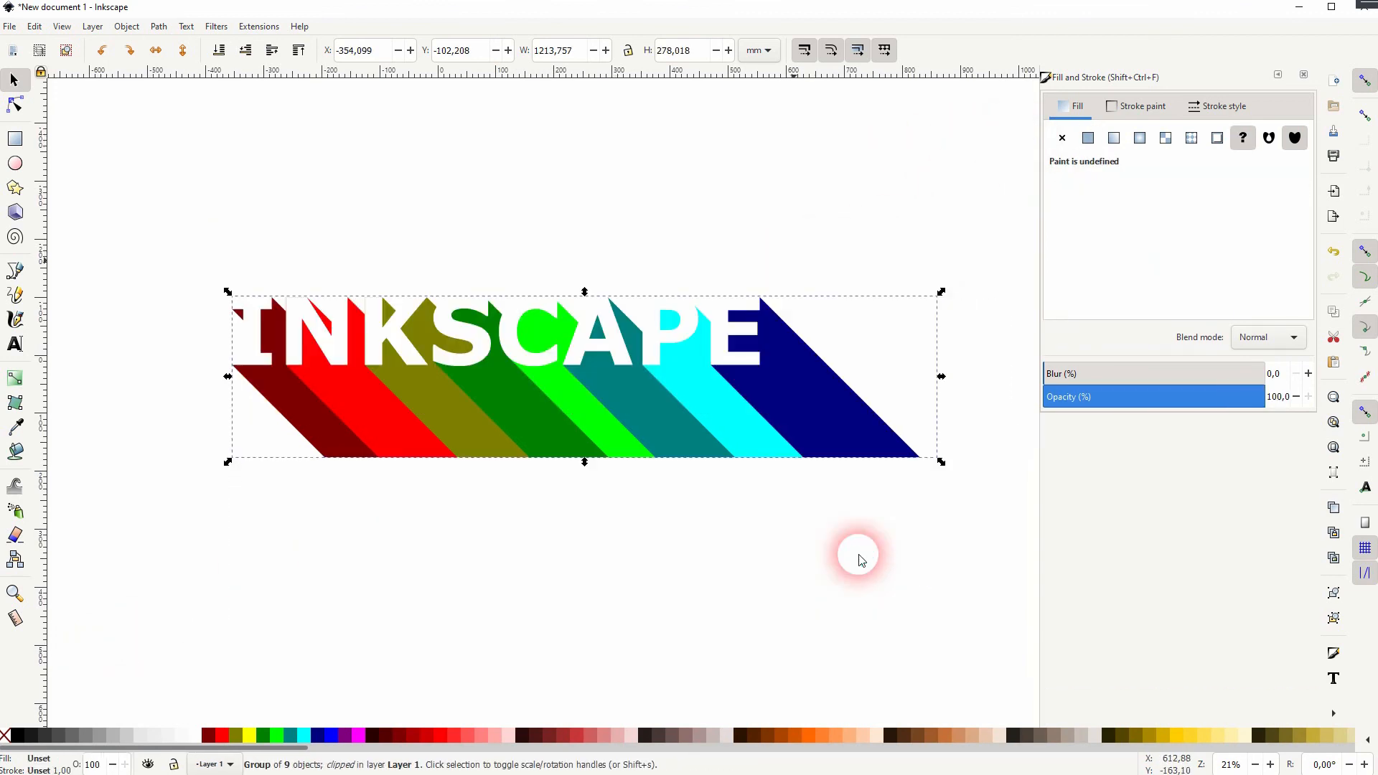
left_click(797, 557)
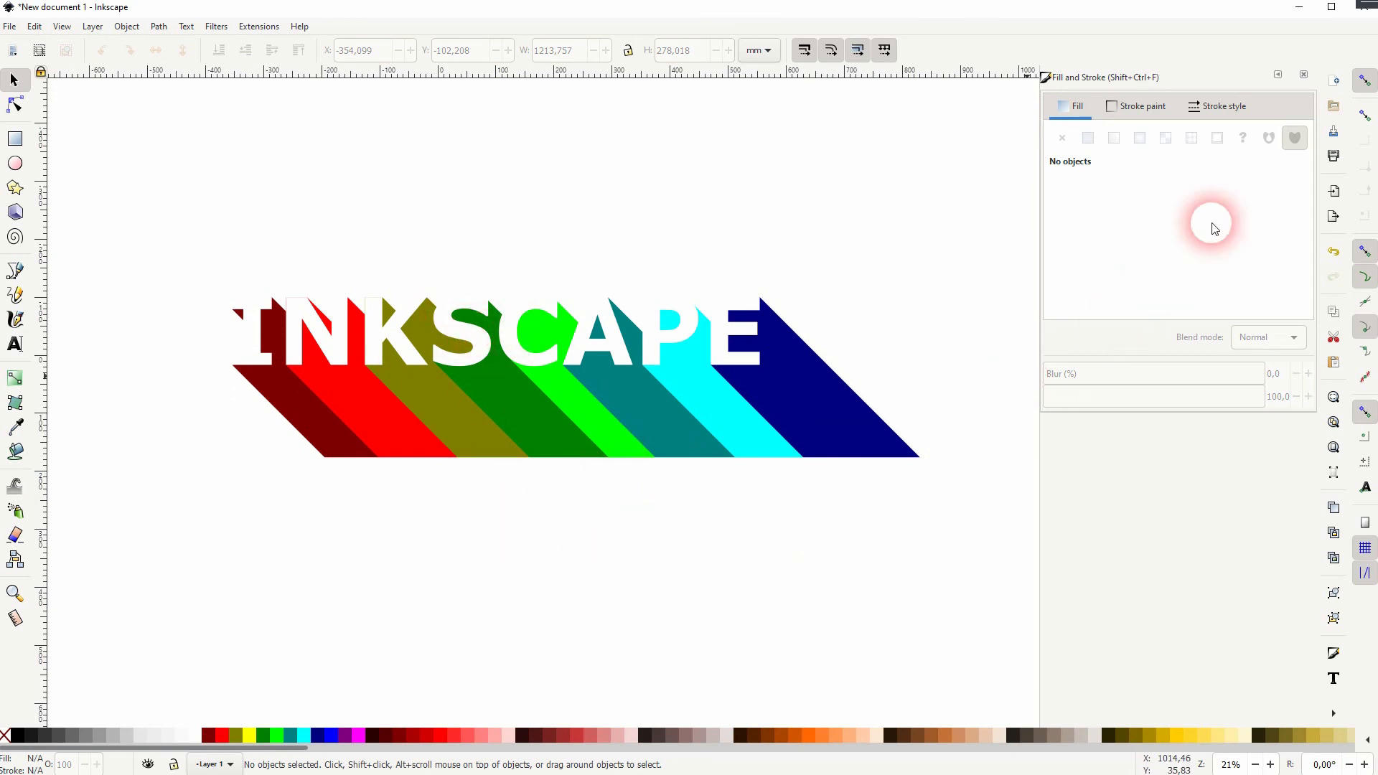
left_click(1303, 75)
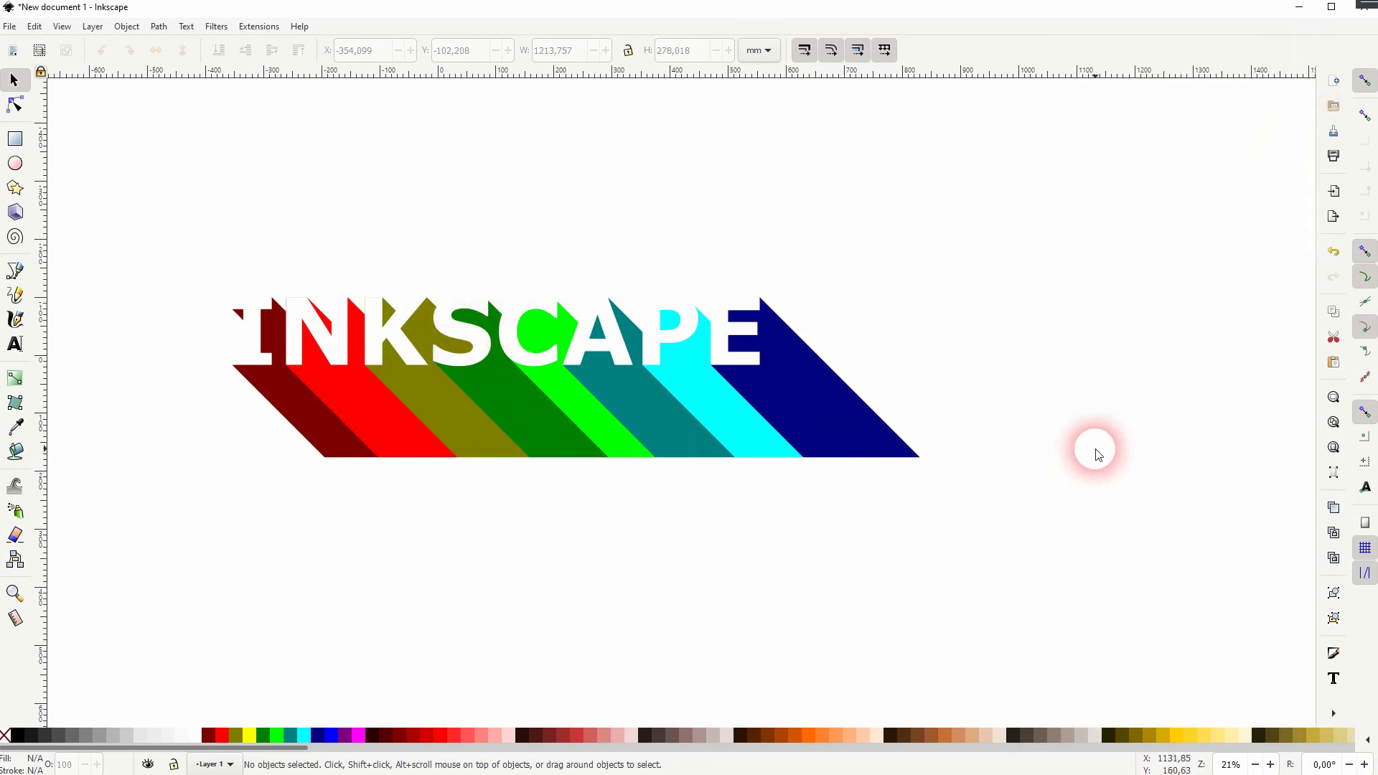
left_click(855, 430)
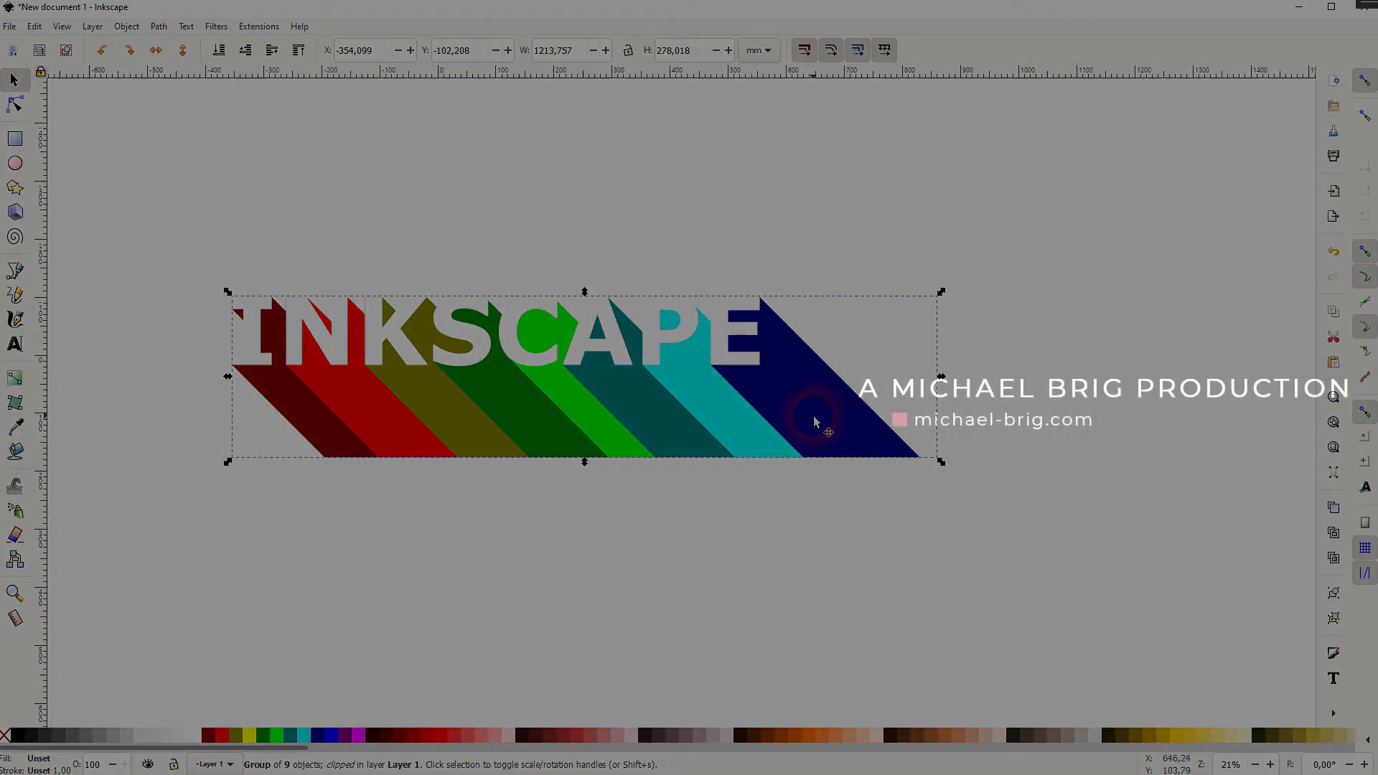